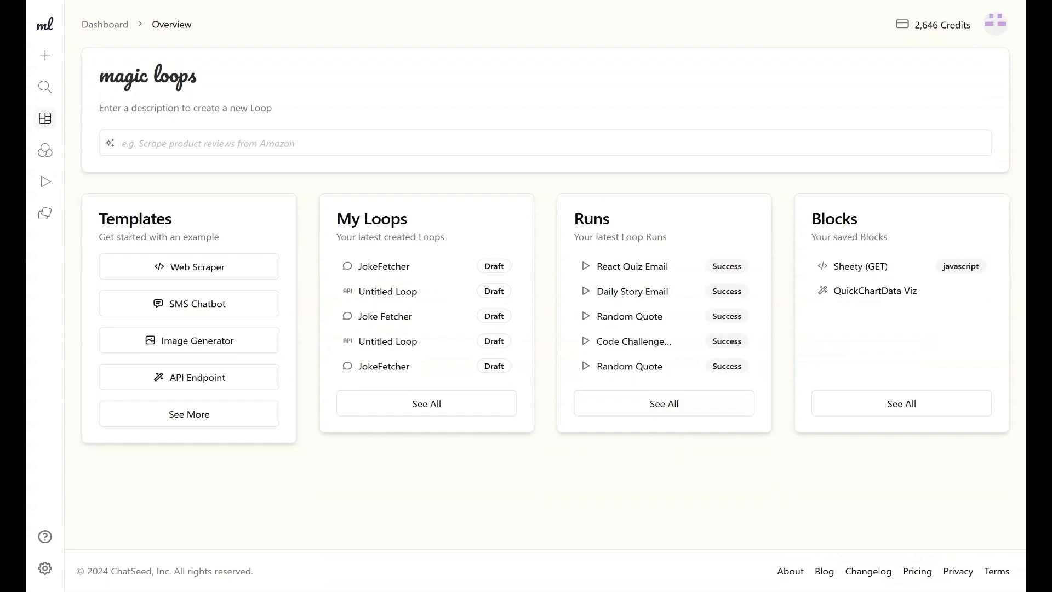
# Describe a new loop: send a text message with a joke topic, fetch a matching joke from the JokeAPI, else fetch a random joke.
pyautogui.click(202, 147)
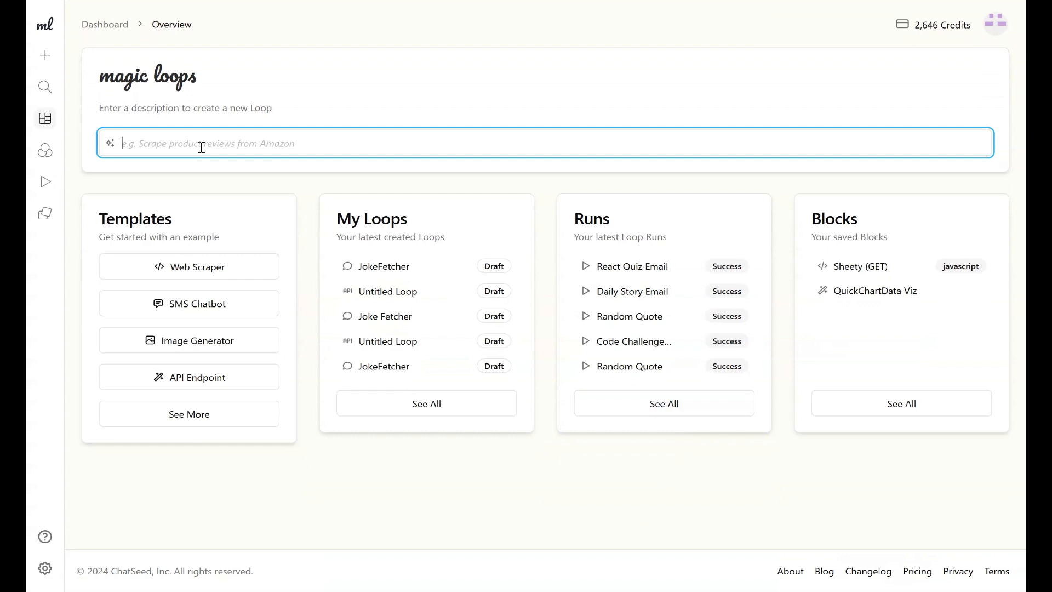
pyautogui.write('S')
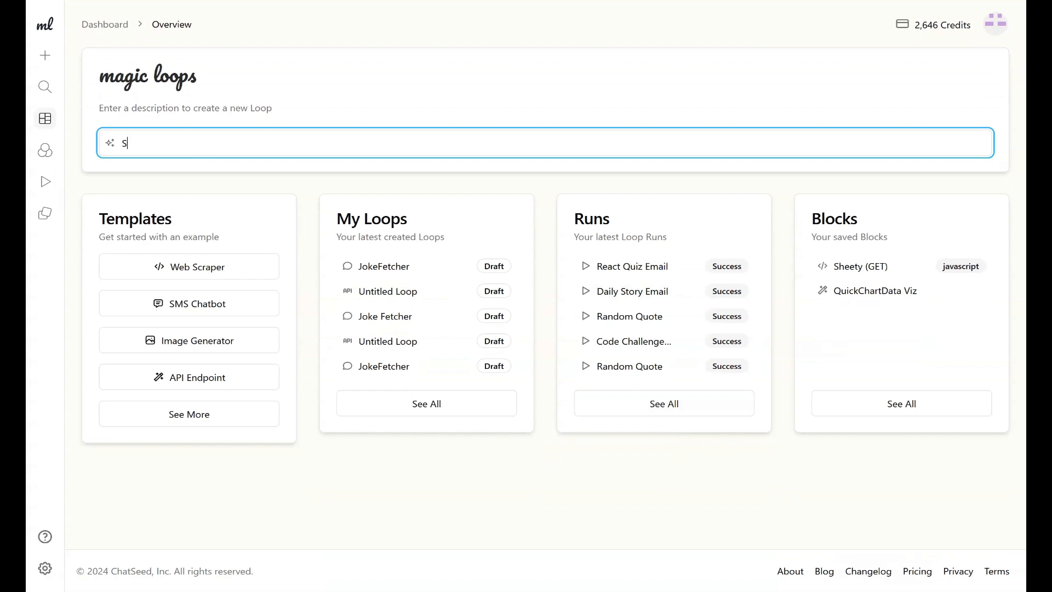
pyautogui.write('end a text message with a joke topic, then fetch a joke based on that topic fromth')
pyautogui.press('BackSpace')
pyautogui.press('BackSpace')
pyautogui.write('the JokeAPI. If no joke is found ')
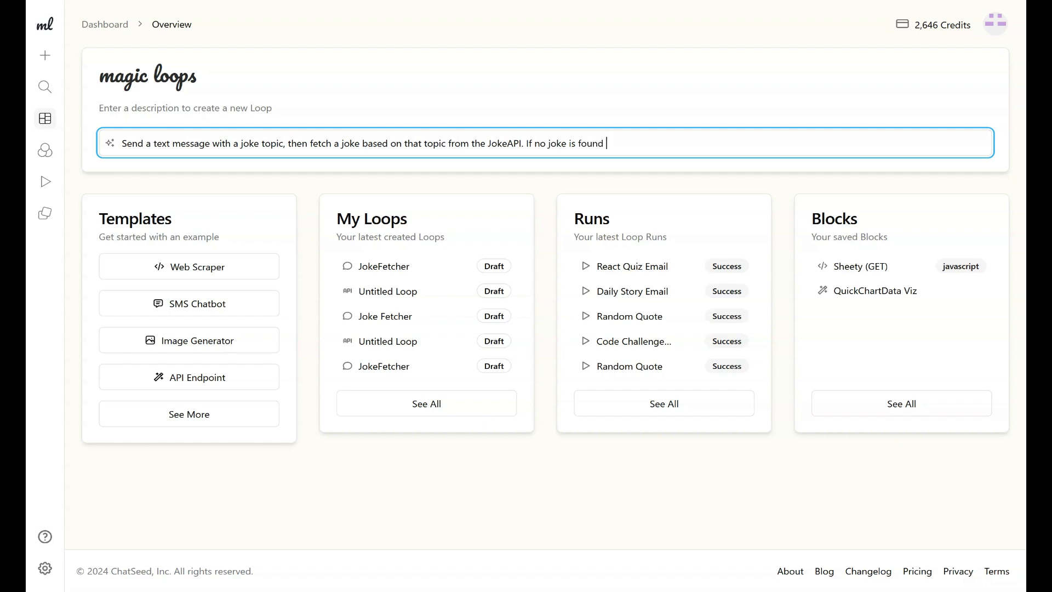
pyautogui.write('run the fetch again to get a randome jo')
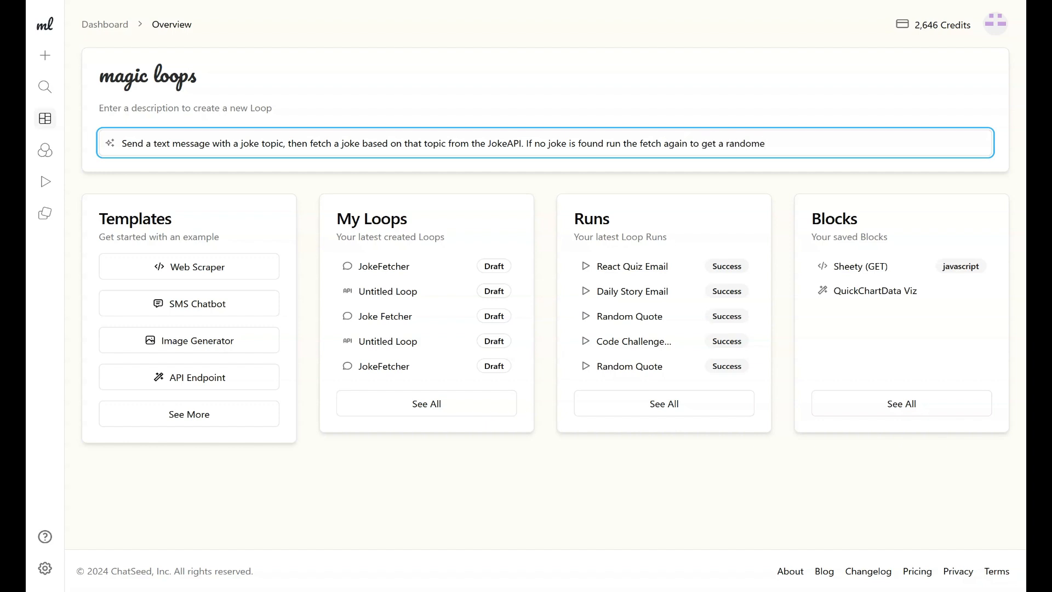
pyautogui.press('BackSpace')
pyautogui.press('BackSpace')
pyautogui.press('BackSpace')
pyautogui.press('BackSpace')
pyautogui.write('joke from the api.')
pyautogui.press('Return')
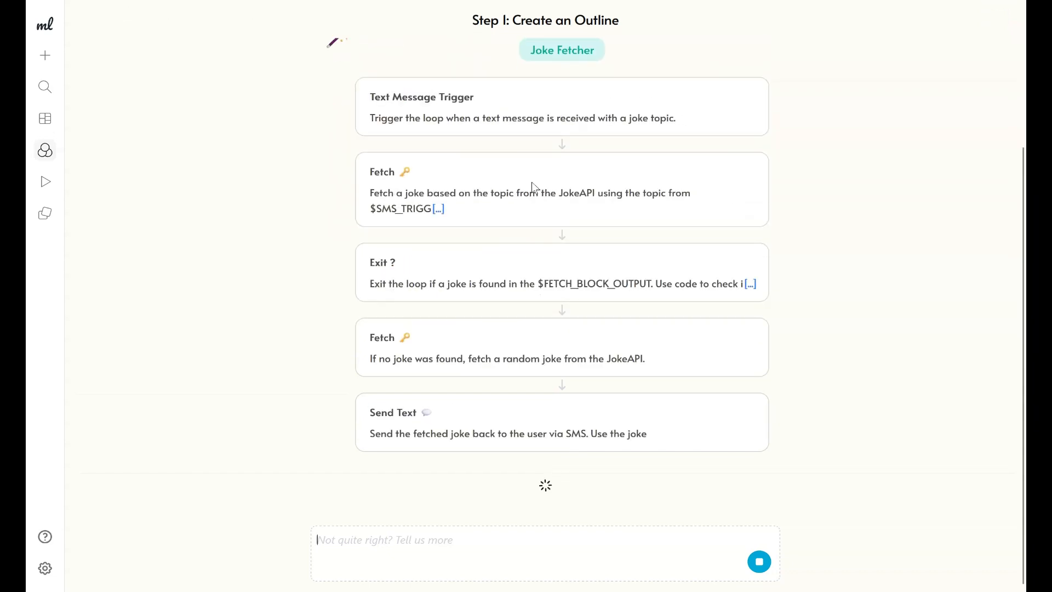
# Review the generated outline's text message trigger and first Fetch step descriptions.
pyautogui.scroll(1, 532, 186)
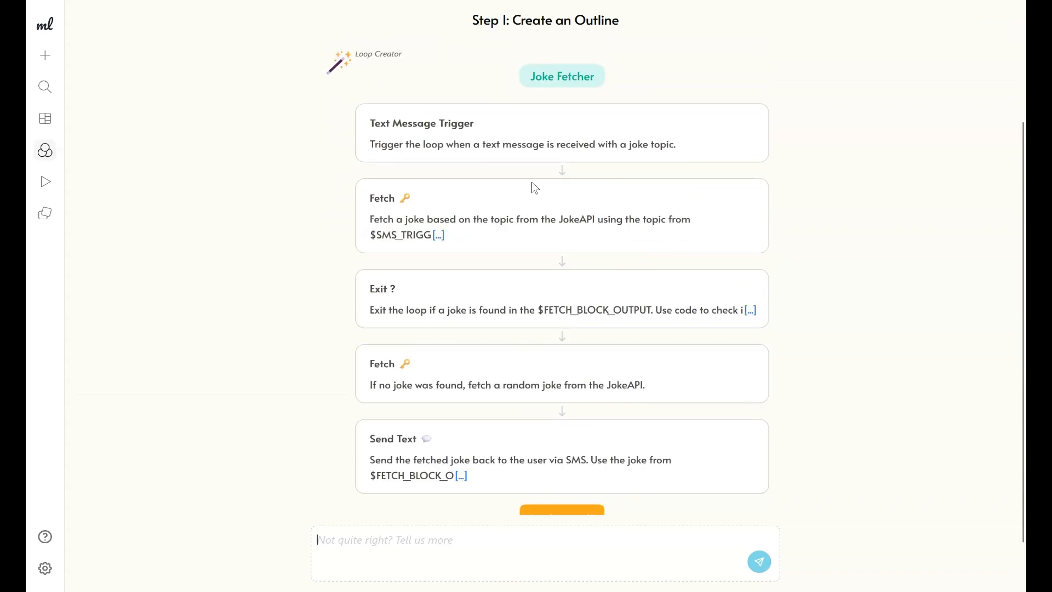
pyautogui.moveTo(376, 124); pyautogui.dragTo(473, 125)
pyautogui.click(475, 127)
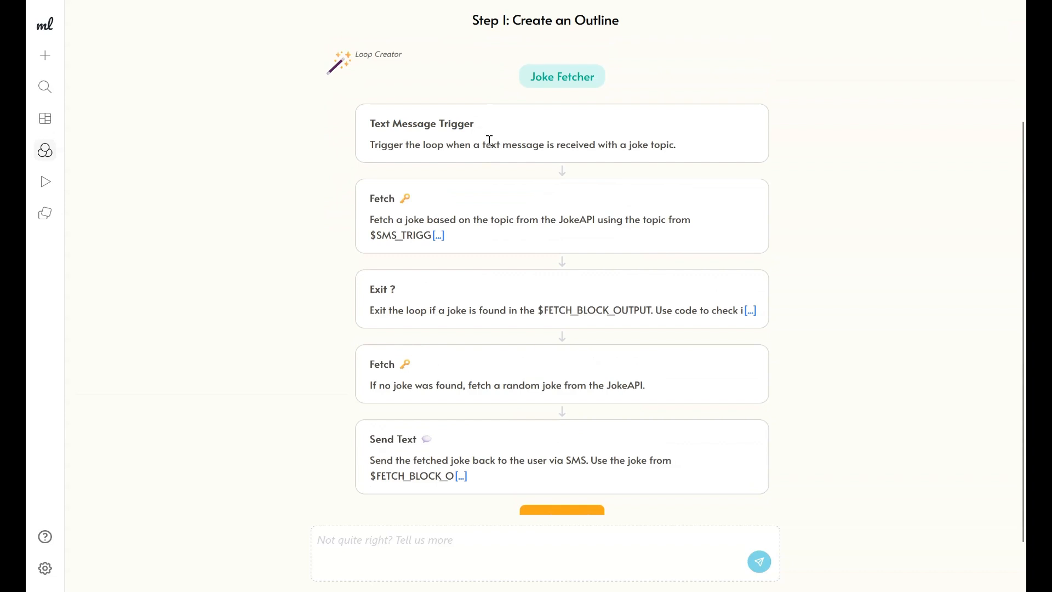
pyautogui.scroll(-1, 482, 202)
pyautogui.scroll(2, 483, 202)
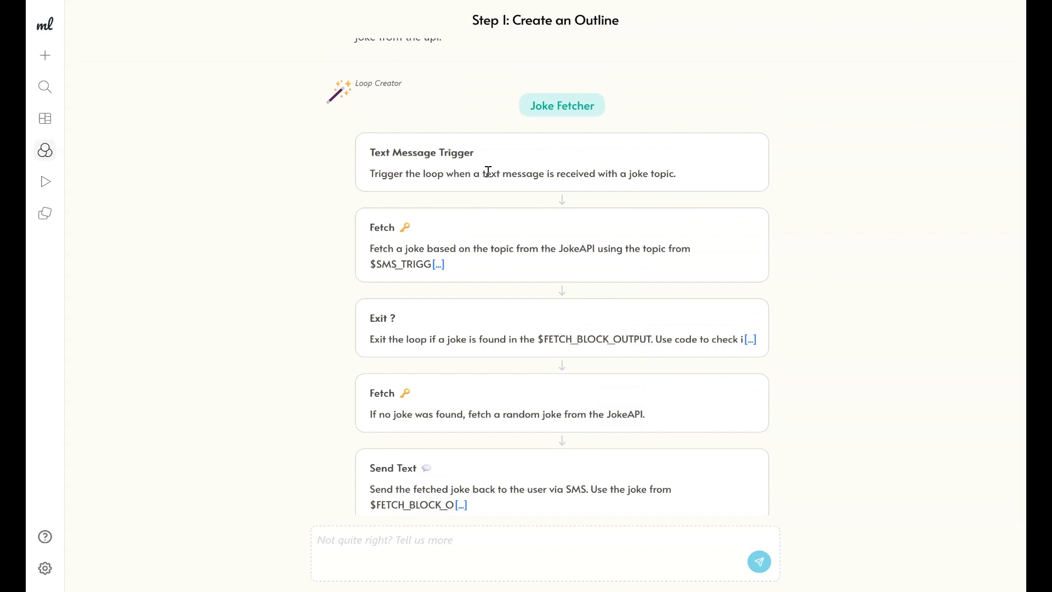
pyautogui.scroll(-1, 488, 170)
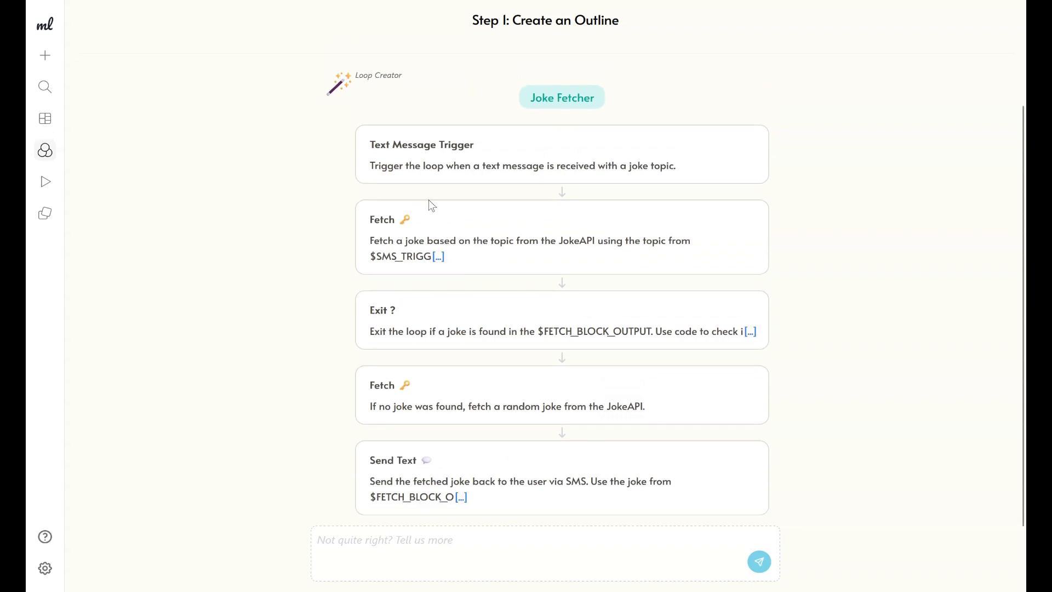
pyautogui.moveTo(566, 165); pyautogui.dragTo(624, 165)
pyautogui.click(614, 165)
pyautogui.moveTo(374, 219); pyautogui.dragTo(403, 221)
pyautogui.click(477, 241)
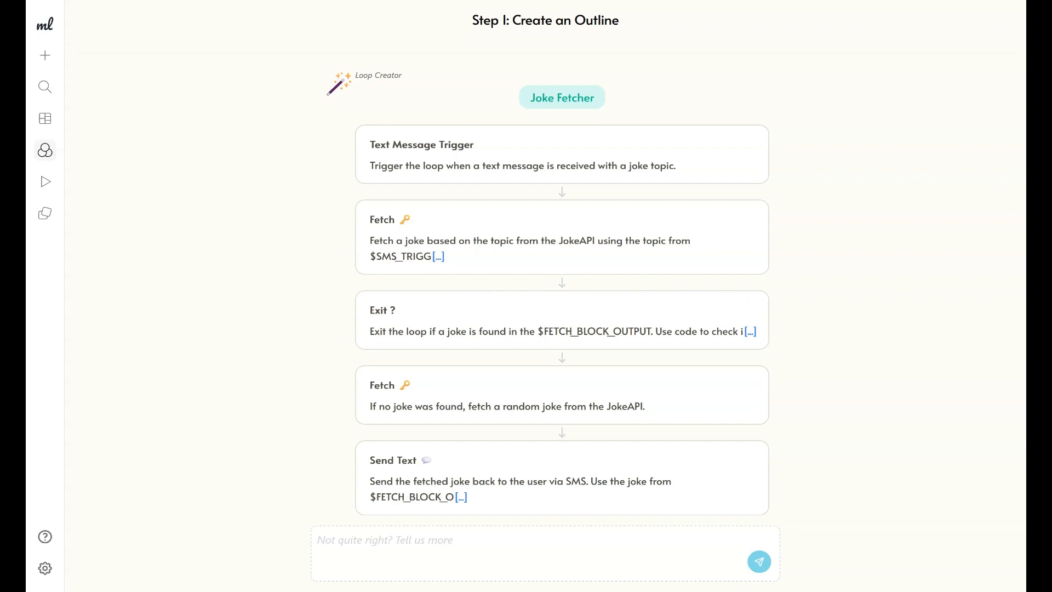
pyautogui.doubleClick(590, 241)
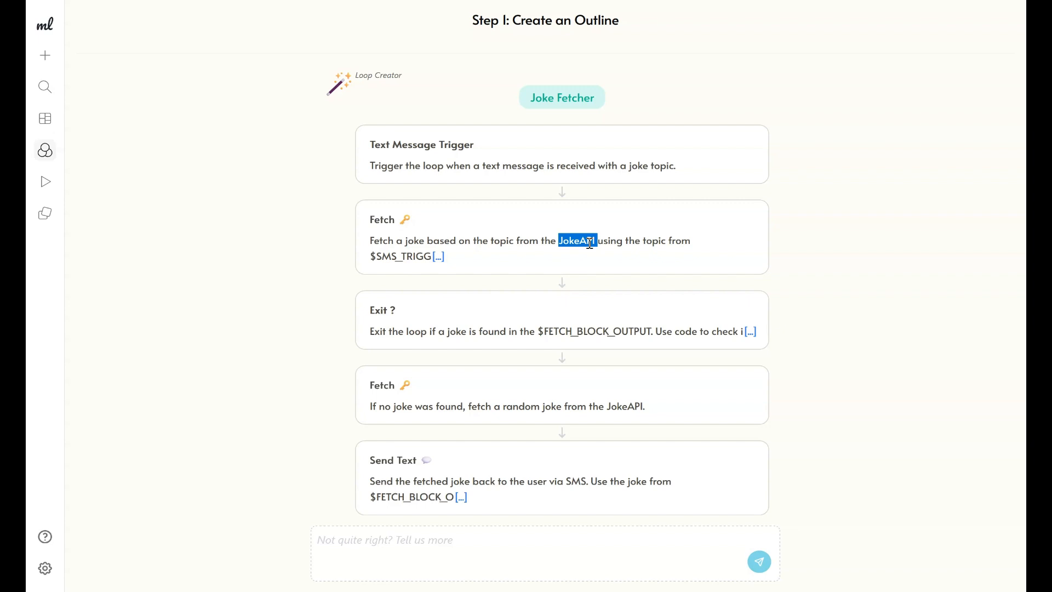
pyautogui.doubleClick(391, 239)
pyautogui.click(644, 168)
pyautogui.doubleClick(643, 168)
pyautogui.click(597, 236)
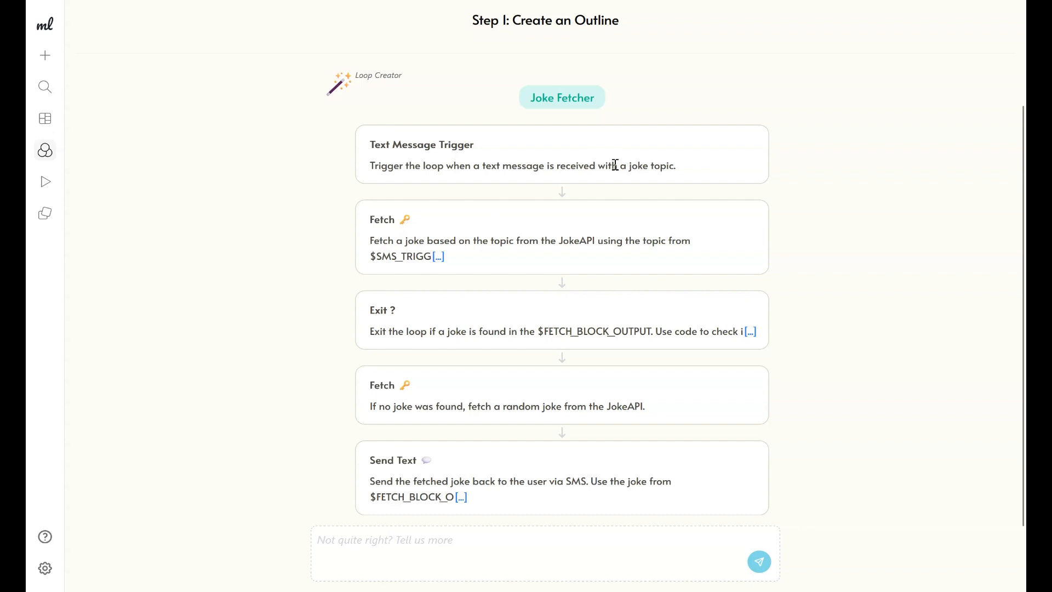
pyautogui.doubleClick(582, 243)
pyautogui.click(582, 243)
pyautogui.moveTo(558, 481); pyautogui.dragTo(616, 481)
pyautogui.click(617, 481)
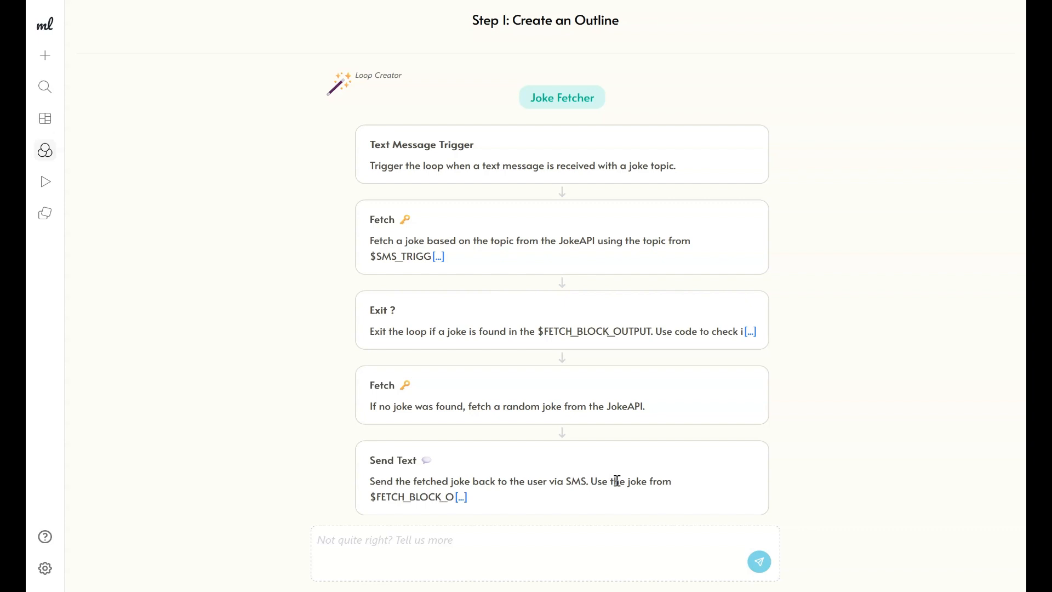
pyautogui.moveTo(574, 241); pyautogui.dragTo(585, 244)
pyautogui.doubleClick(585, 244)
pyautogui.tripleClick(585, 244)
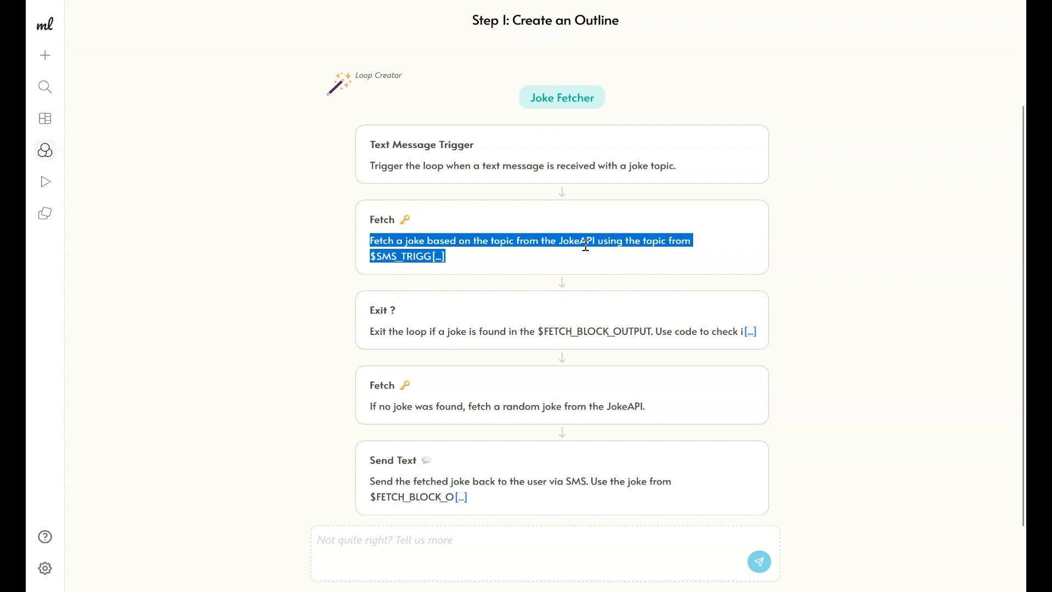
pyautogui.click(576, 253)
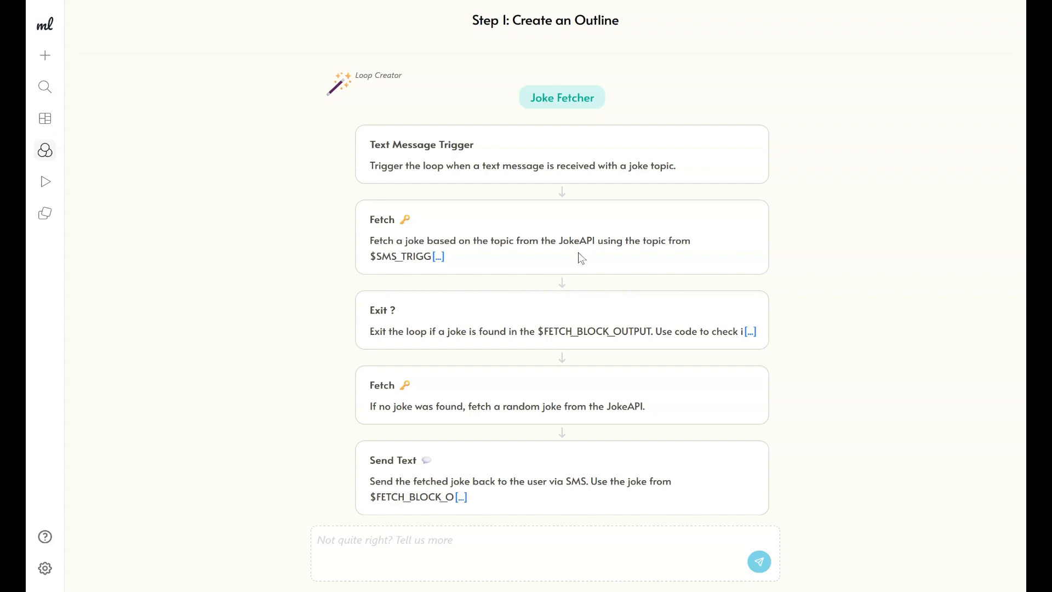
# Review the second Fetch and Send Text steps and accept the outline to build the loop.
pyautogui.doubleClick(433, 393)
pyautogui.click(434, 394)
pyautogui.doubleClick(380, 387)
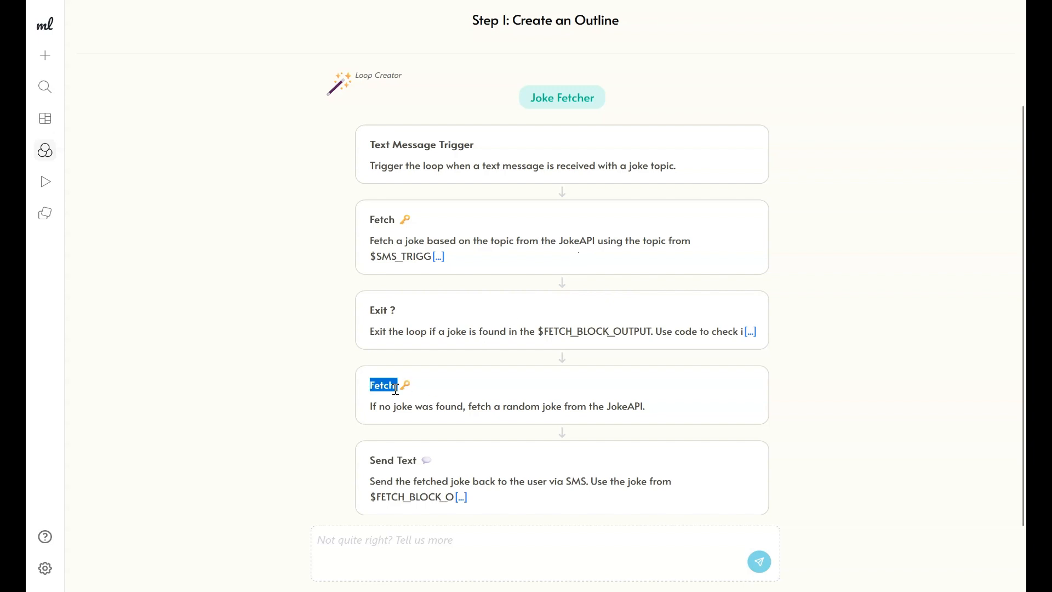
pyautogui.doubleClick(404, 407)
pyautogui.click(405, 411)
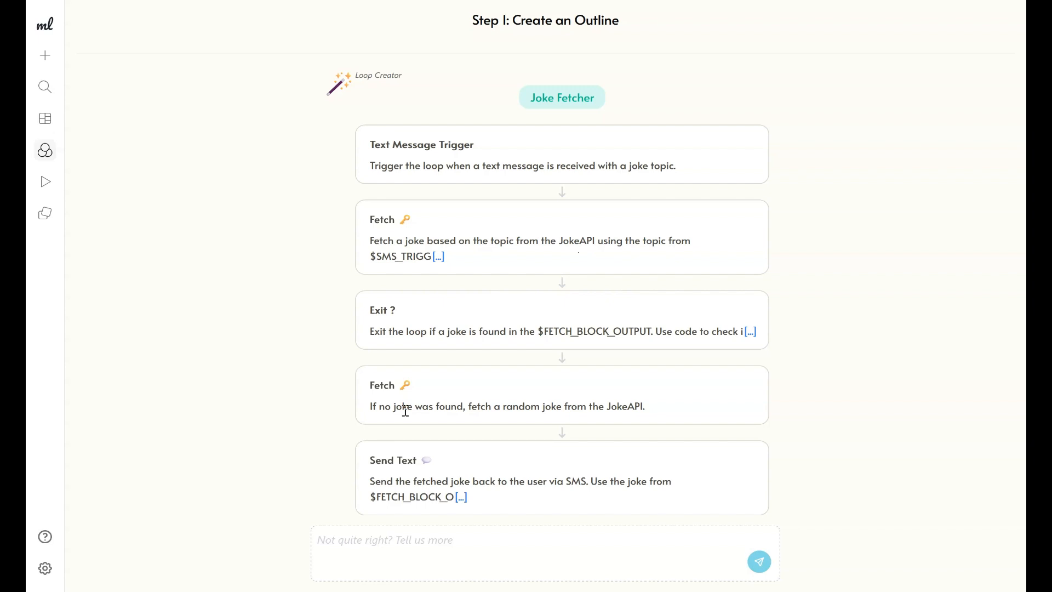
pyautogui.moveTo(417, 410); pyautogui.dragTo(576, 411)
pyautogui.click(494, 410)
pyautogui.click(577, 411)
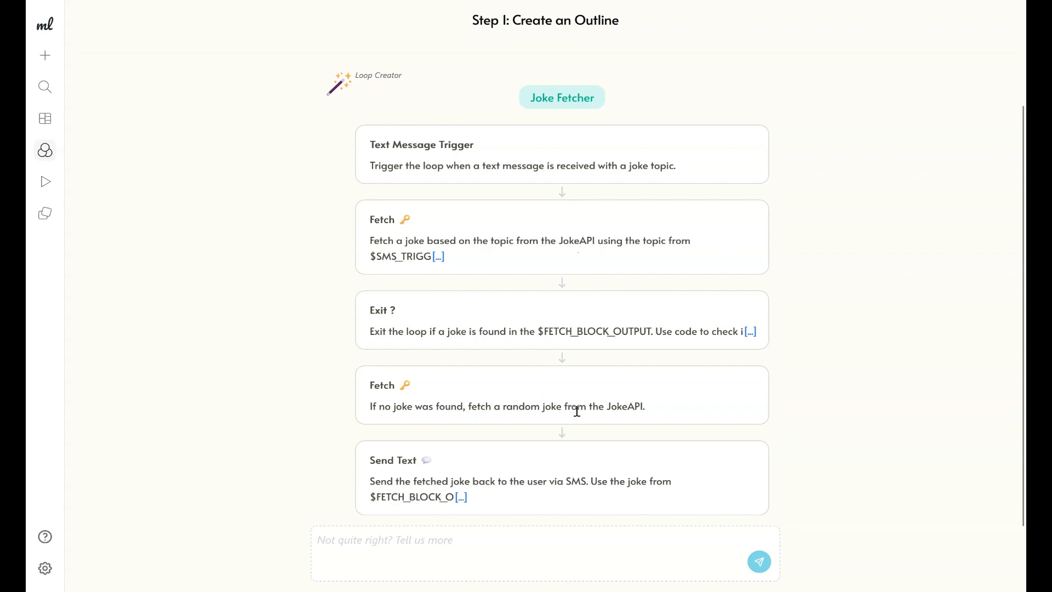
pyautogui.moveTo(642, 410); pyautogui.dragTo(361, 409)
pyautogui.click(357, 405)
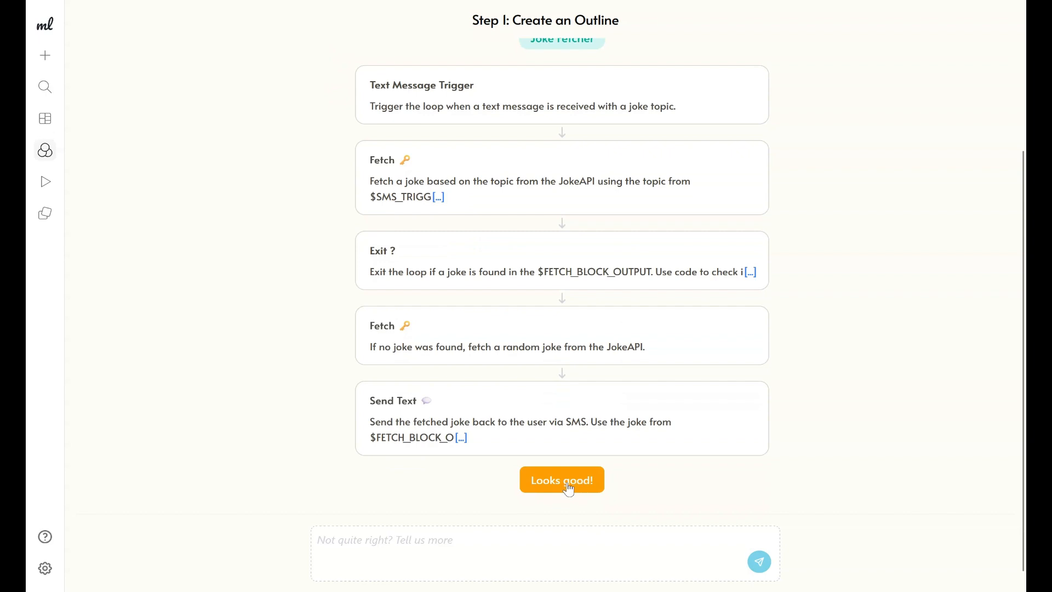
pyautogui.click(551, 488)
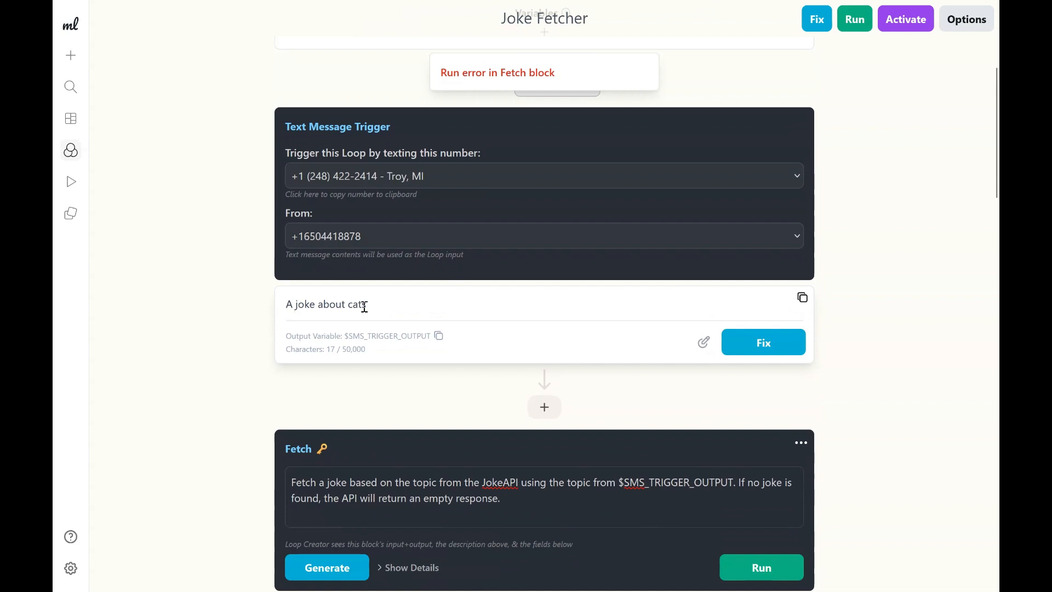
# Shorten the trigger's sample text message to cats.
pyautogui.moveTo(291, 307)
pyautogui.mouseDown()
pyautogui.moveTo(370, 307)
pyautogui.moveTo(289, 302)
pyautogui.mouseUp()
pyautogui.click(372, 309)
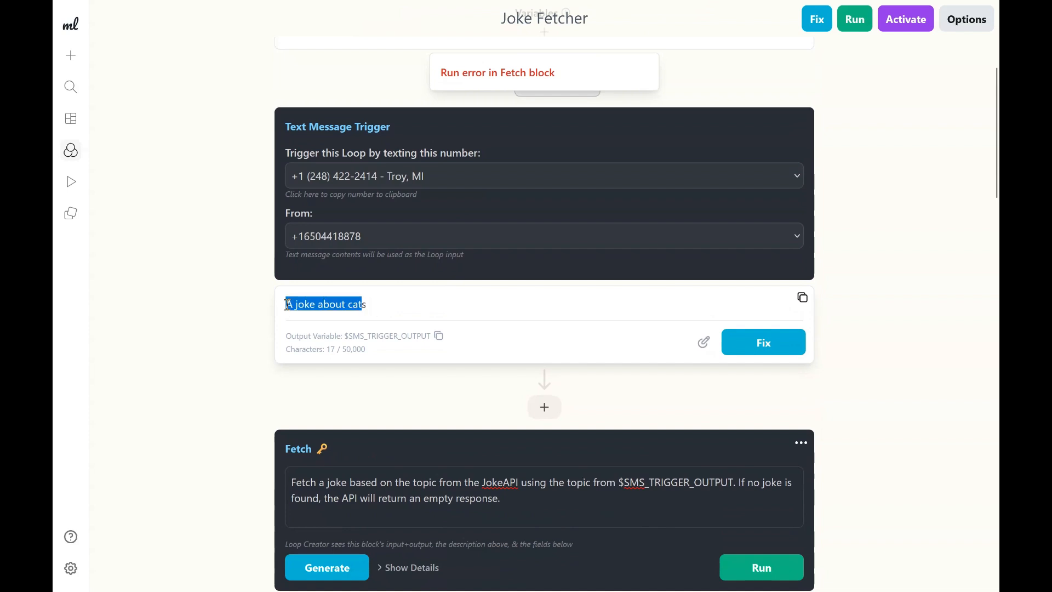
pyautogui.click(416, 302)
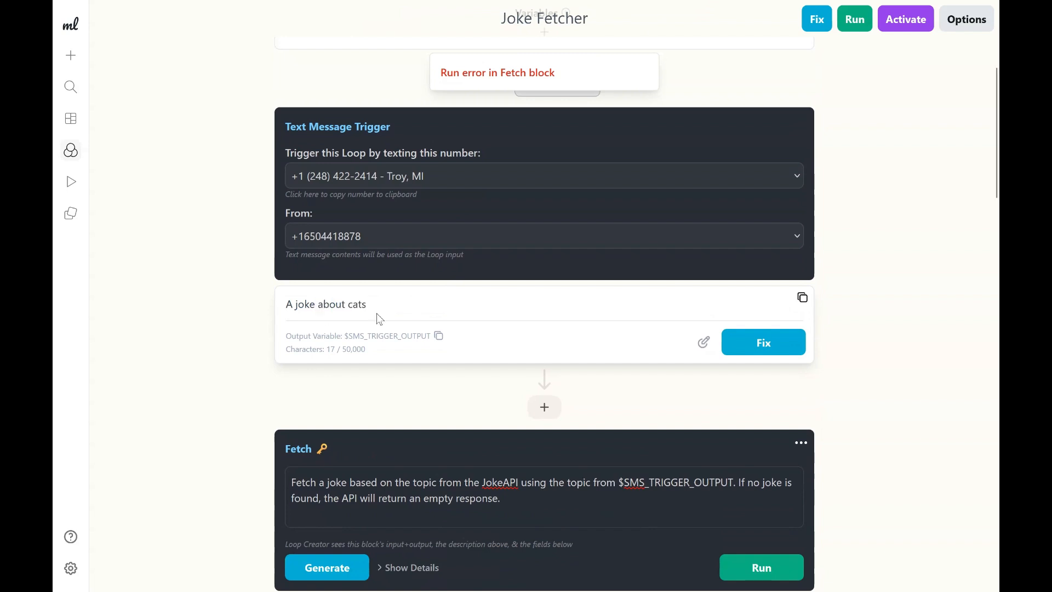
pyautogui.click(703, 344)
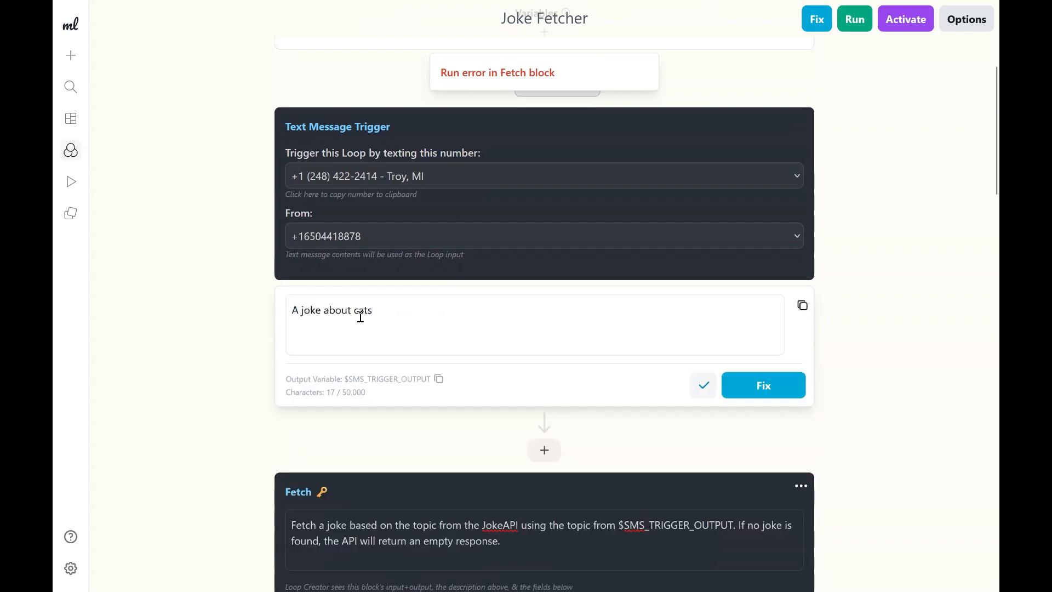
pyautogui.moveTo(353, 312); pyautogui.dragTo(243, 308)
pyautogui.press('BackSpace')
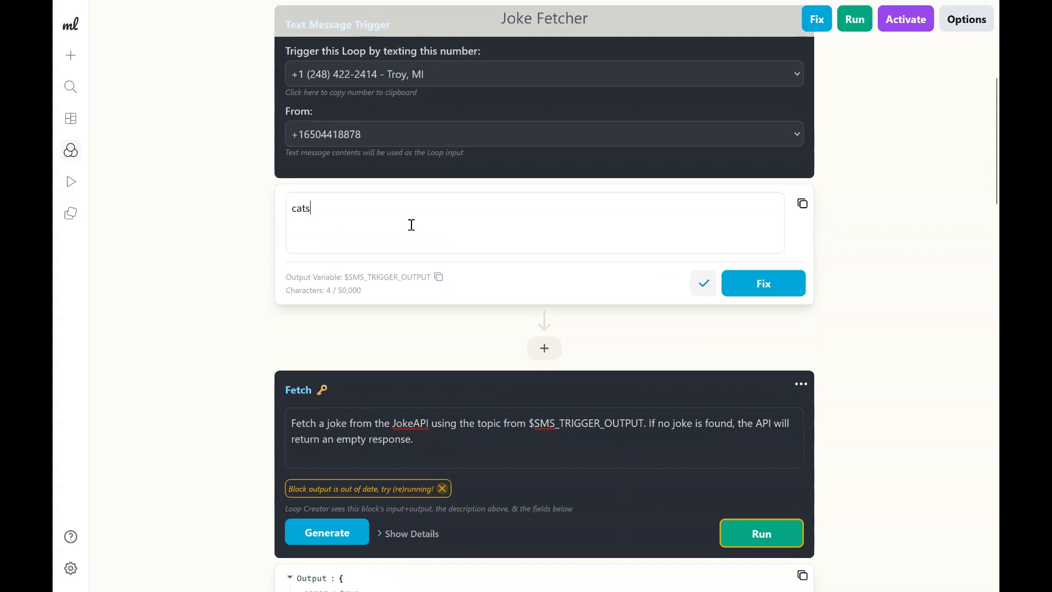
pyautogui.click(707, 289)
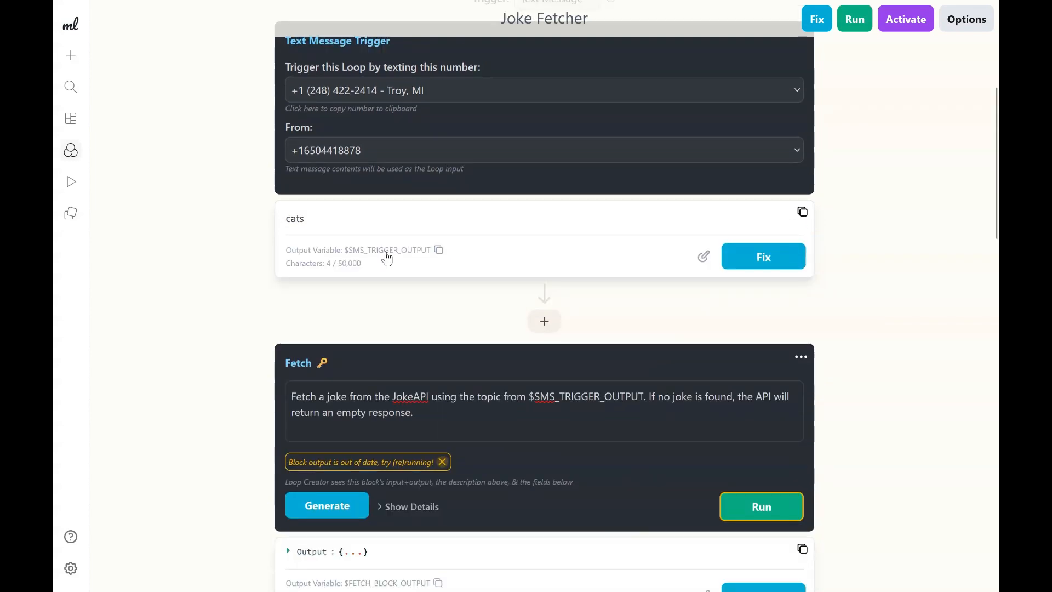
# Expand the Fetch block's details and examine its request URL and the trigger's output variable.
pyautogui.scroll(-1, 383, 260)
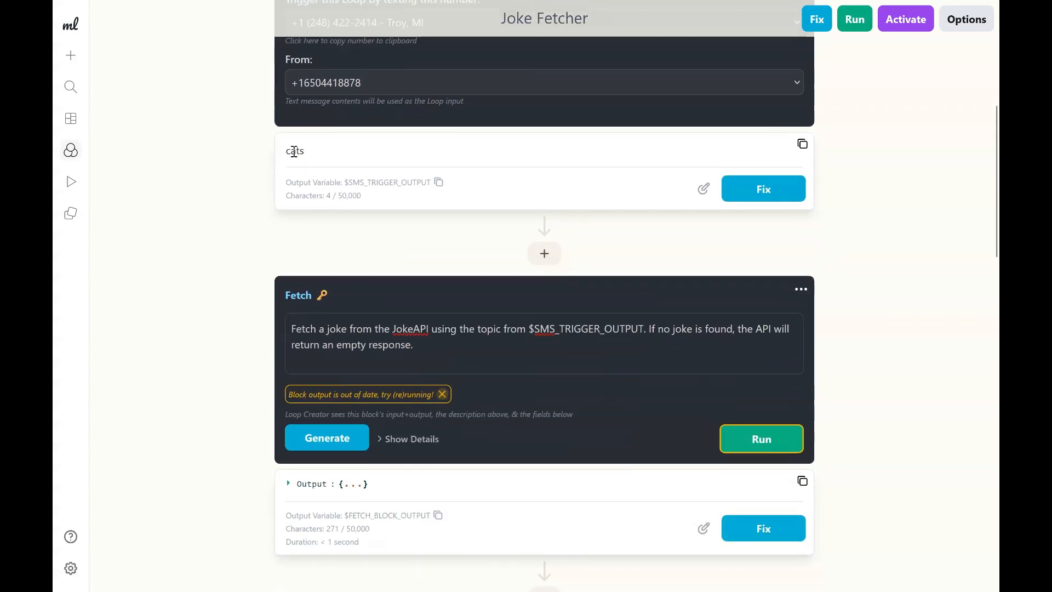
pyautogui.scroll(-1, 348, 207)
pyautogui.scroll(-1, 428, 244)
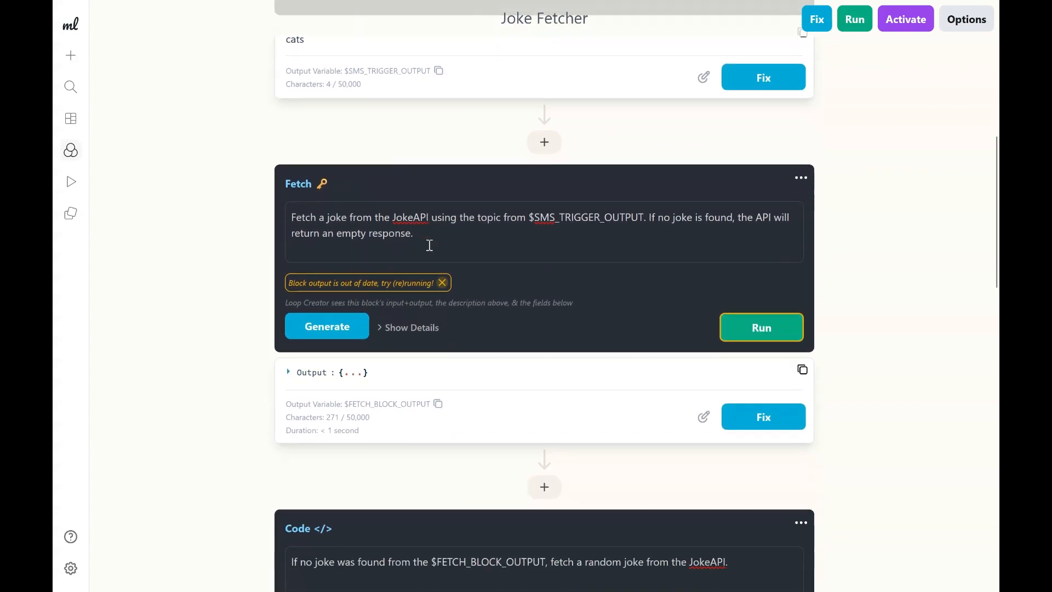
pyautogui.click(496, 240)
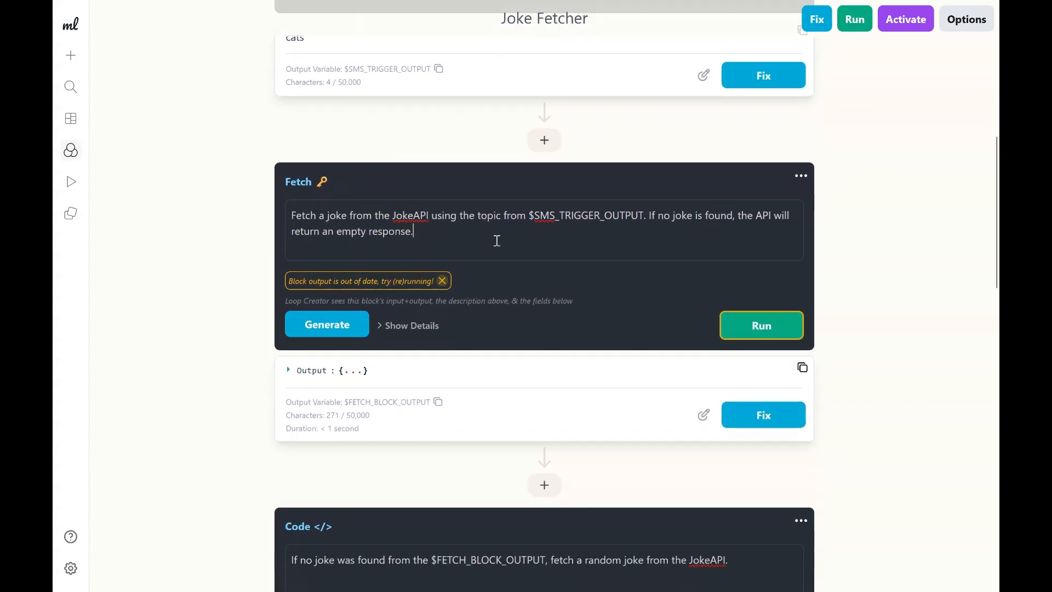
pyautogui.click(406, 333)
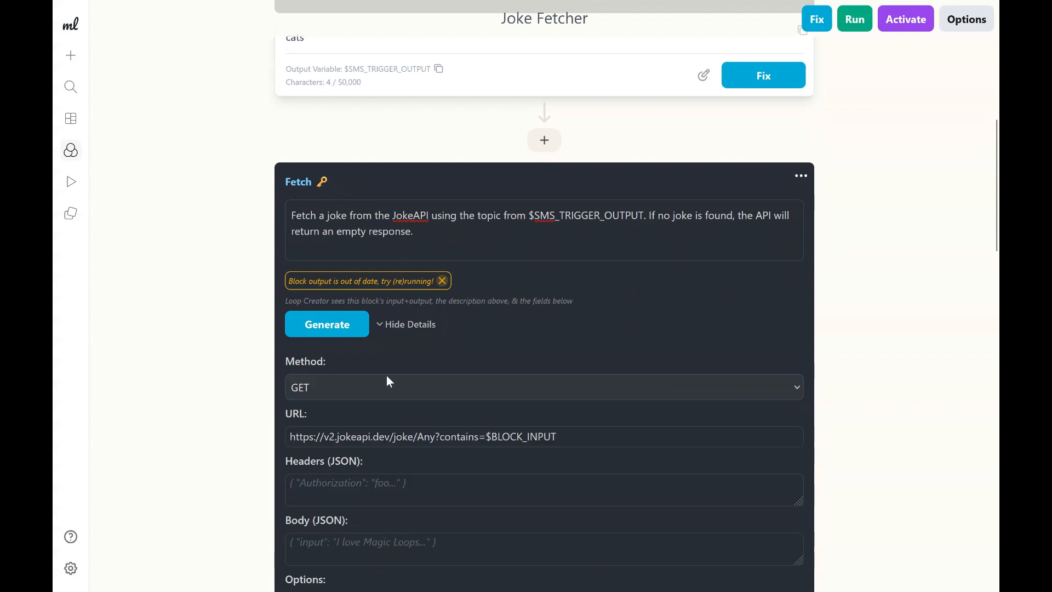
pyautogui.scroll(-1, 329, 392)
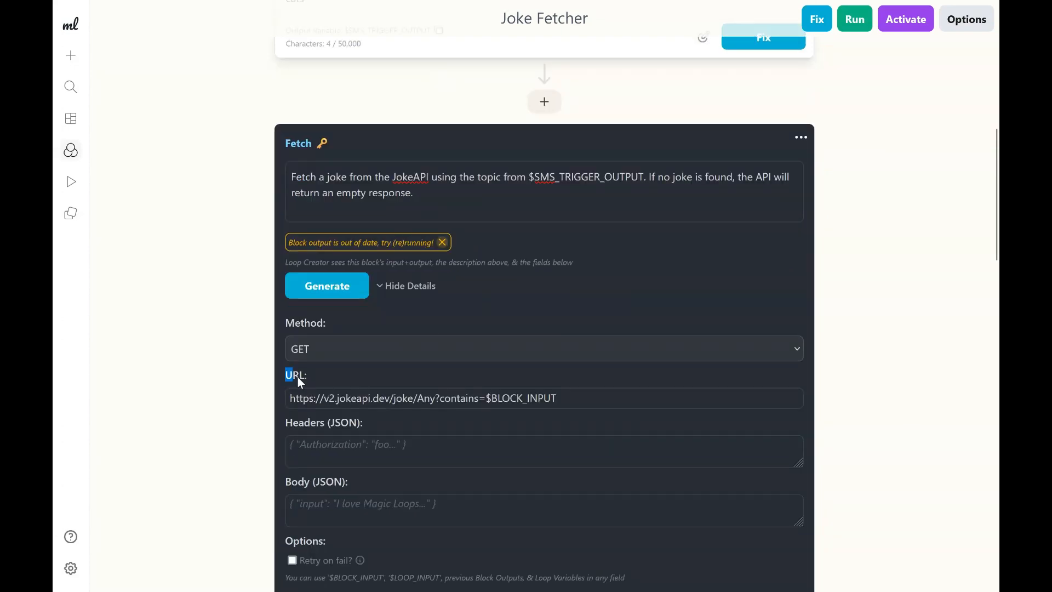
pyautogui.scroll(-1, 299, 381)
pyautogui.moveTo(292, 389); pyautogui.dragTo(418, 389)
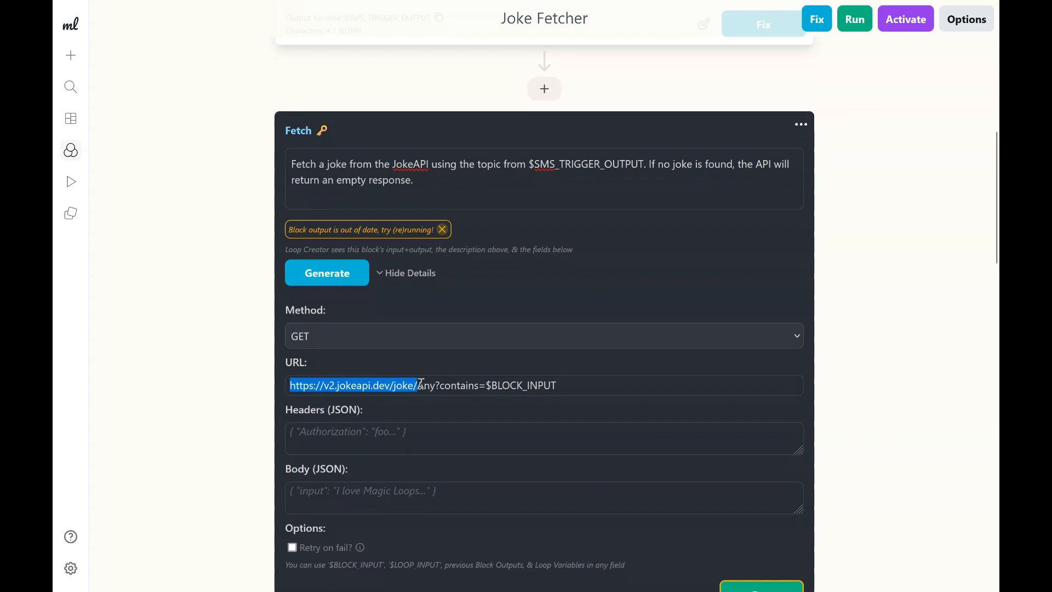
pyautogui.click(415, 386)
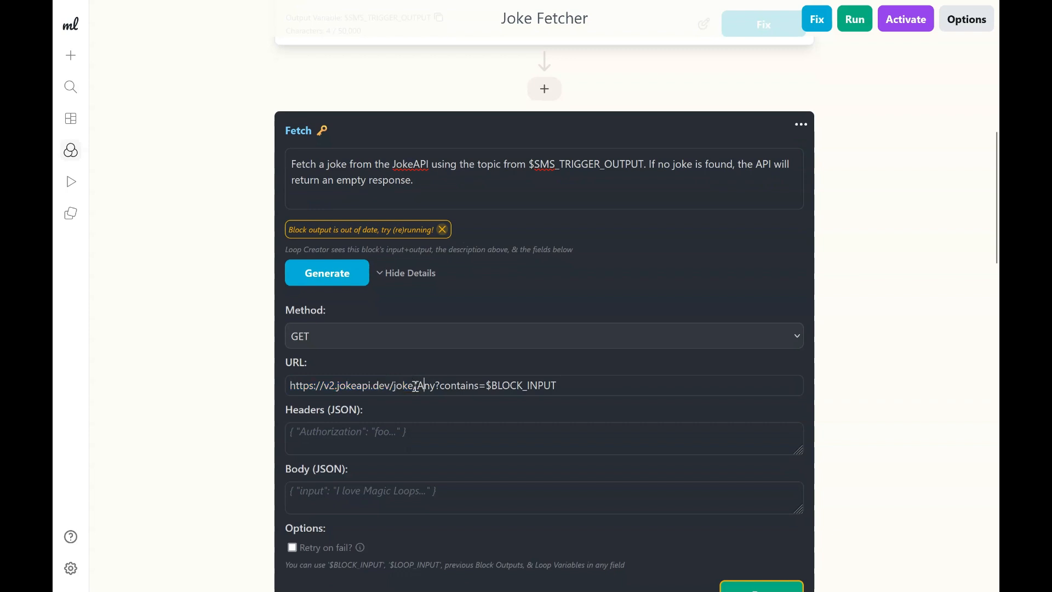
pyautogui.hotkey('shift', 'End')
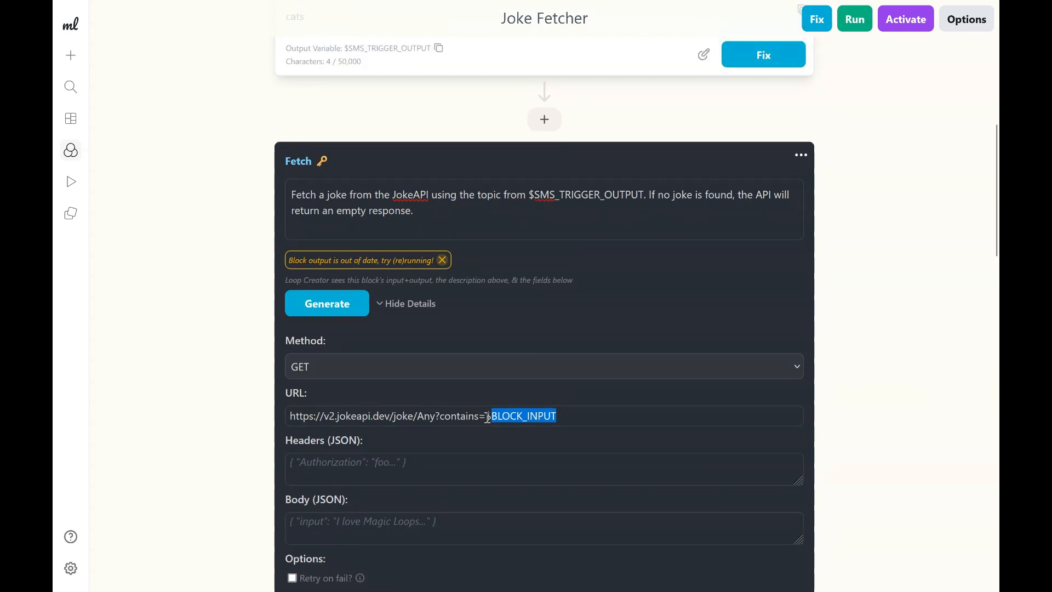
pyautogui.moveTo(486, 416); pyautogui.dragTo(492, 417)
pyautogui.click(495, 417)
pyautogui.doubleClick(495, 417)
pyautogui.click(574, 418)
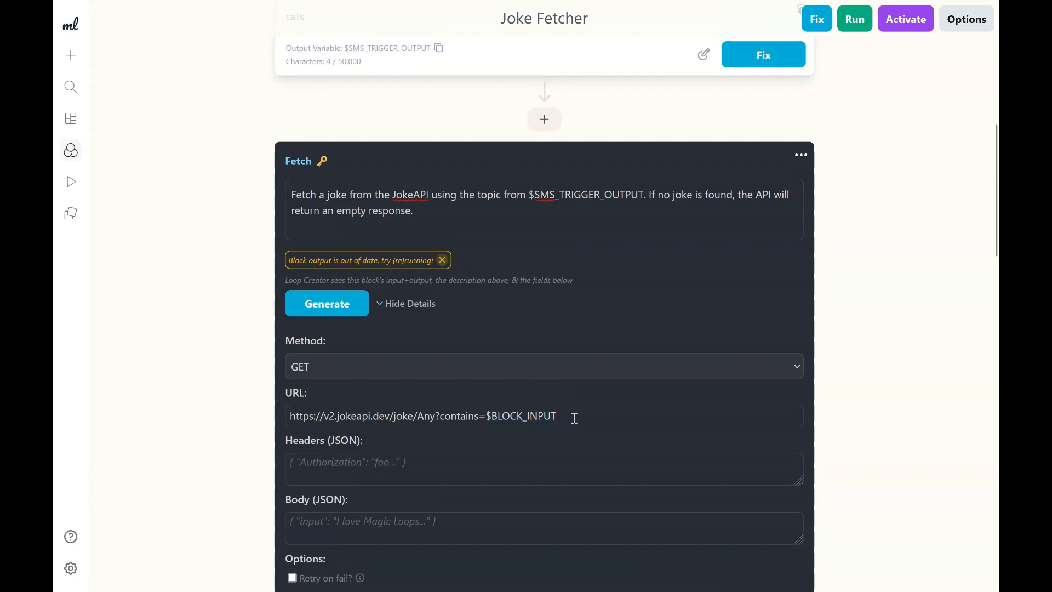
pyautogui.scroll(3, 573, 418)
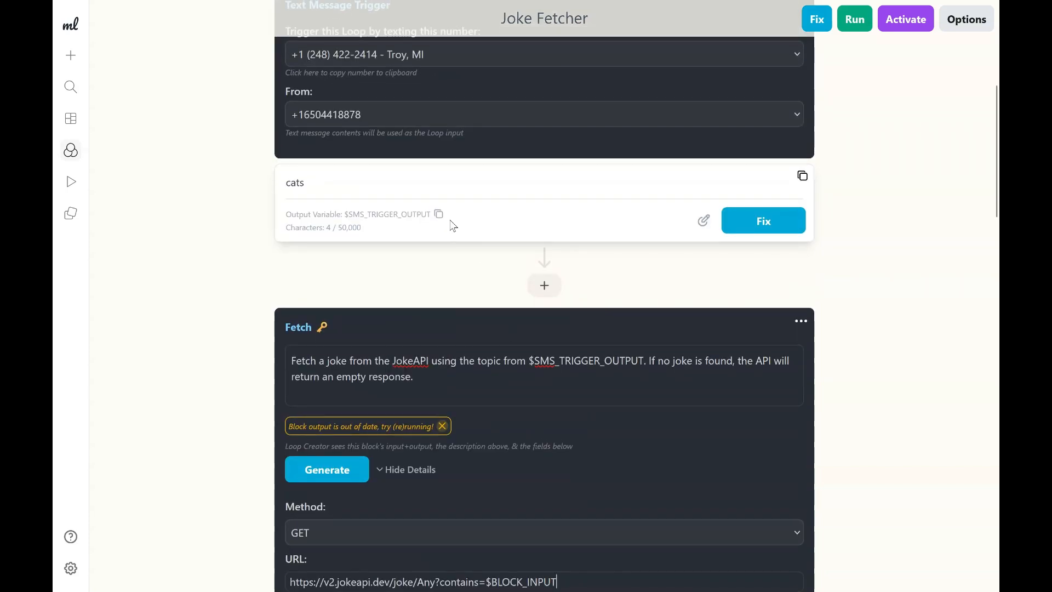
pyautogui.click(439, 215)
pyautogui.scroll(-1, 475, 293)
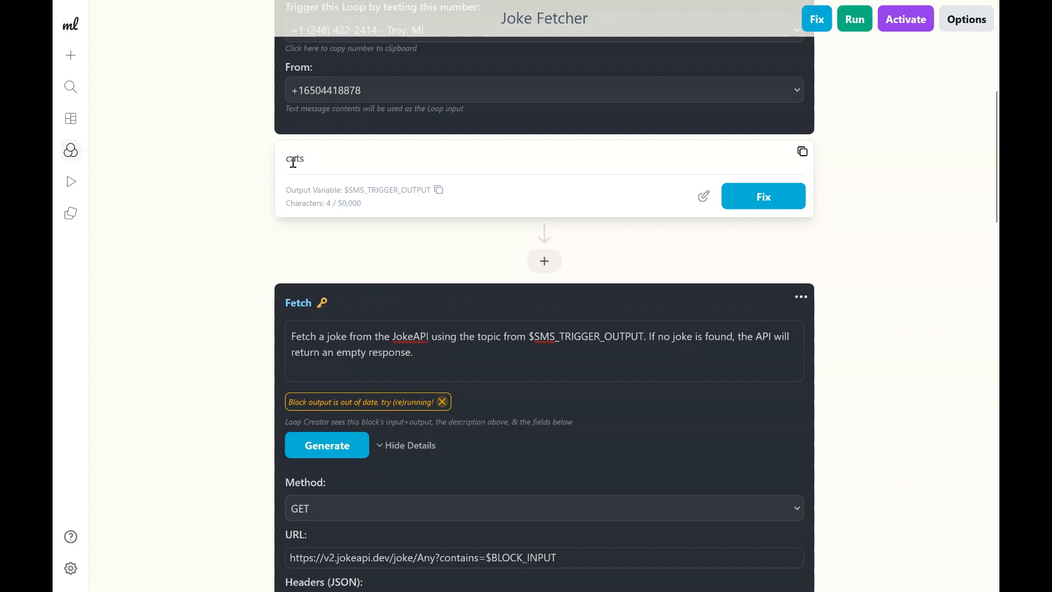
# Replace $BLOCK_INPUT at the end of the Fetch URL with the pasted $SMS_TRIGGER_OUTPUT variable.
pyautogui.scroll(-2, 459, 276)
pyautogui.scroll(-3, 458, 274)
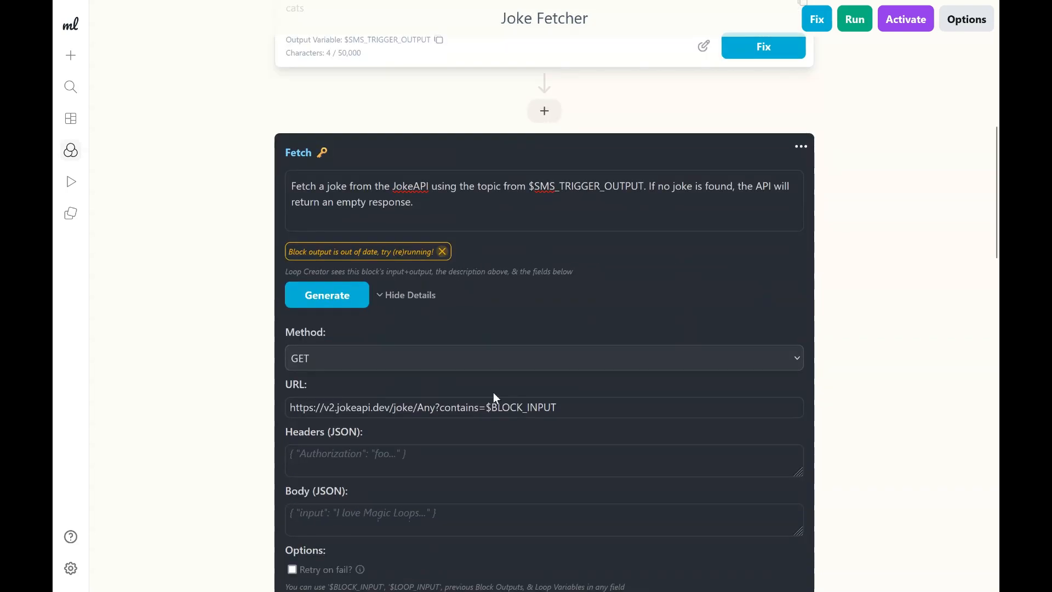
pyautogui.moveTo(489, 406); pyautogui.dragTo(628, 408)
pyautogui.hotkey('ctrl', 'v')
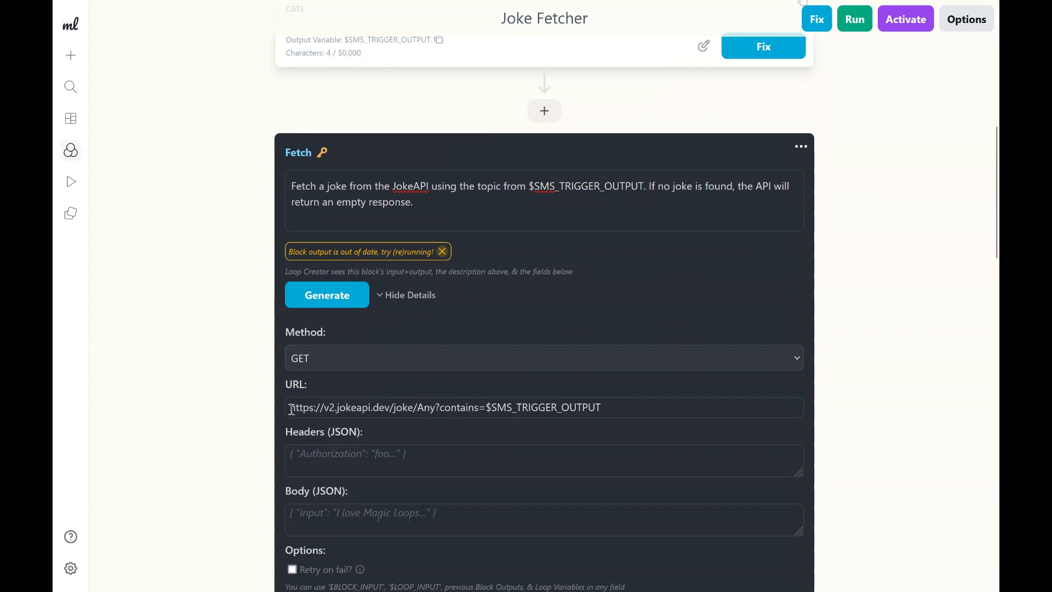
# Examine the Fetch URL's base address, joke endpoint, Any category and contains parameter.
pyautogui.moveTo(291, 408); pyautogui.dragTo(419, 410)
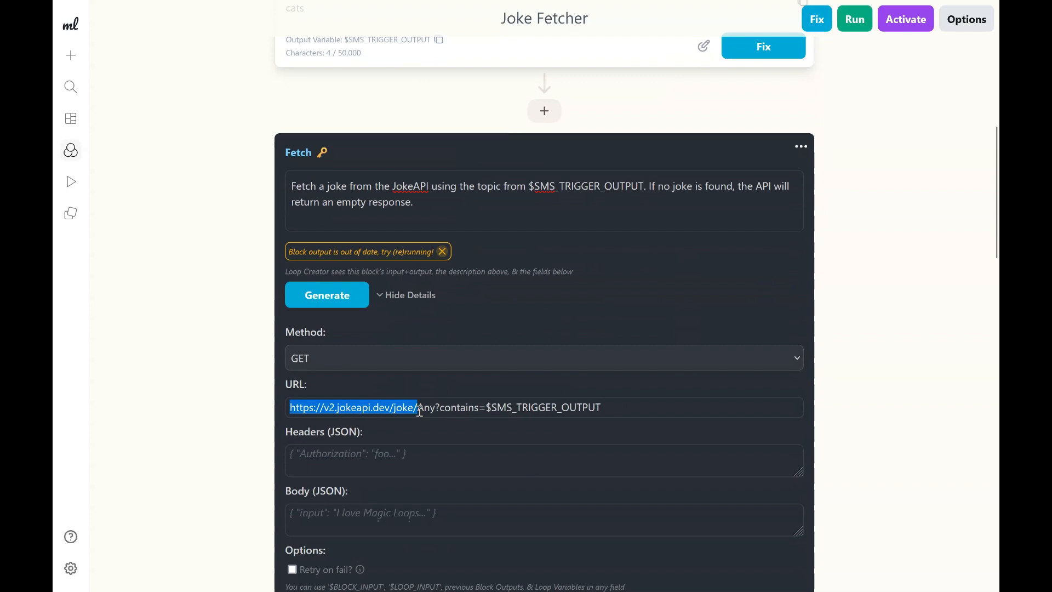
pyautogui.doubleClick(419, 410)
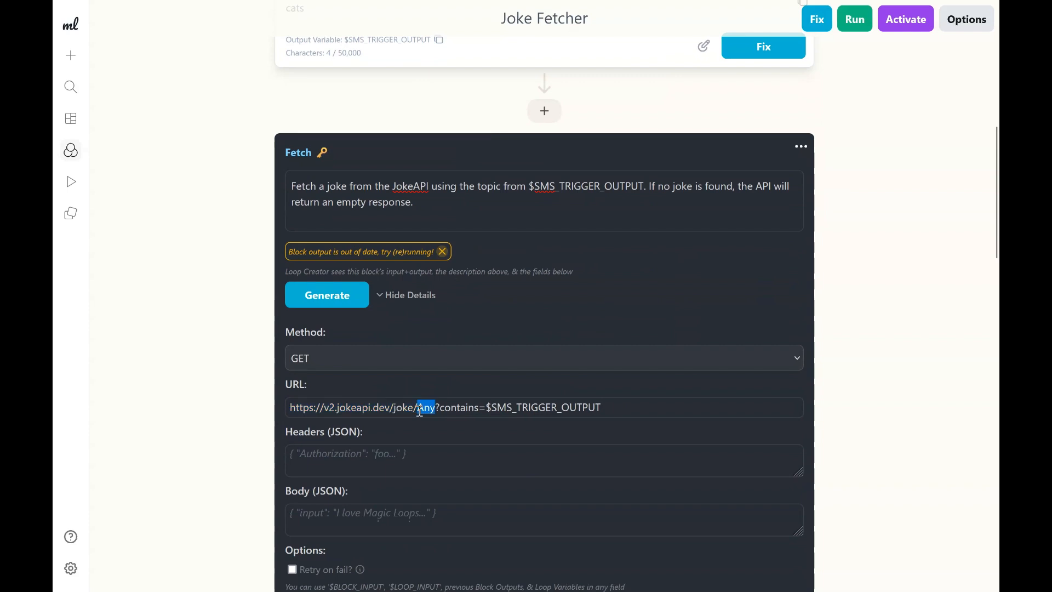
pyautogui.click(420, 411)
pyautogui.doubleClick(420, 411)
pyautogui.click(420, 410)
pyautogui.doubleClick(430, 411)
pyautogui.click(430, 409)
pyautogui.doubleClick(430, 408)
pyautogui.click(425, 408)
pyautogui.doubleClick(425, 408)
pyautogui.click(463, 408)
pyautogui.doubleClick(462, 408)
pyautogui.scroll(3, 412, 169)
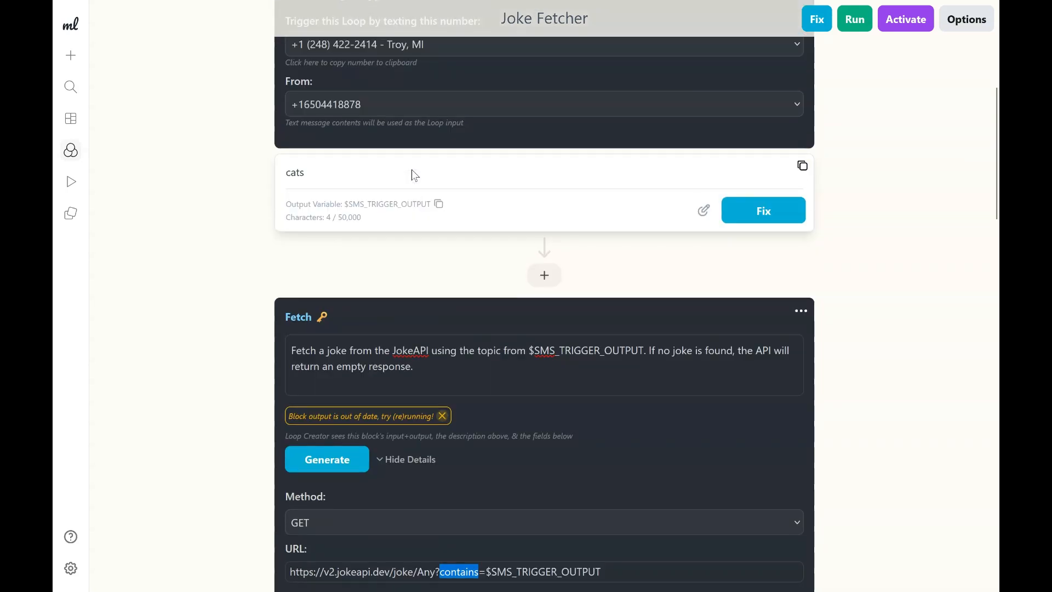
pyautogui.scroll(-2, 418, 254)
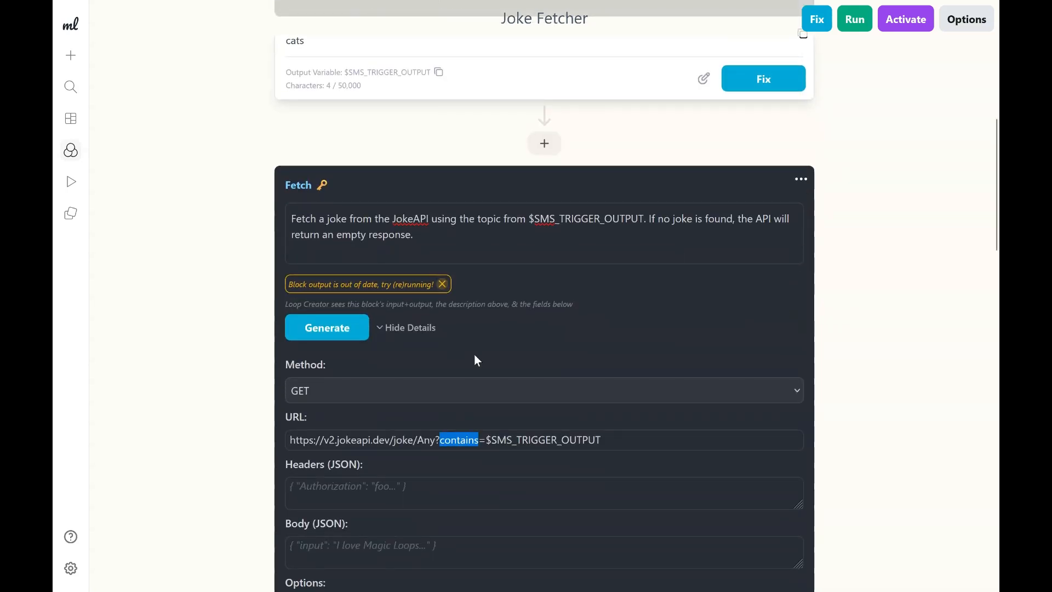
# Examine the $SMS_TRIGGER_OUTPUT variable used as the contains value in the Fetch URL.
pyautogui.click(514, 440)
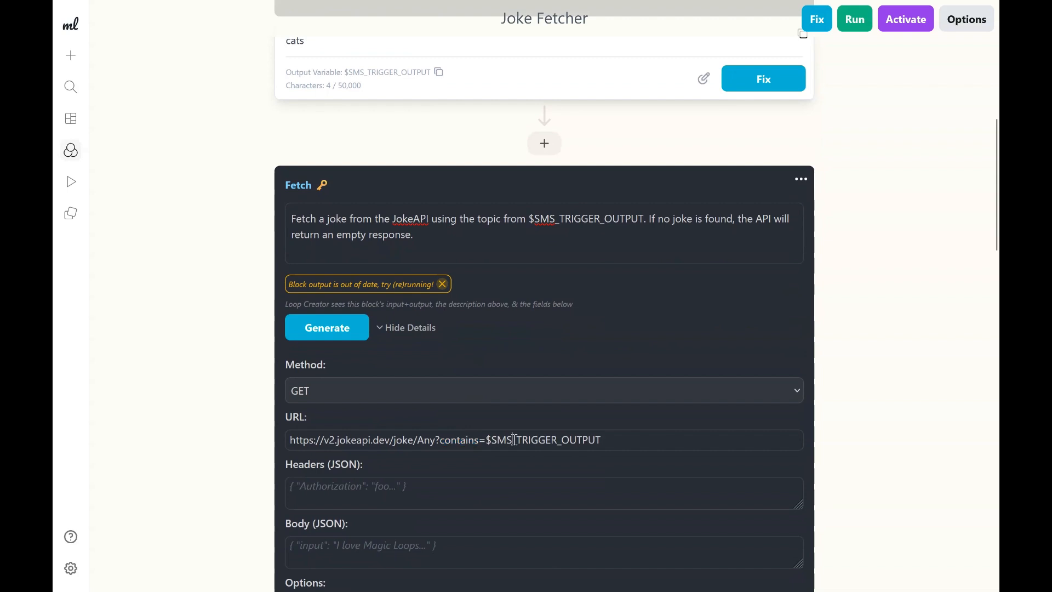
pyautogui.doubleClick(514, 440)
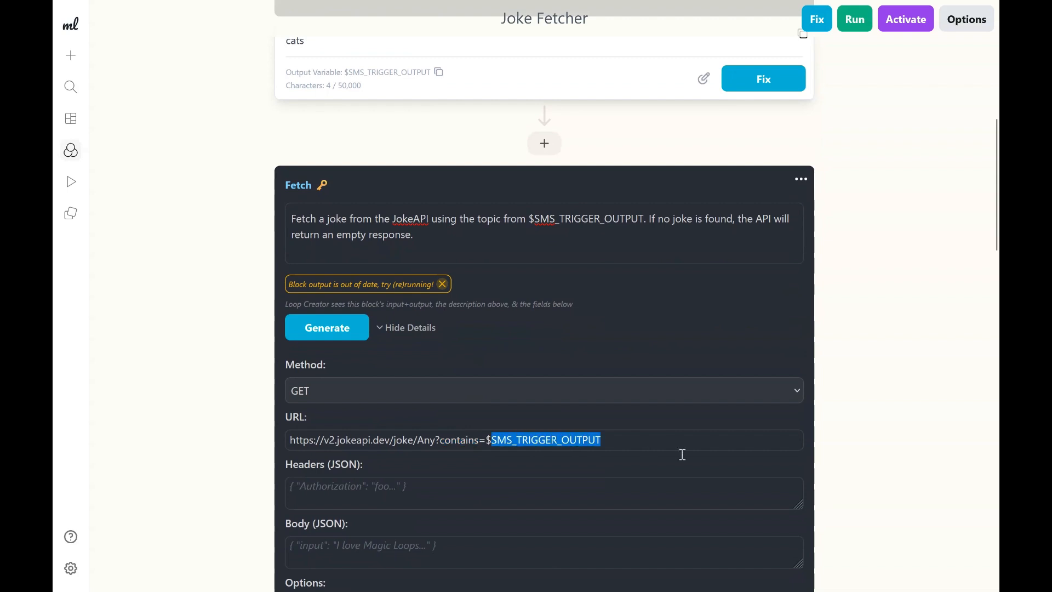
pyautogui.click(653, 448)
pyautogui.moveTo(625, 442); pyautogui.dragTo(488, 446)
pyautogui.click(521, 441)
pyautogui.scroll(1, 335, 154)
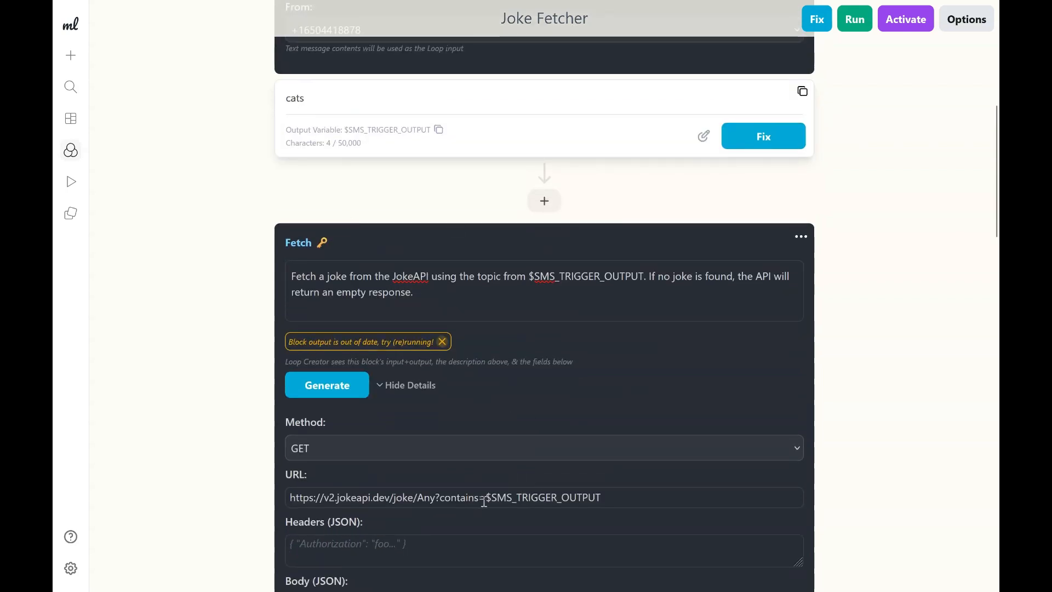
pyautogui.moveTo(521, 497); pyautogui.dragTo(672, 498)
pyautogui.scroll(-2, 673, 499)
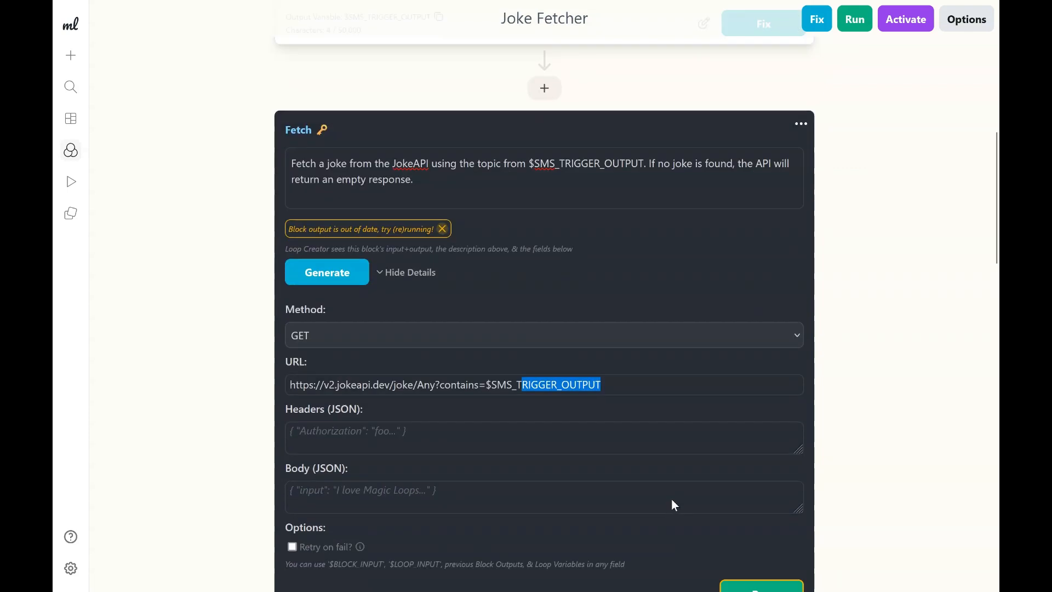
pyautogui.click(568, 451)
pyautogui.scroll(4, 568, 450)
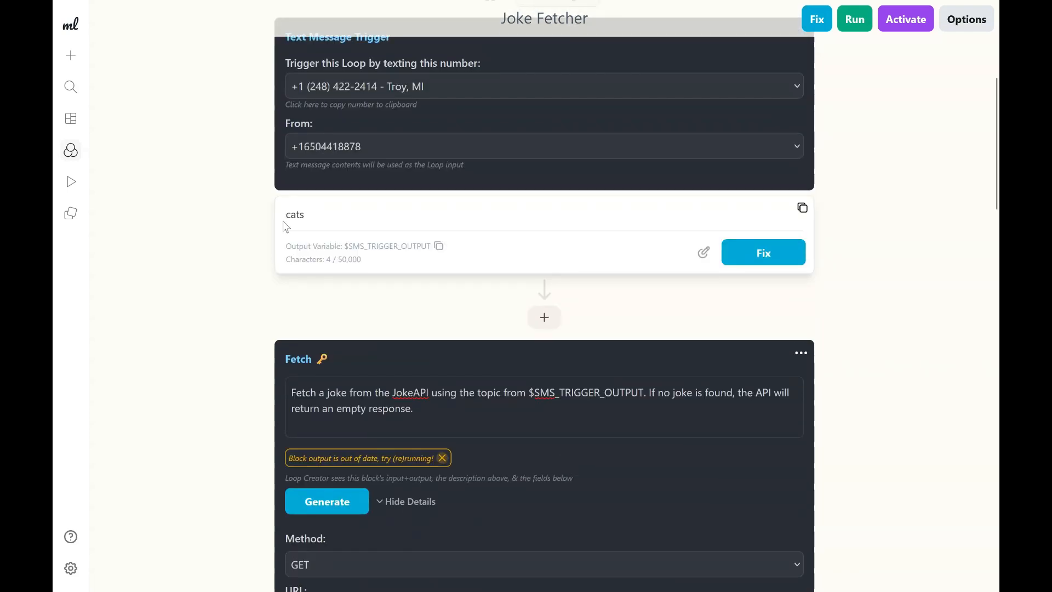
pyautogui.scroll(-3, 495, 385)
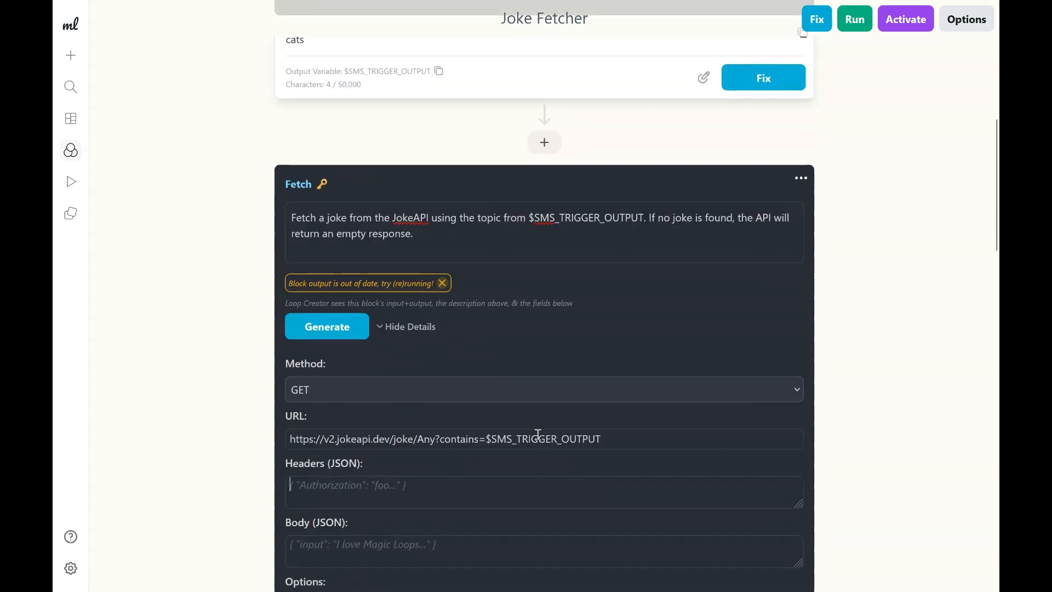
pyautogui.moveTo(491, 439); pyautogui.dragTo(619, 439)
pyautogui.click(620, 438)
pyautogui.moveTo(492, 439); pyautogui.dragTo(618, 439)
pyautogui.click(617, 437)
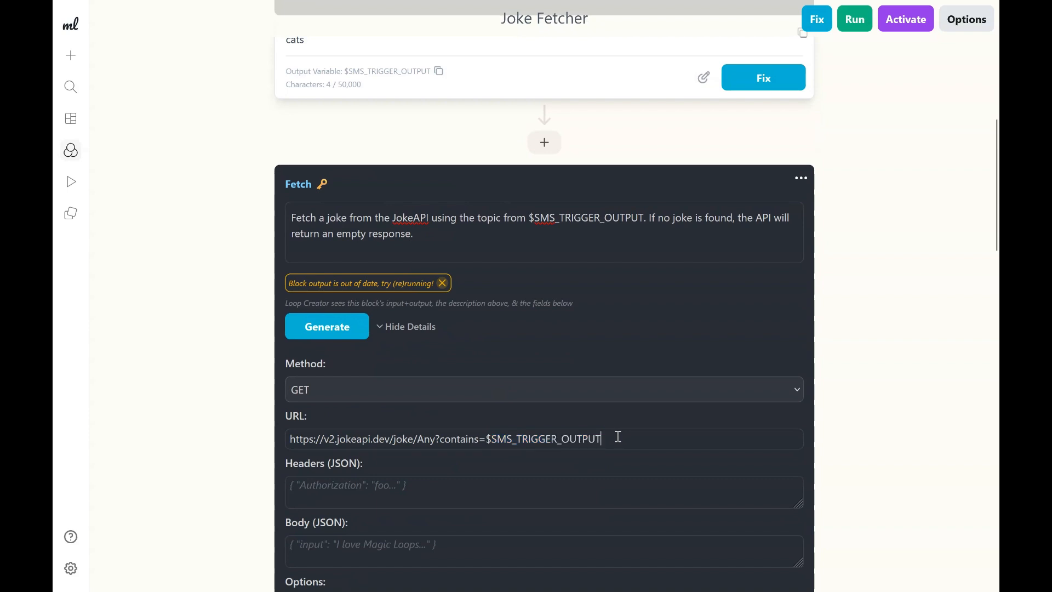
pyautogui.scroll(-2, 614, 433)
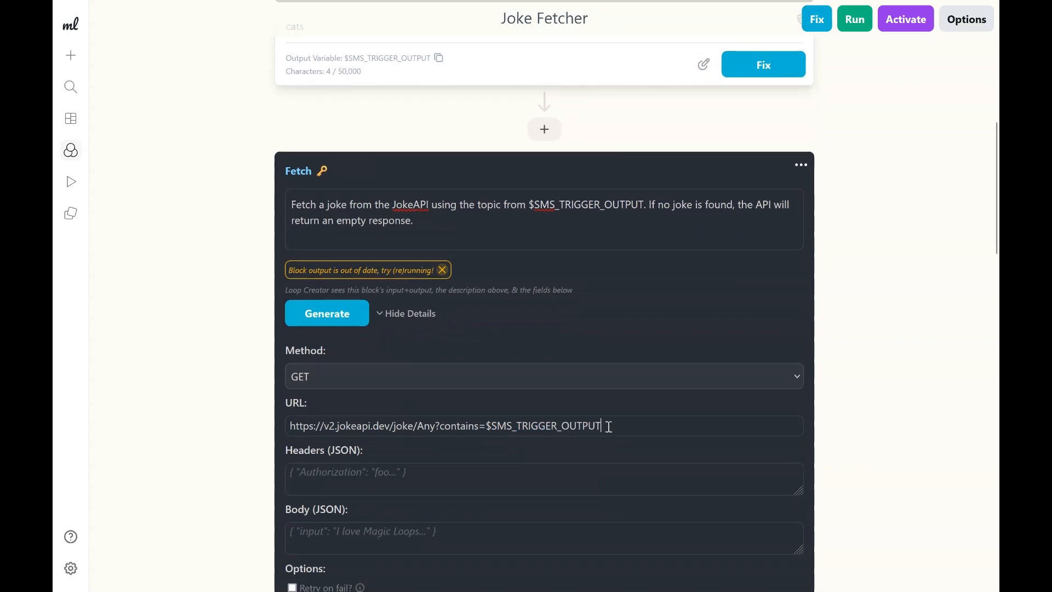
# Try replacing the URL's joke path with weather/current, then weather/weekly, and undo the edits.
pyautogui.moveTo(369, 335); pyautogui.dragTo(446, 331)
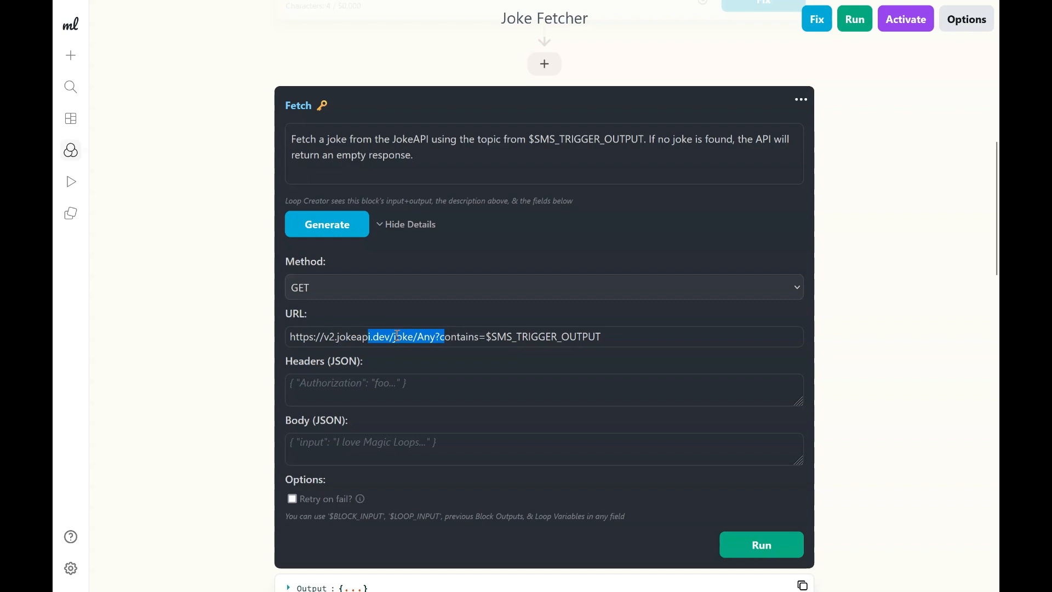
pyautogui.click(348, 337)
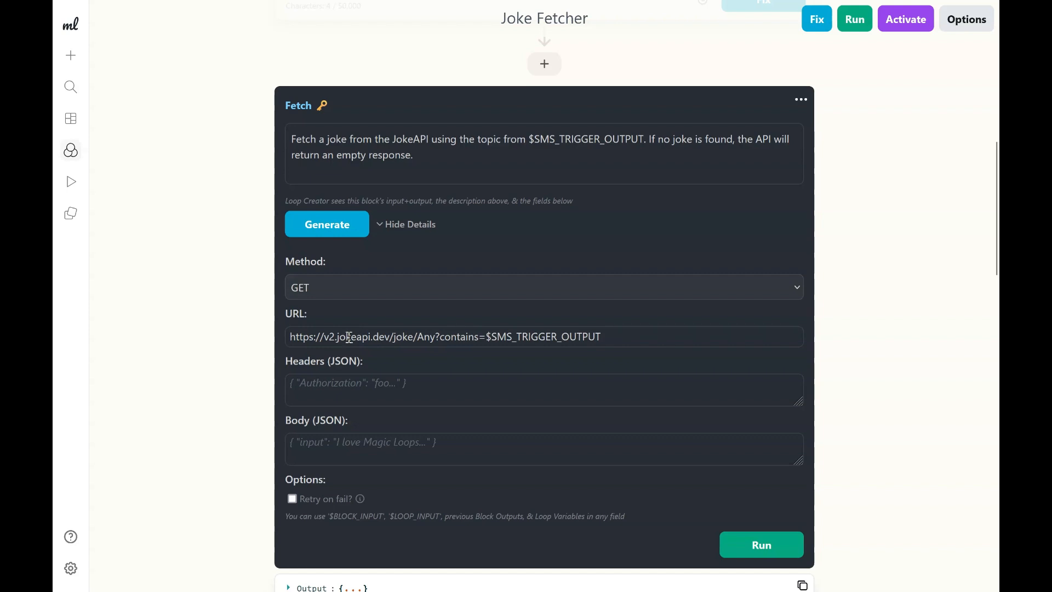
pyautogui.moveTo(289, 336); pyautogui.dragTo(390, 337)
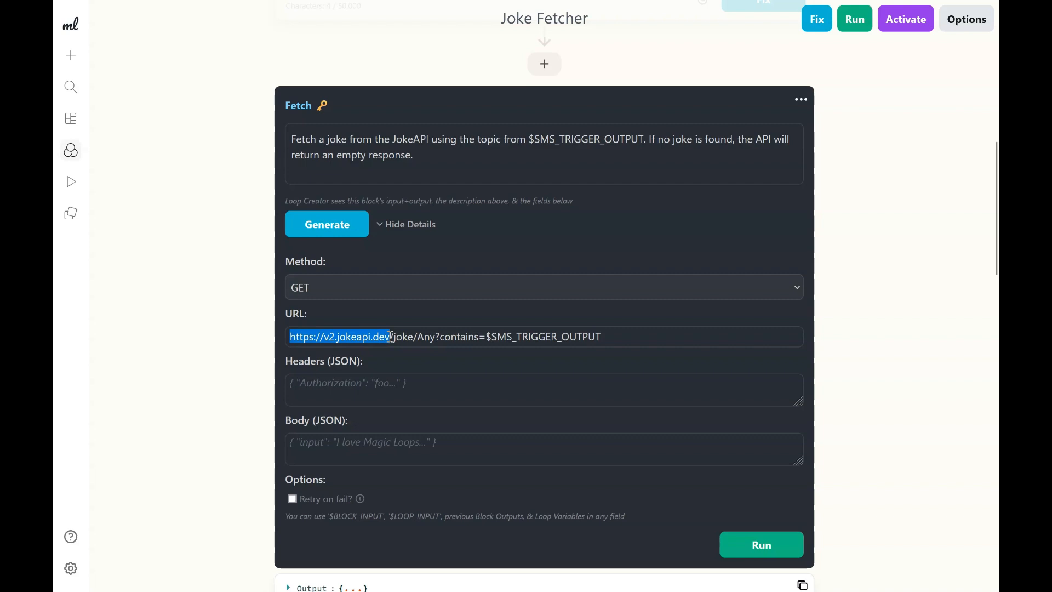
pyautogui.click(373, 337)
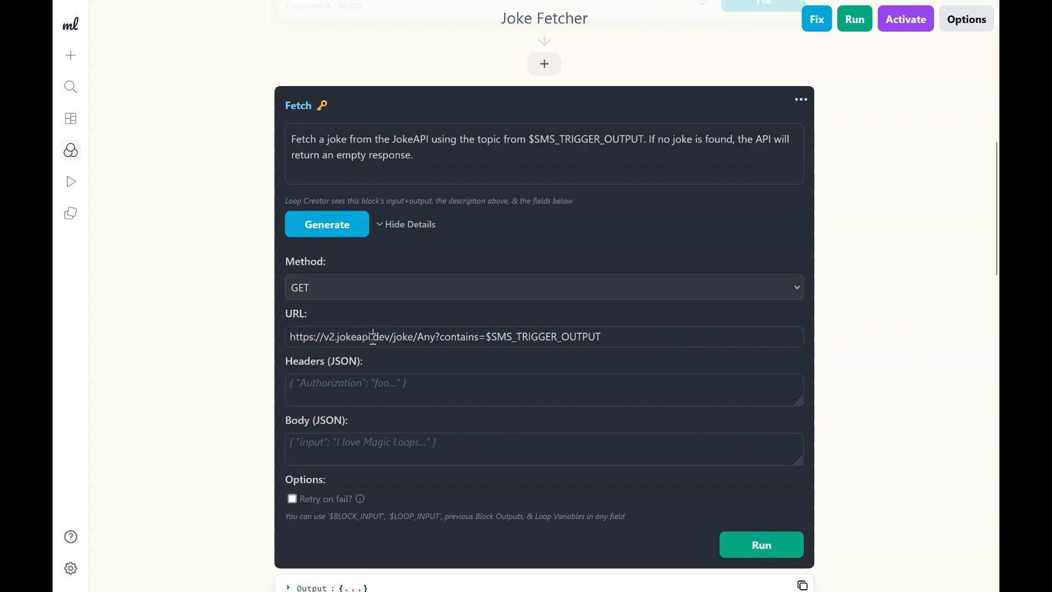
pyautogui.doubleClick(381, 336)
pyautogui.click(381, 339)
pyautogui.doubleClick(381, 338)
pyautogui.moveTo(390, 337); pyautogui.dragTo(415, 339)
pyautogui.click(415, 338)
pyautogui.doubleClick(408, 338)
pyautogui.write('weather/c')
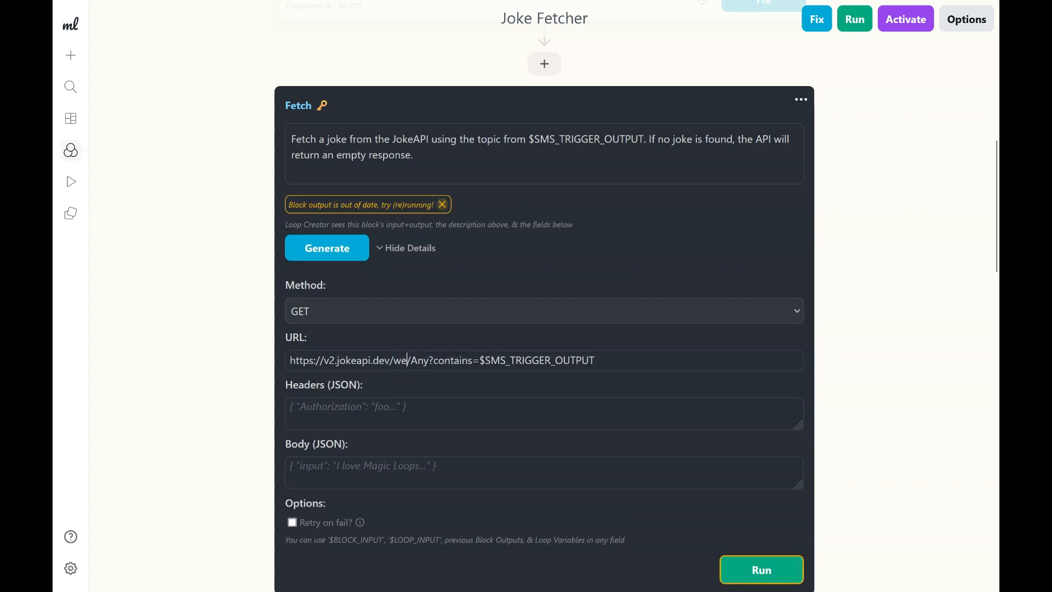
pyautogui.write('urrent')
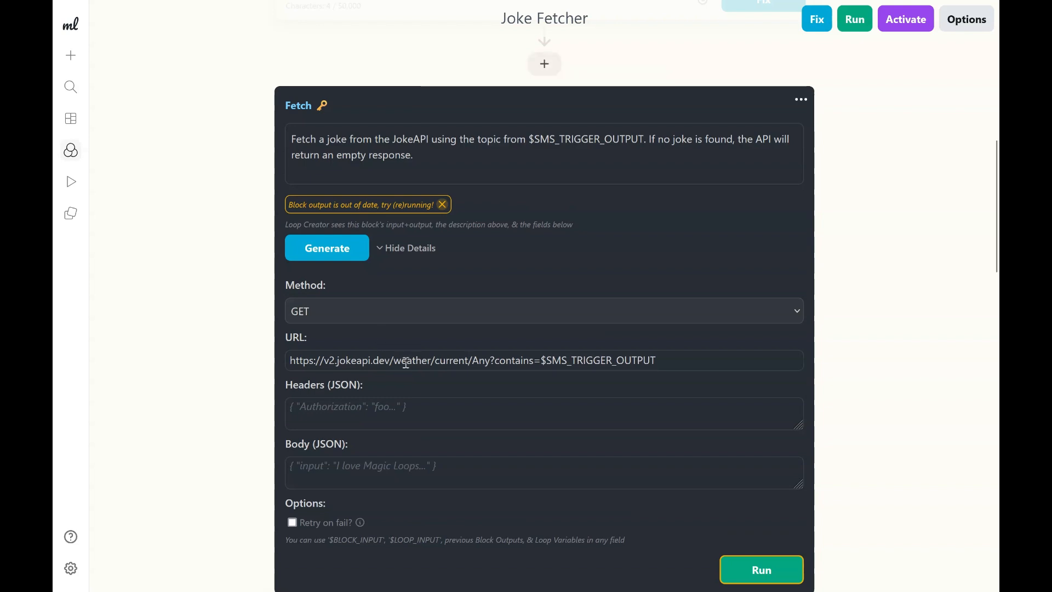
pyautogui.tripleClick(404, 362)
pyautogui.doubleClick(450, 361)
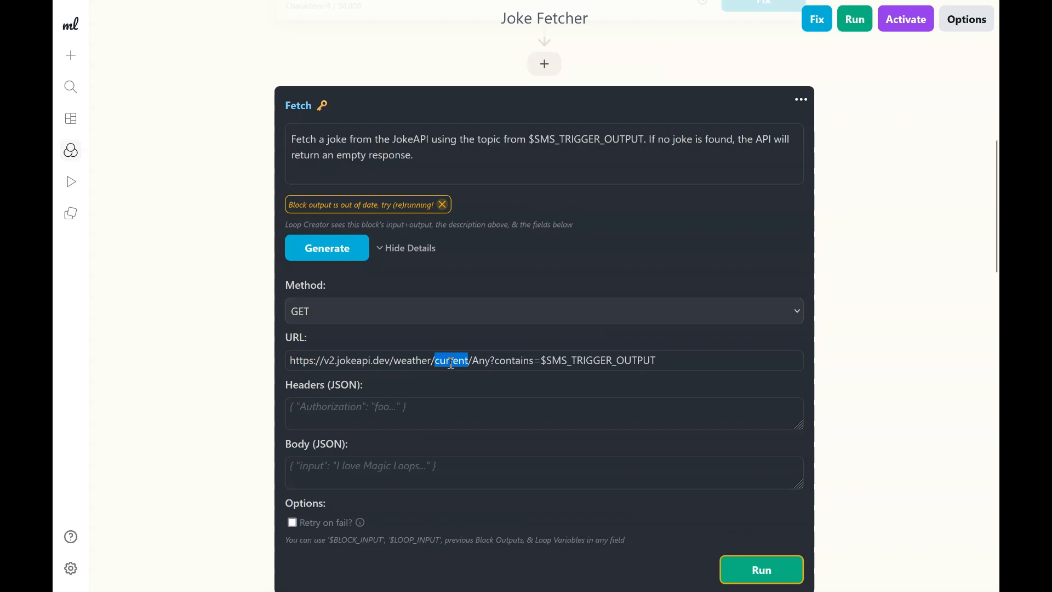
pyautogui.press('BackSpace')
pyautogui.write('weekly')
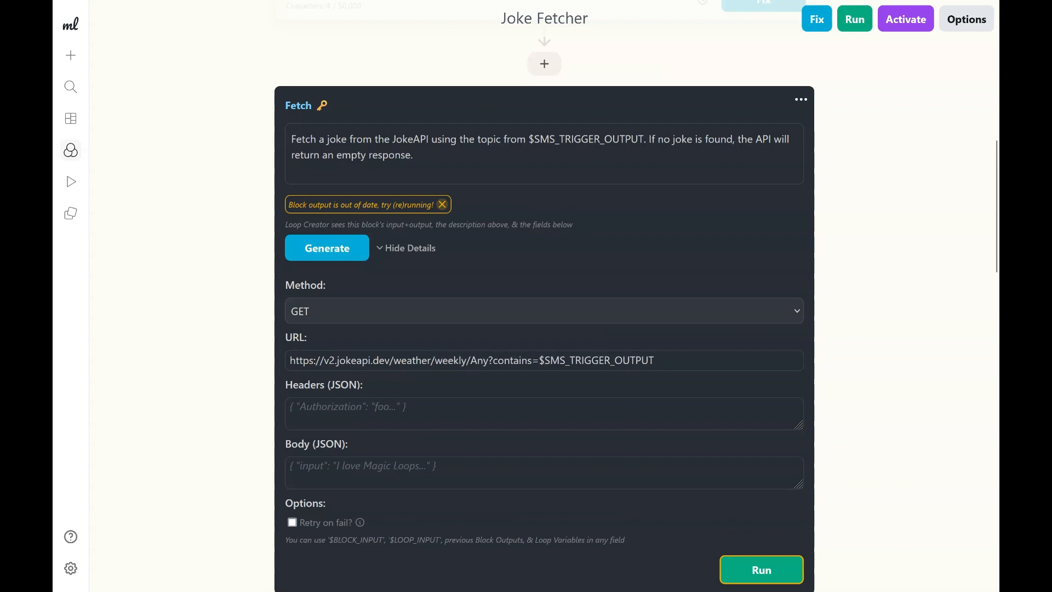
pyautogui.doubleClick(449, 360)
pyautogui.hotkey('ctrl', 'z')
pyautogui.hotkey('ctrl', 'z')
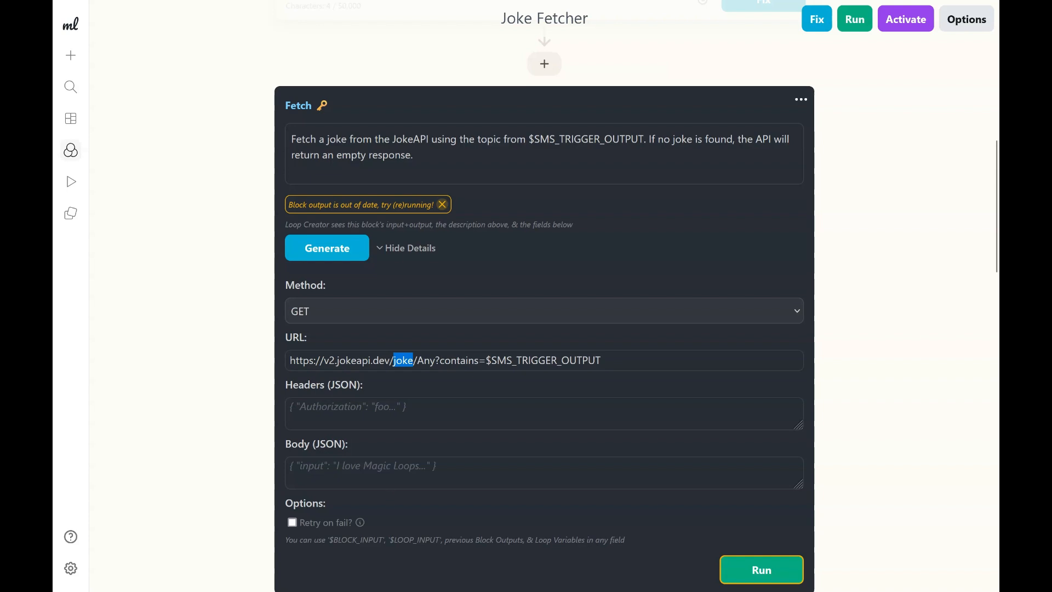
# Examine the URL's joke path, contains parameter and trigger variable again.
pyautogui.scroll(-1, 365, 561)
pyautogui.click(399, 321)
pyautogui.doubleClick(400, 321)
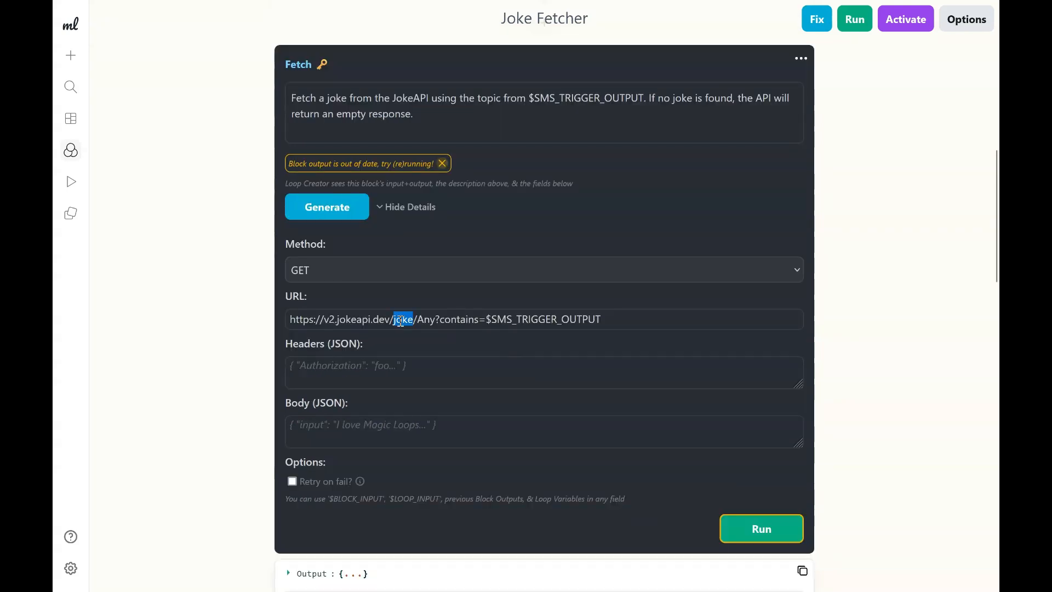
pyautogui.click(430, 321)
pyautogui.doubleClick(463, 321)
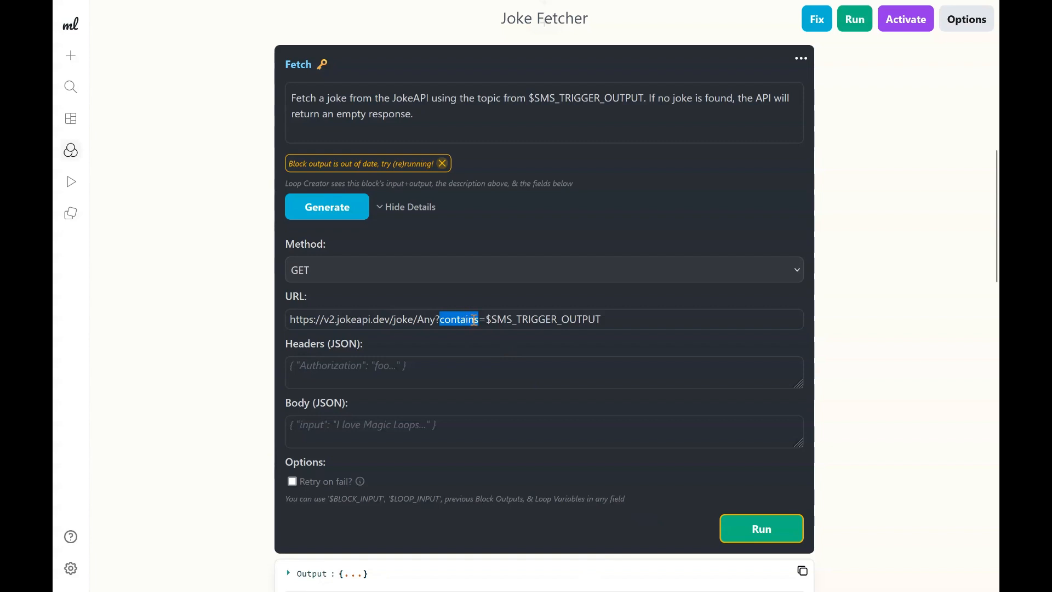
pyautogui.moveTo(476, 321); pyautogui.dragTo(486, 321)
pyautogui.hotkey('ctrl', 'z')
pyautogui.tripleClick(514, 321)
pyautogui.doubleClick(534, 322)
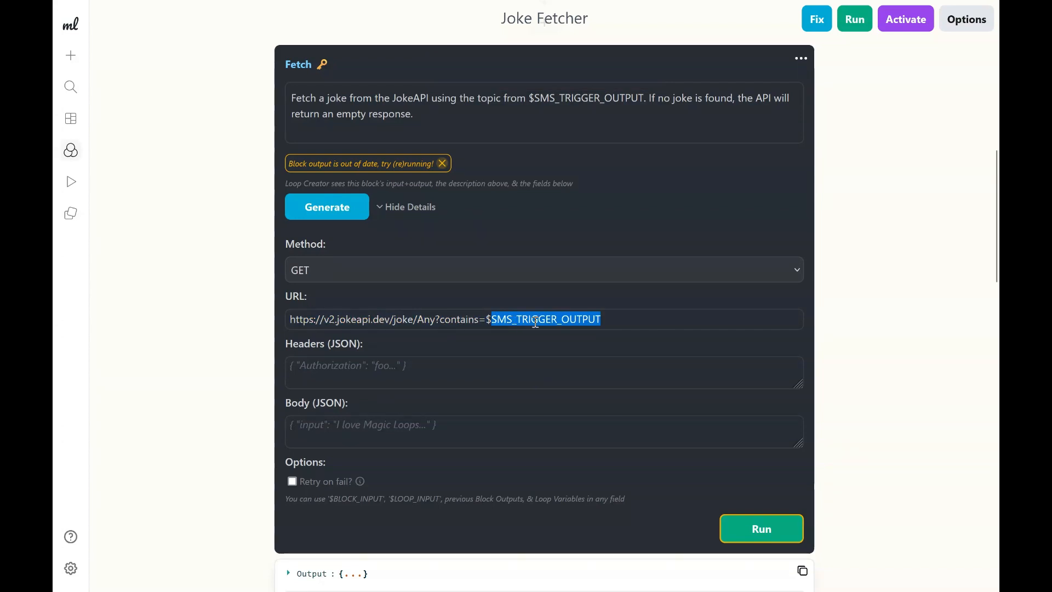
pyautogui.click(595, 321)
pyautogui.moveTo(601, 321); pyautogui.dragTo(491, 319)
pyautogui.click(487, 319)
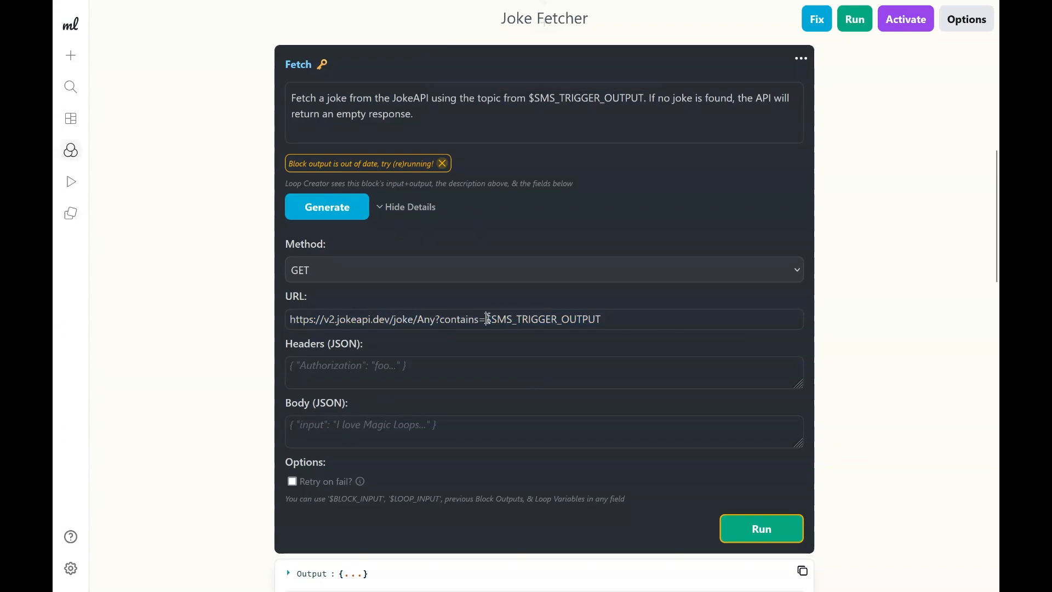
# Change the URL path to weather/weekly, removing /Any, and rename the contains parameter to city.
pyautogui.doubleClick(403, 319)
pyautogui.write('weather/weekly')
pyautogui.press('Delete')
pyautogui.press('Delete')
pyautogui.press('Delete')
pyautogui.press('Delete')
pyautogui.doubleClick(494, 320)
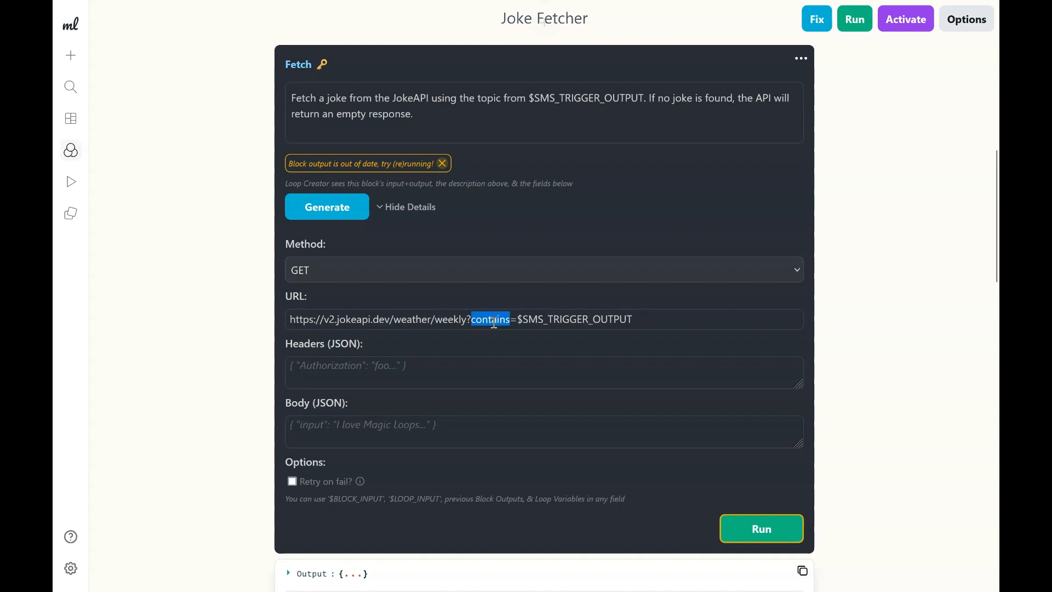
pyautogui.write('city')
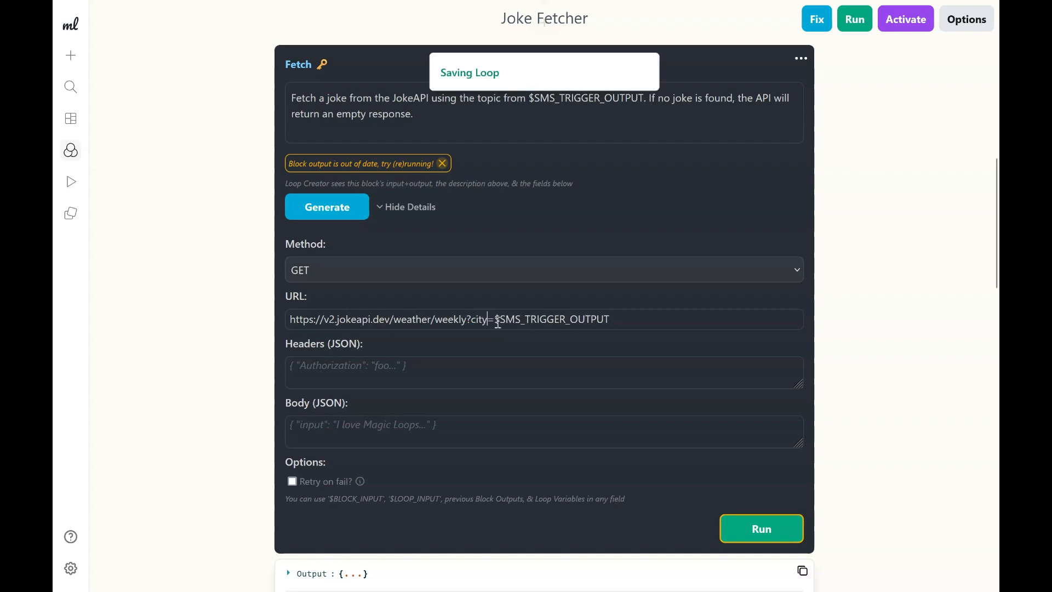
# Replace the city value with sanfrancisco and append &units=metric to the URL.
pyautogui.moveTo(496, 319); pyautogui.dragTo(629, 319)
pyautogui.press('BackSpace')
pyautogui.write('belgiu')
pyautogui.press('BackSpace')
pyautogui.press('BackSpace')
pyautogui.press('BackSpace')
pyautogui.press('BackSpace')
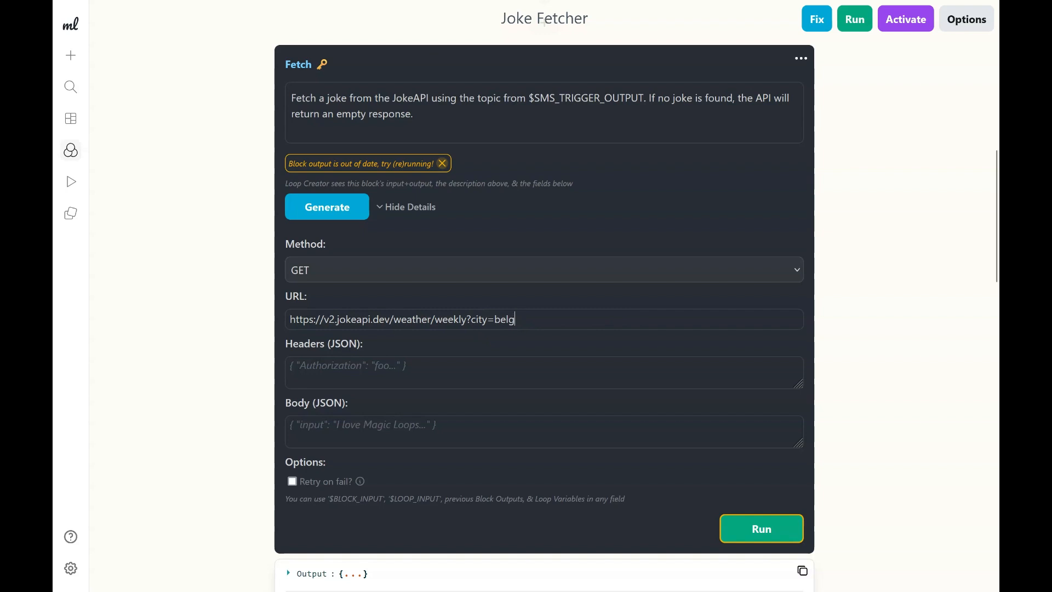
pyautogui.press('BackSpace')
pyautogui.press('BackSpace')
pyautogui.write('sanfrancisco')
pyautogui.write('&units=metric')
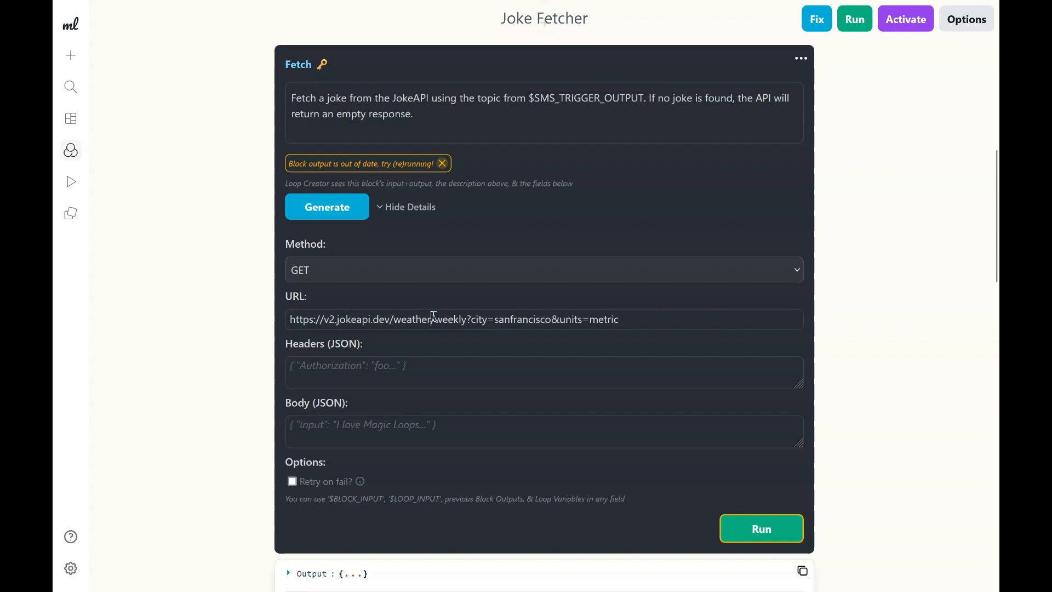
# Examine the edited URL's base address, weather path and weekly endpoint.
pyautogui.moveTo(289, 319); pyautogui.dragTo(646, 322)
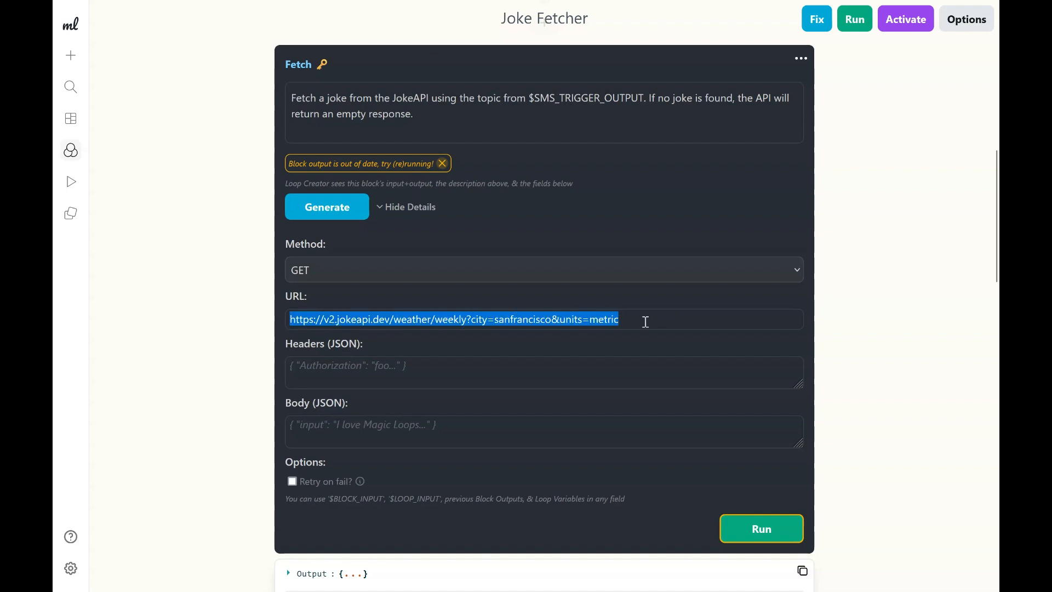
pyautogui.click(636, 320)
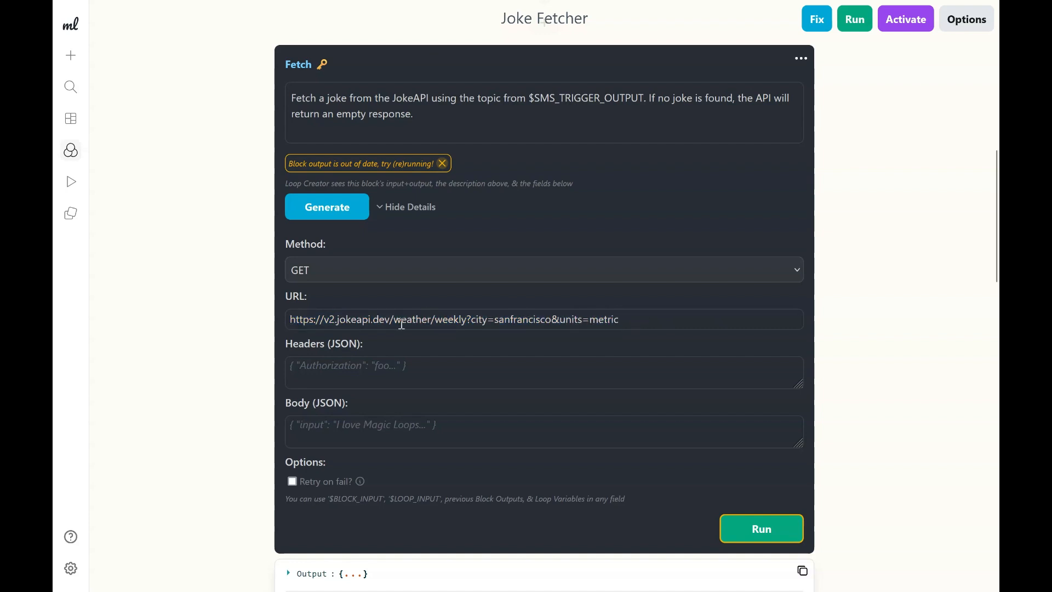
pyautogui.click(321, 321)
pyautogui.moveTo(291, 322); pyautogui.dragTo(394, 322)
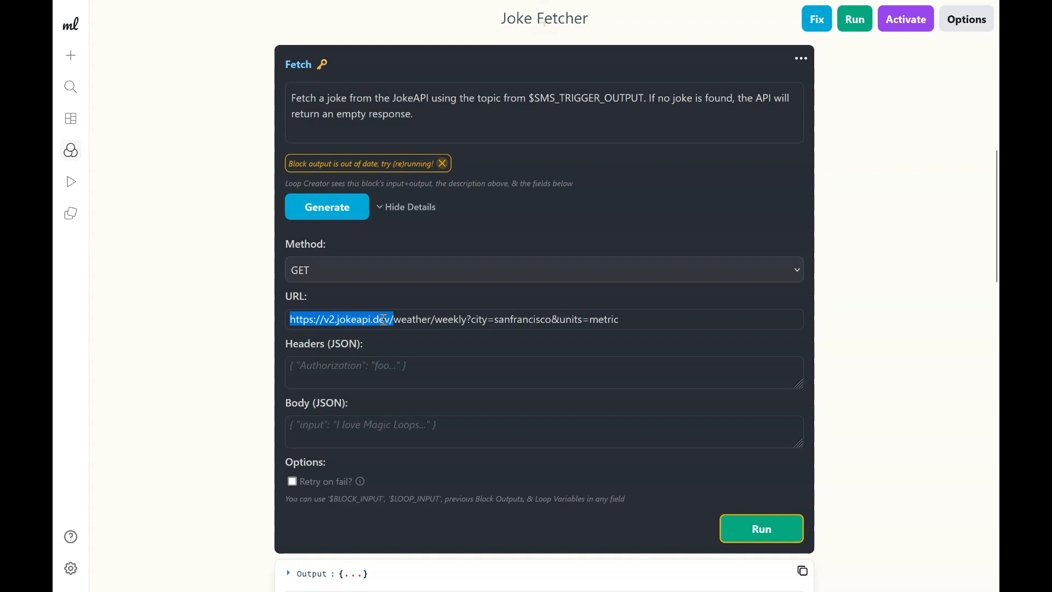
pyautogui.doubleClick(453, 319)
pyautogui.click(415, 319)
pyautogui.doubleClick(416, 319)
pyautogui.doubleClick(447, 322)
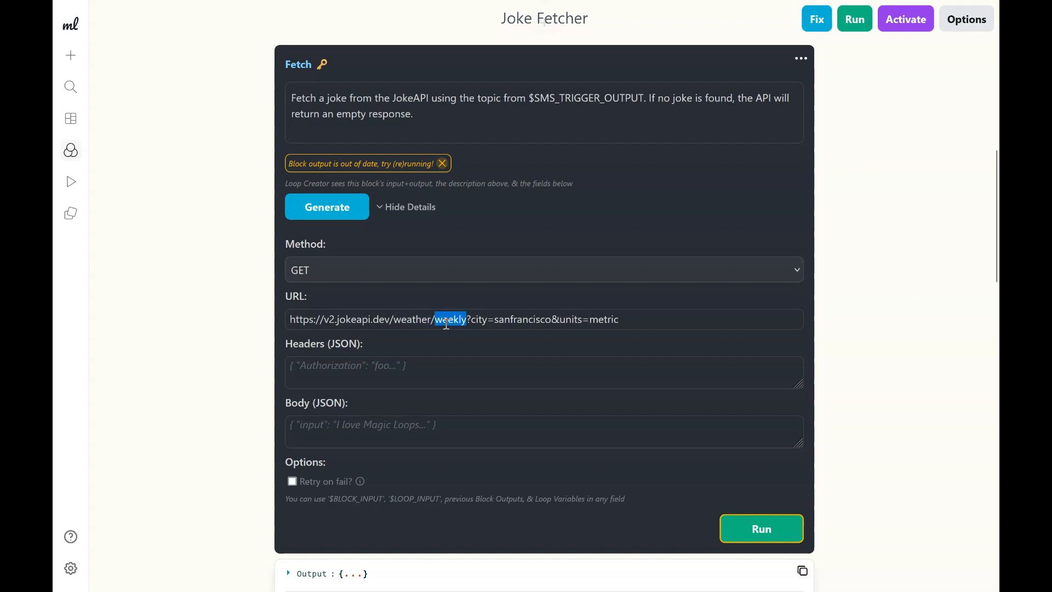
# Examine the edited URL's weekly endpoint, city parameter and sanfrancisco value.
pyautogui.click(476, 321)
pyautogui.doubleClick(471, 320)
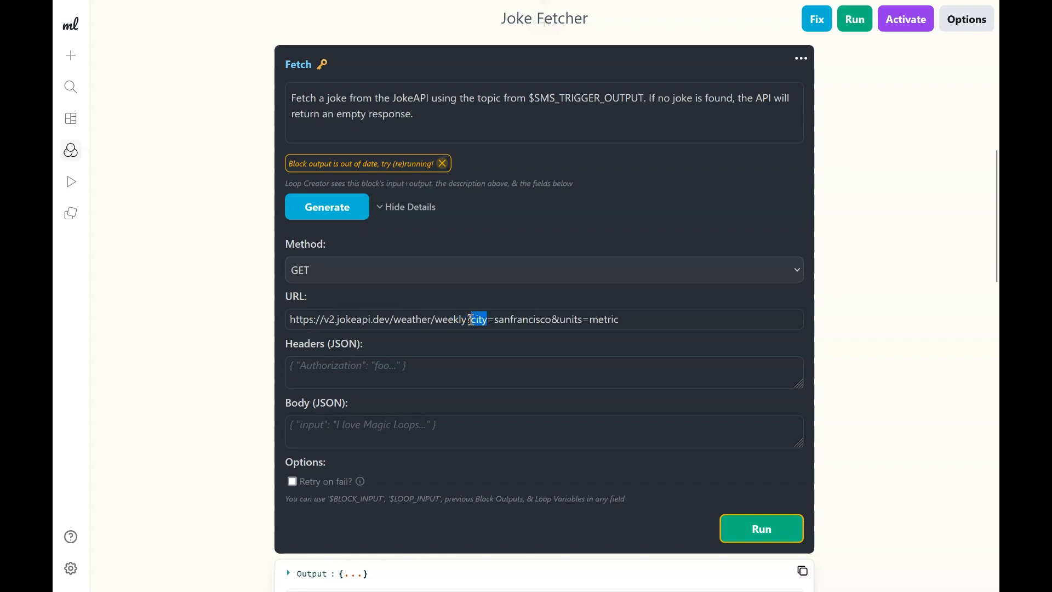
pyautogui.doubleClick(505, 318)
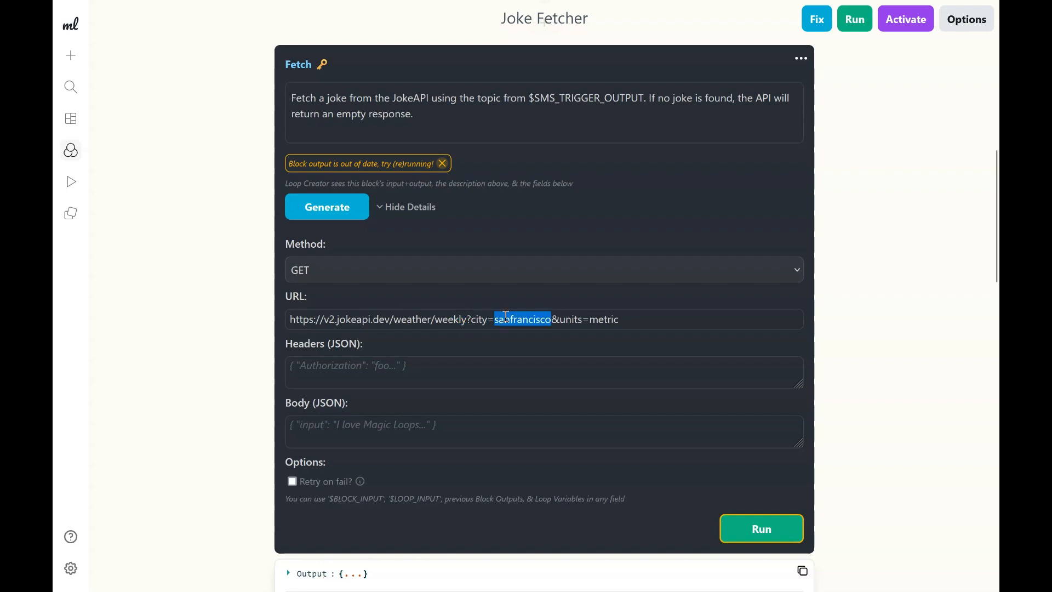
pyautogui.doubleClick(475, 319)
pyautogui.click(496, 319)
pyautogui.moveTo(291, 323); pyautogui.dragTo(636, 326)
pyautogui.click(643, 326)
pyautogui.tripleClick(641, 314)
pyautogui.click(636, 314)
pyautogui.doubleClick(638, 319)
pyautogui.tripleClick(638, 318)
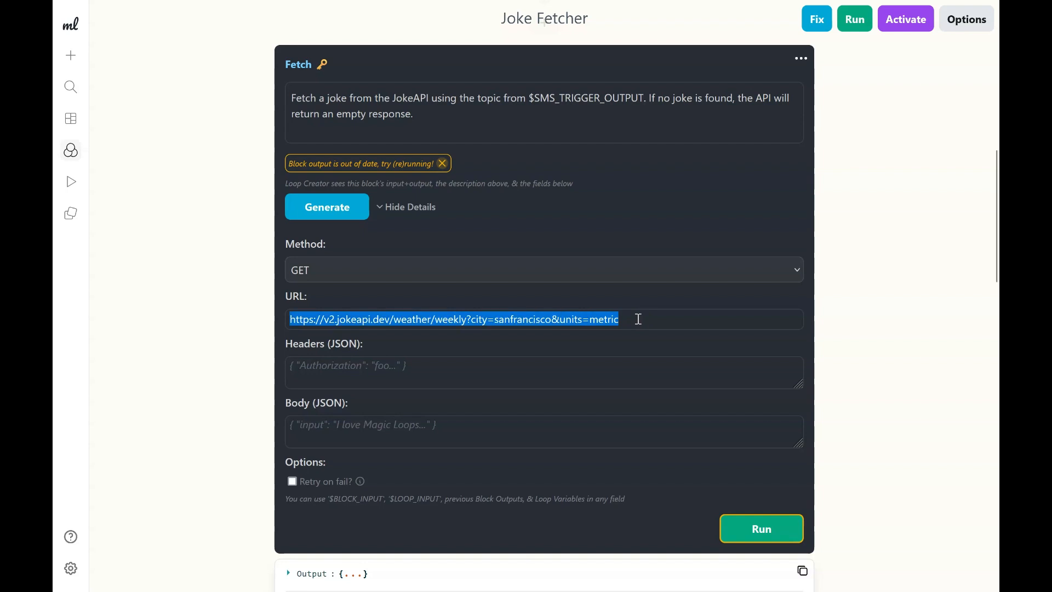
# Undo the URL edits to restore the original joke request with the contains parameter.
pyautogui.click(489, 318)
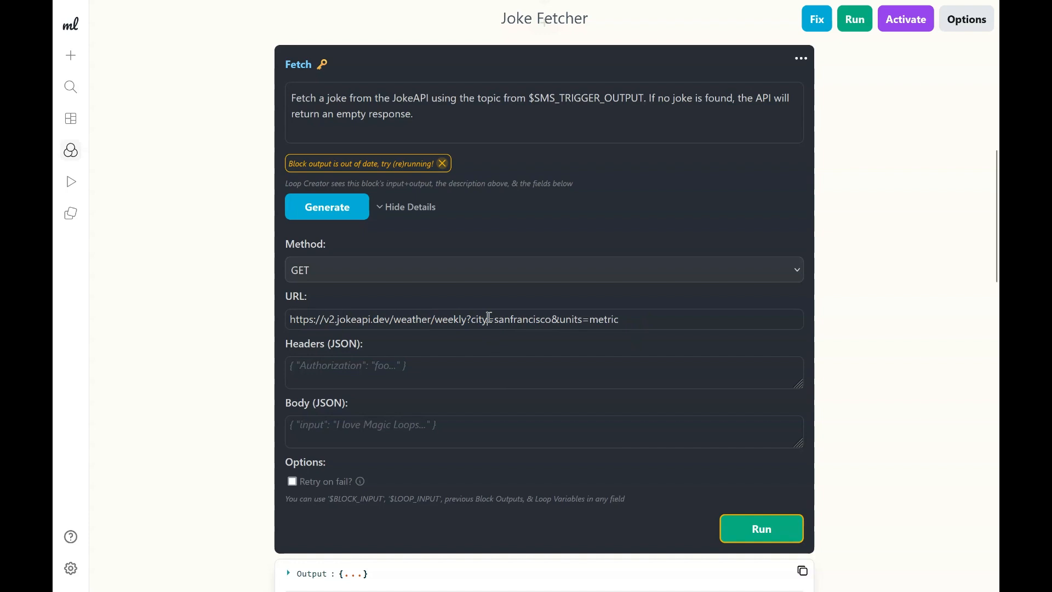
pyautogui.doubleClick(509, 318)
pyautogui.click(555, 312)
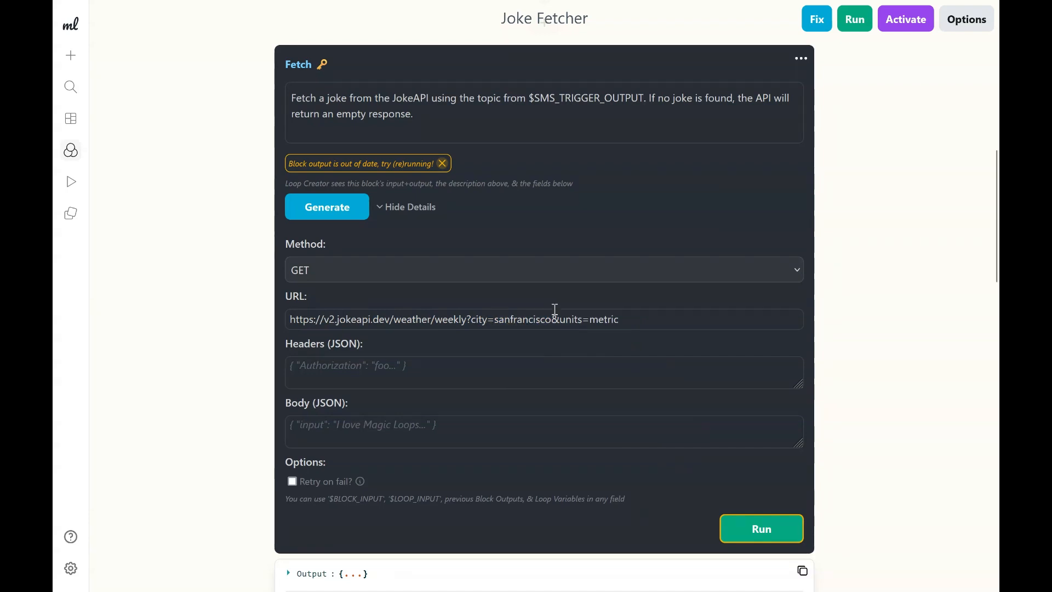
pyautogui.hotkey('ctrl', 'z')
pyautogui.hotkey('ctrl', 'z')
pyautogui.hotkey('ctrl', 'z')
pyautogui.hotkey('ctrl', 'z')
pyautogui.hotkey('ctrl', 'z')
pyautogui.hotkey('ctrl', 'z')
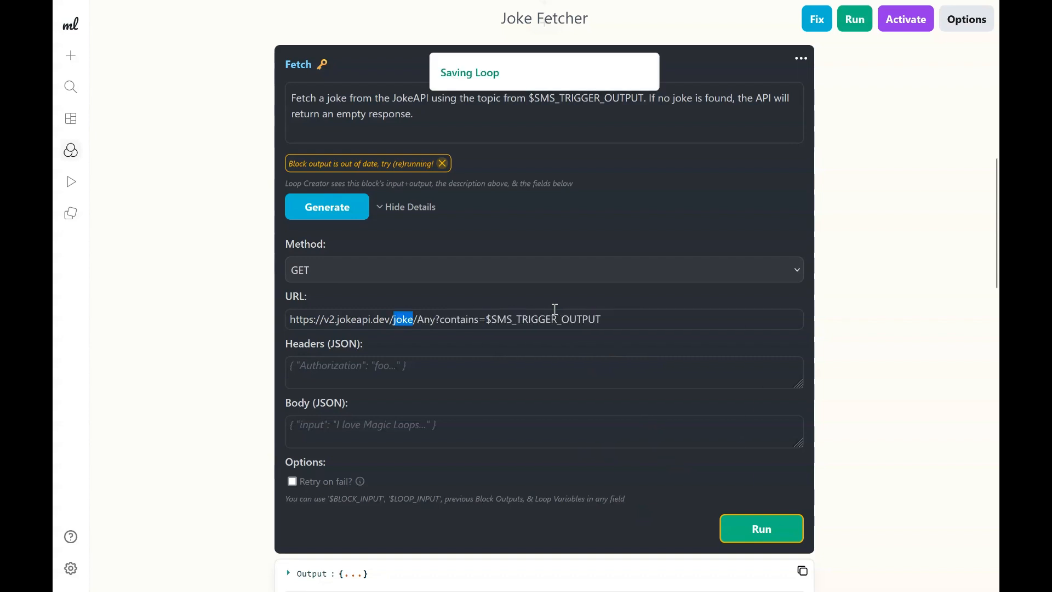
# Examine the URL's trigger variable and the text message trigger's output above the Fetch block.
pyautogui.click(423, 318)
pyautogui.moveTo(521, 319); pyautogui.dragTo(602, 319)
pyautogui.scroll(3, 605, 322)
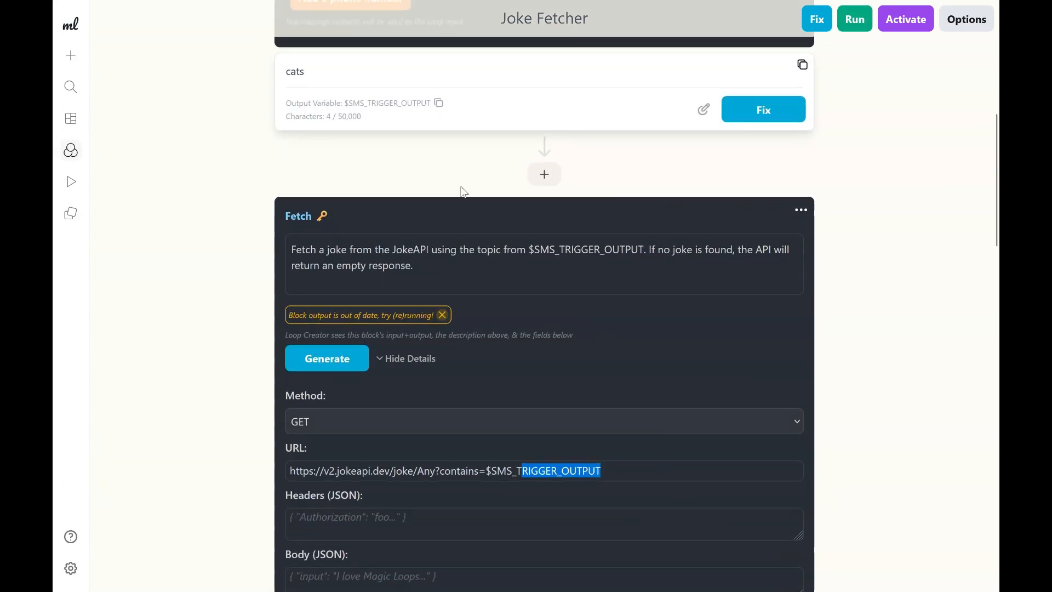
pyautogui.scroll(2, 463, 191)
pyautogui.doubleClick(297, 174)
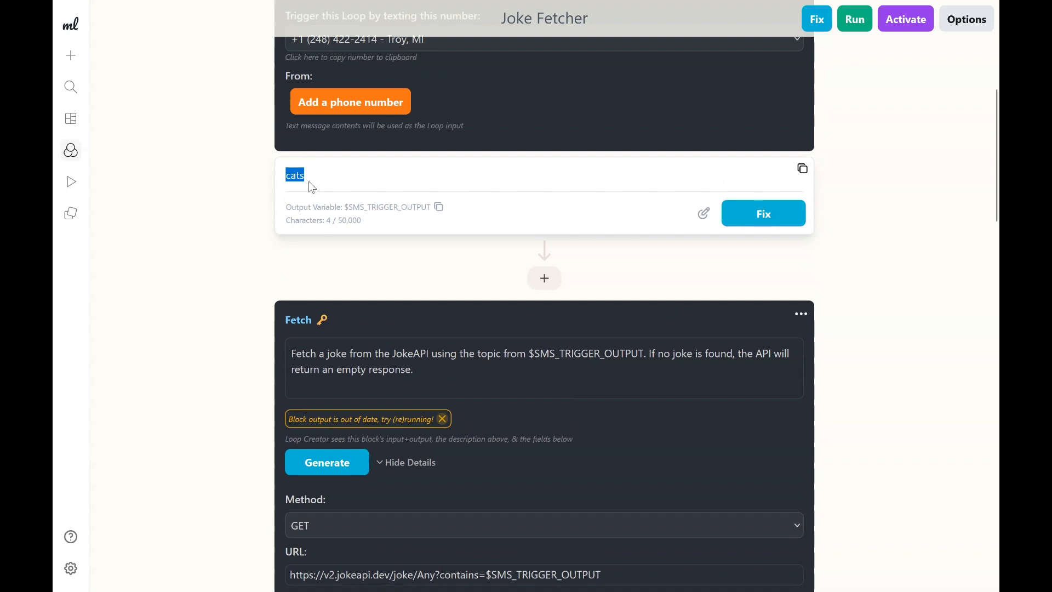
pyautogui.scroll(-3, 313, 187)
pyautogui.moveTo(493, 428); pyautogui.dragTo(678, 429)
pyautogui.scroll(-1, 679, 430)
pyautogui.click(580, 160)
pyautogui.scroll(-1, 487, 233)
pyautogui.scroll(3, 610, 200)
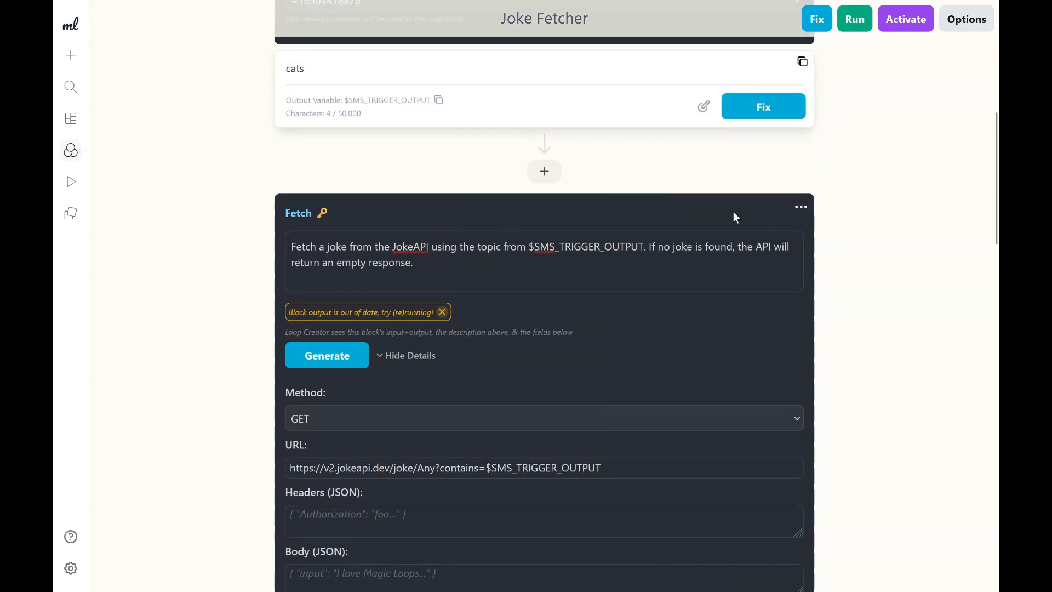
pyautogui.scroll(2, 733, 212)
# Run a test of the whole loop and expand the Fetch block's output.
pyautogui.click(853, 22)
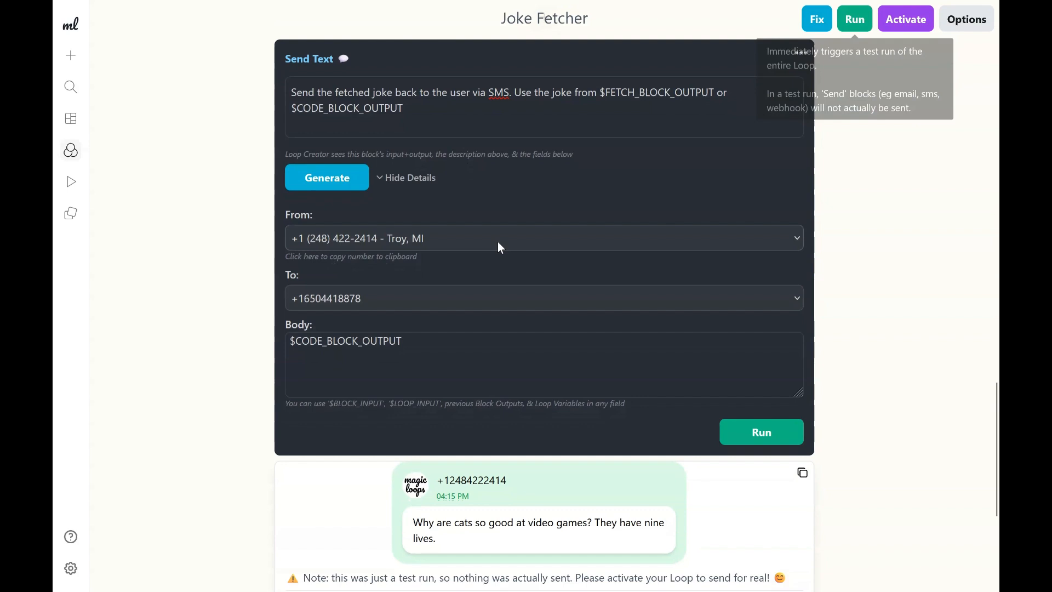
pyautogui.scroll(10, 498, 241)
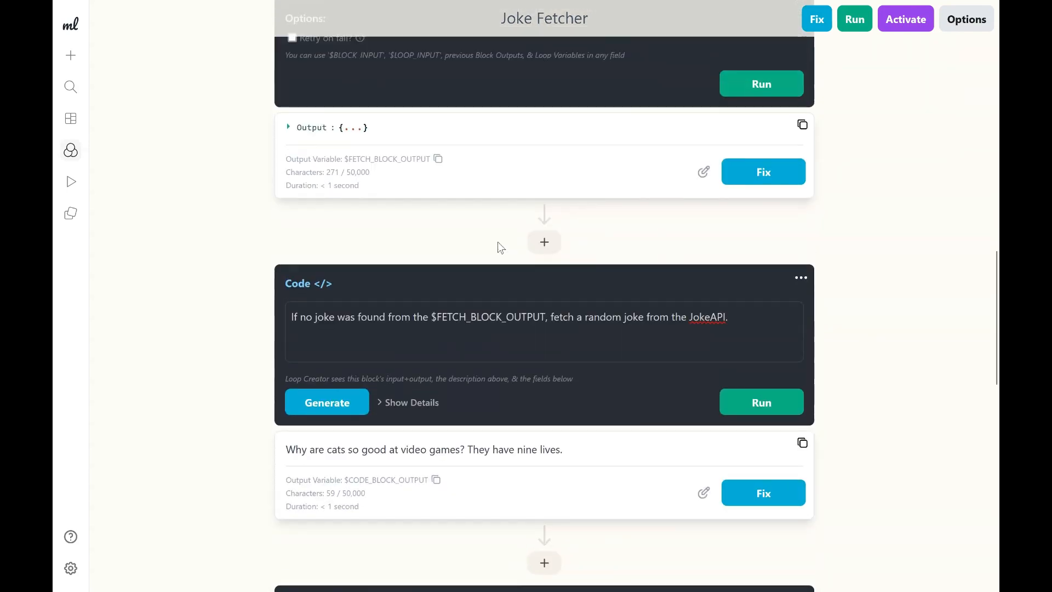
pyautogui.scroll(10, 497, 241)
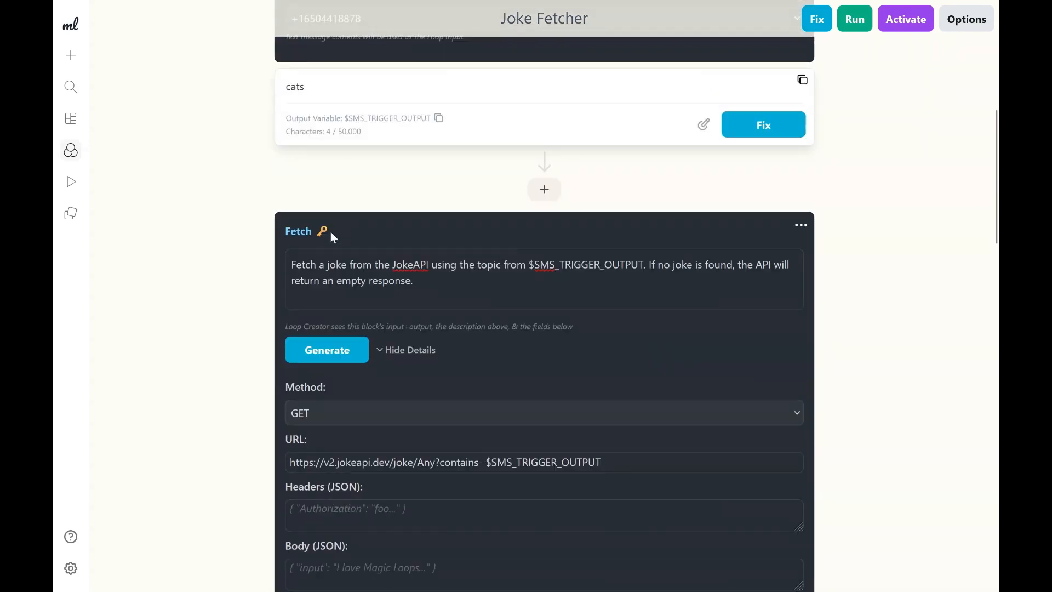
pyautogui.scroll(-6, 415, 248)
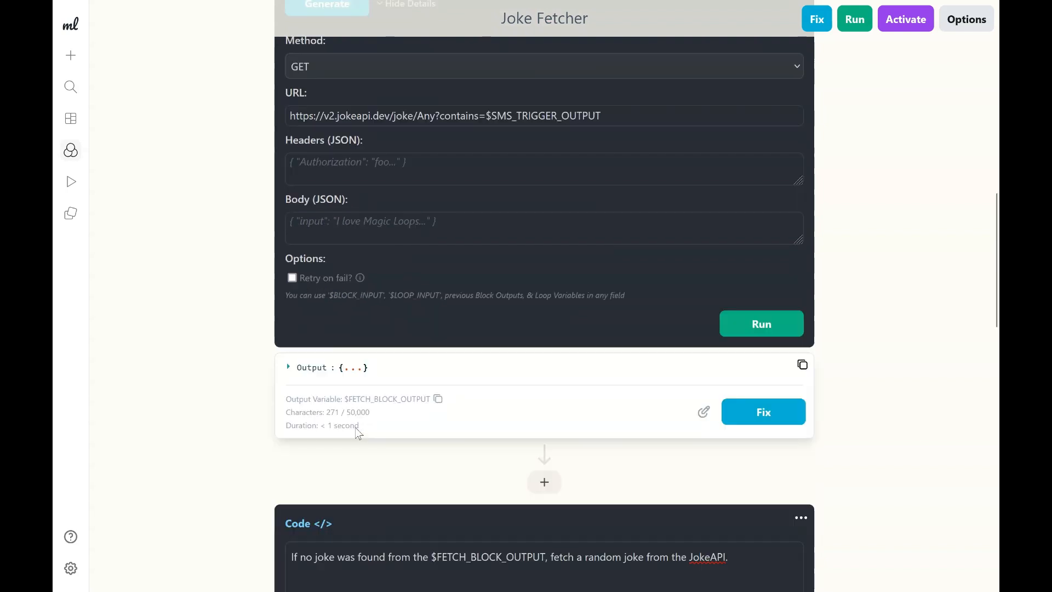
pyautogui.click(313, 374)
pyautogui.scroll(-1, 455, 450)
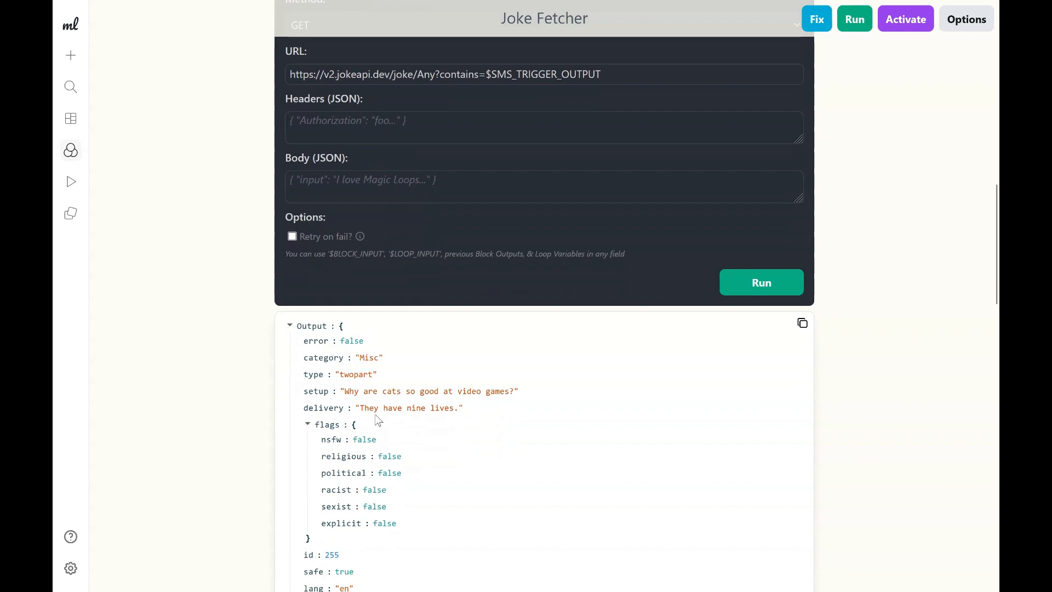
pyautogui.scroll(-1, 378, 420)
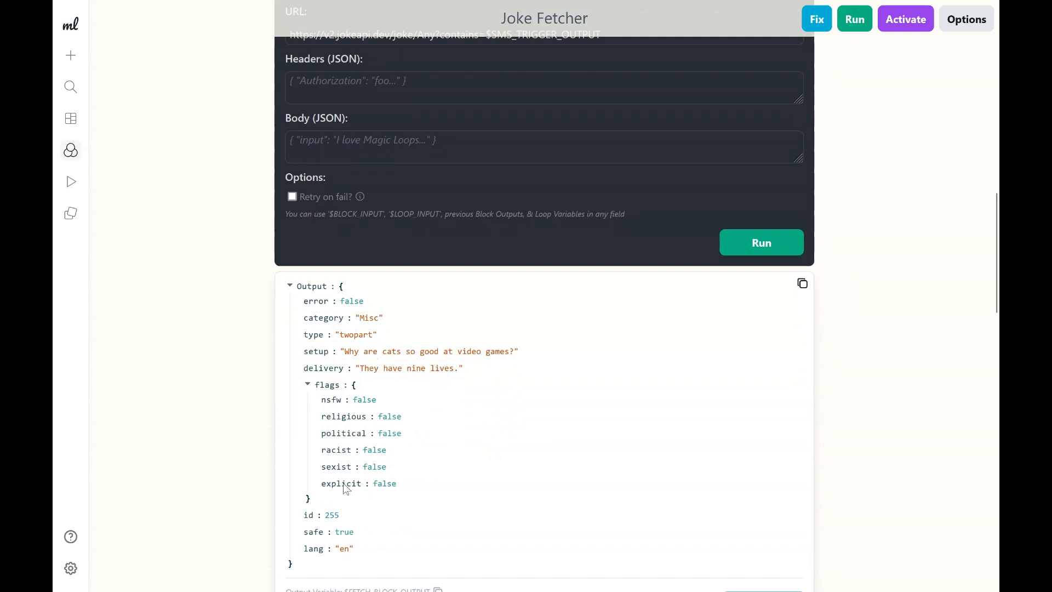
pyautogui.click(340, 287)
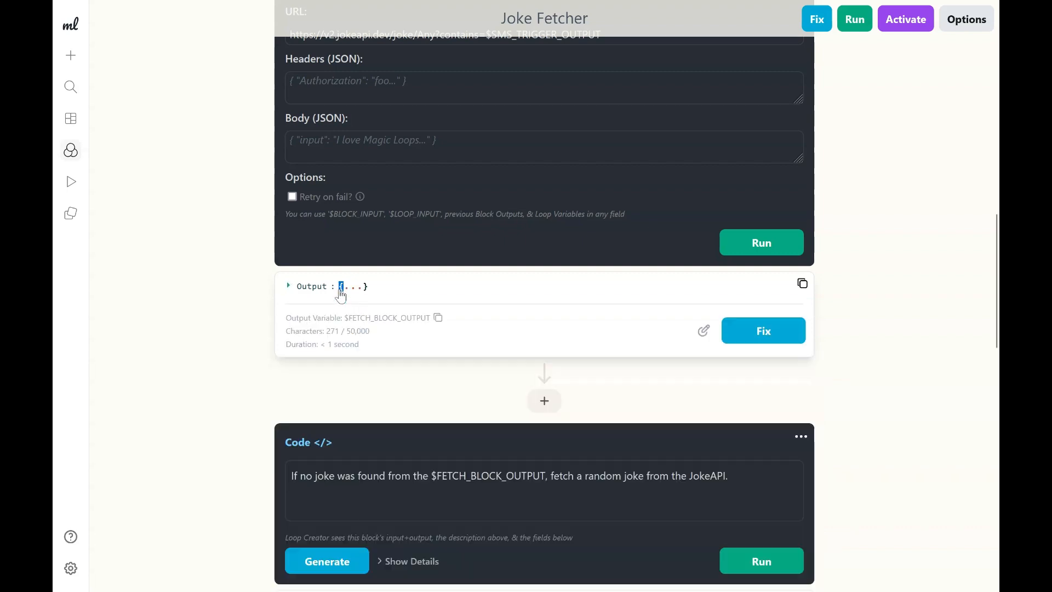
pyautogui.click(342, 286)
pyautogui.scroll(-1, 336, 383)
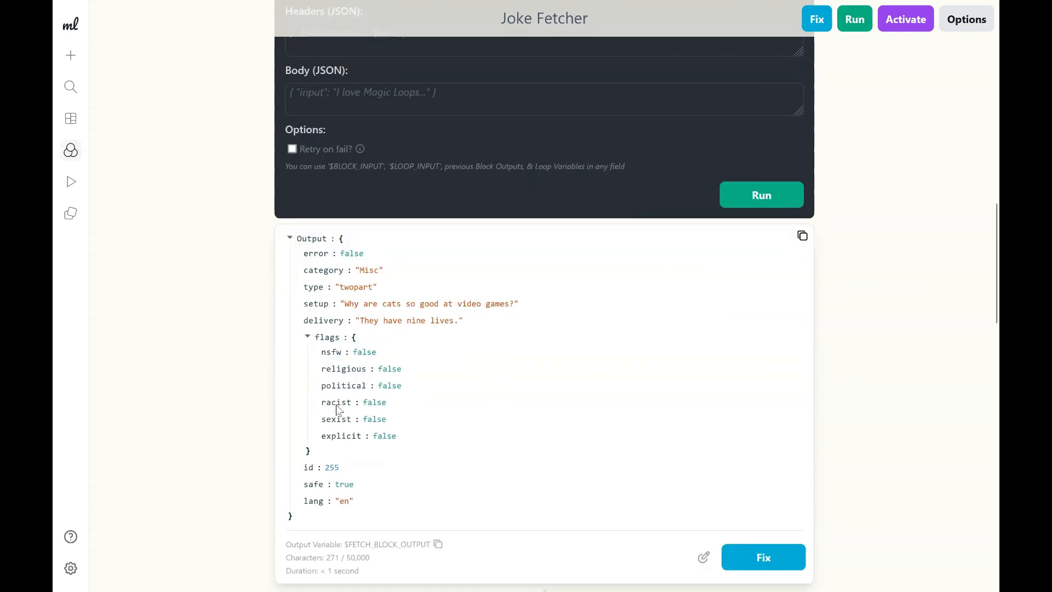
# Examine the fields of the Fetch block's JSON output.
pyautogui.doubleClick(290, 516)
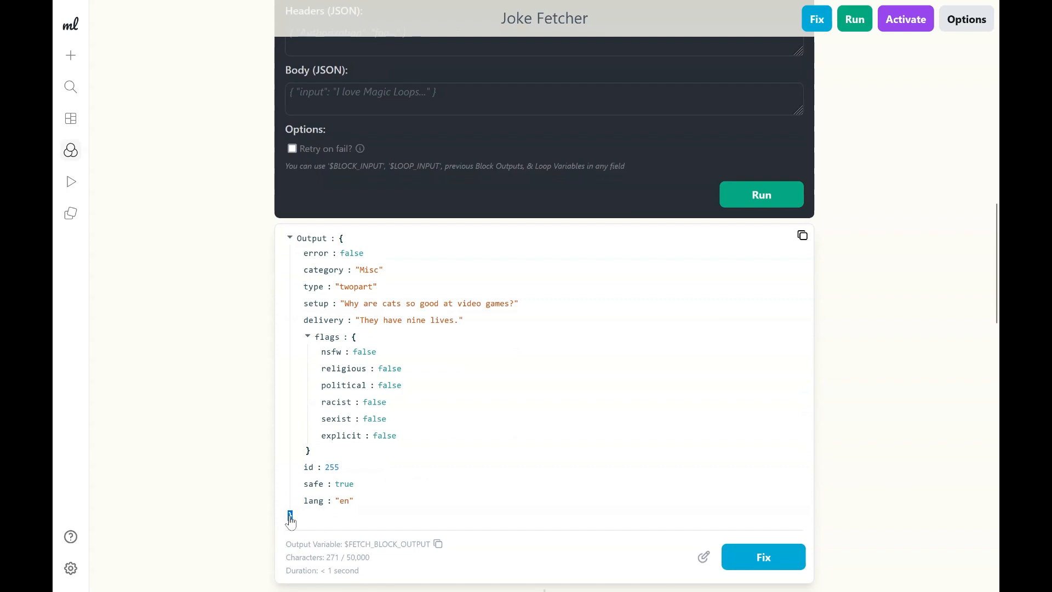
pyautogui.click(311, 522)
pyautogui.moveTo(314, 277); pyautogui.dragTo(369, 271)
pyautogui.doubleClick(313, 286)
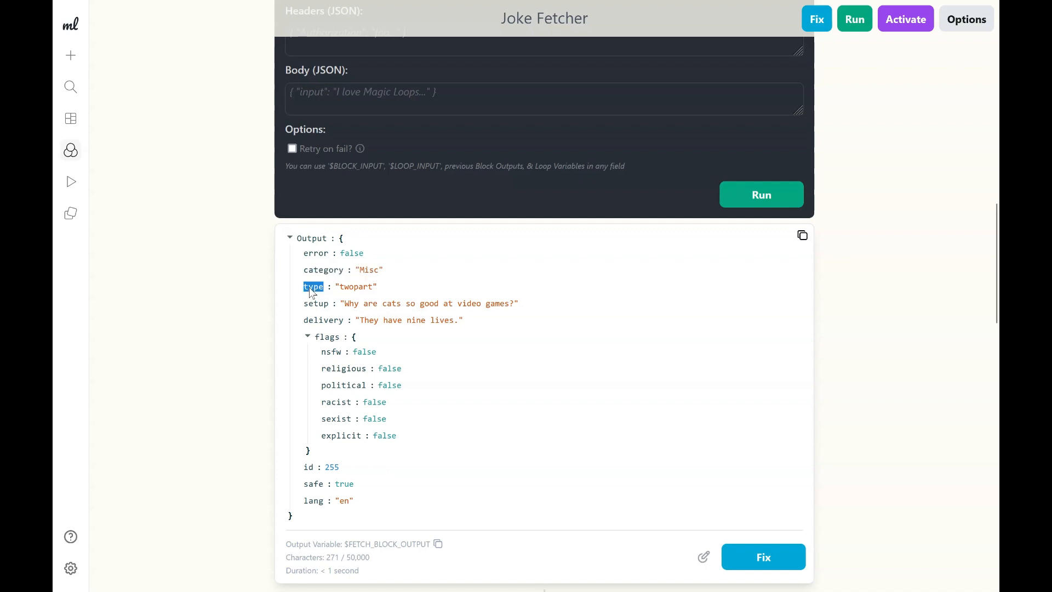
pyautogui.doubleClick(354, 289)
pyautogui.click(343, 273)
pyautogui.doubleClick(322, 274)
pyautogui.click(324, 278)
pyautogui.doubleClick(372, 273)
pyautogui.doubleClick(379, 272)
pyautogui.click(326, 257)
pyautogui.scroll(-1, 333, 356)
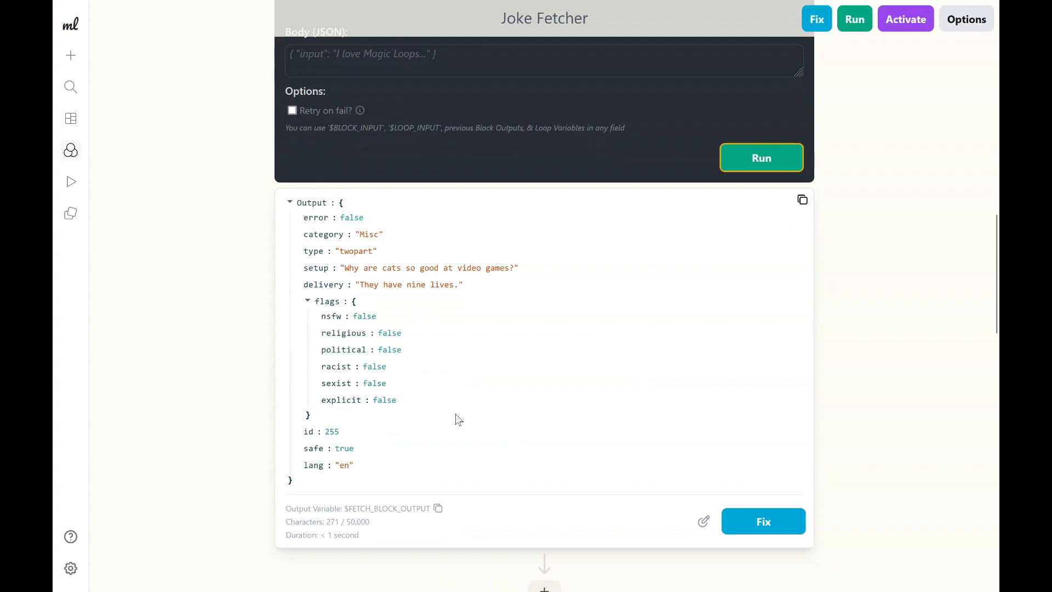
pyautogui.scroll(3, 459, 419)
pyautogui.scroll(4, 458, 420)
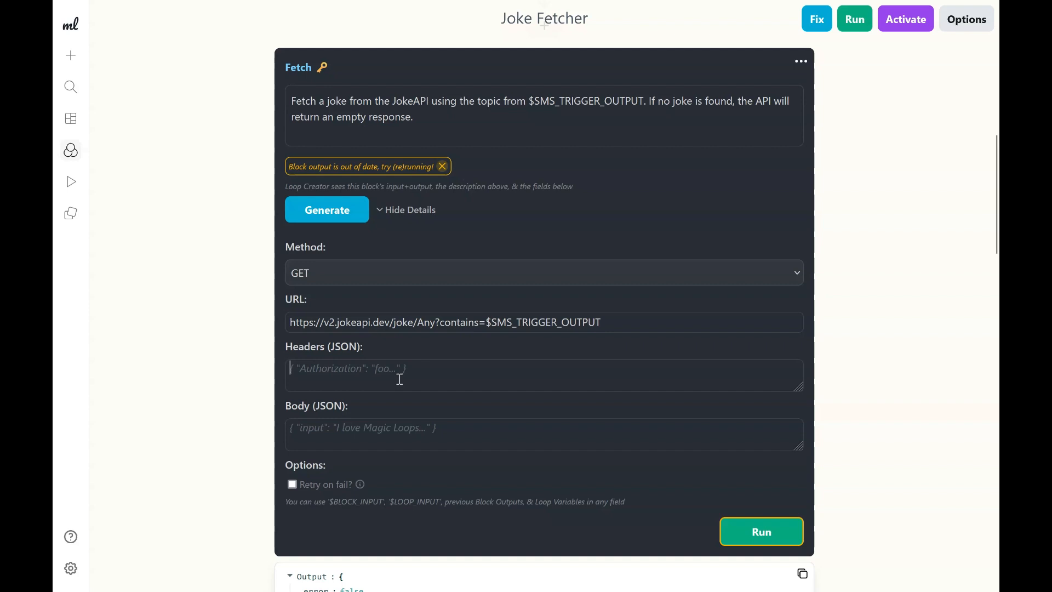
pyautogui.scroll(-1, 403, 375)
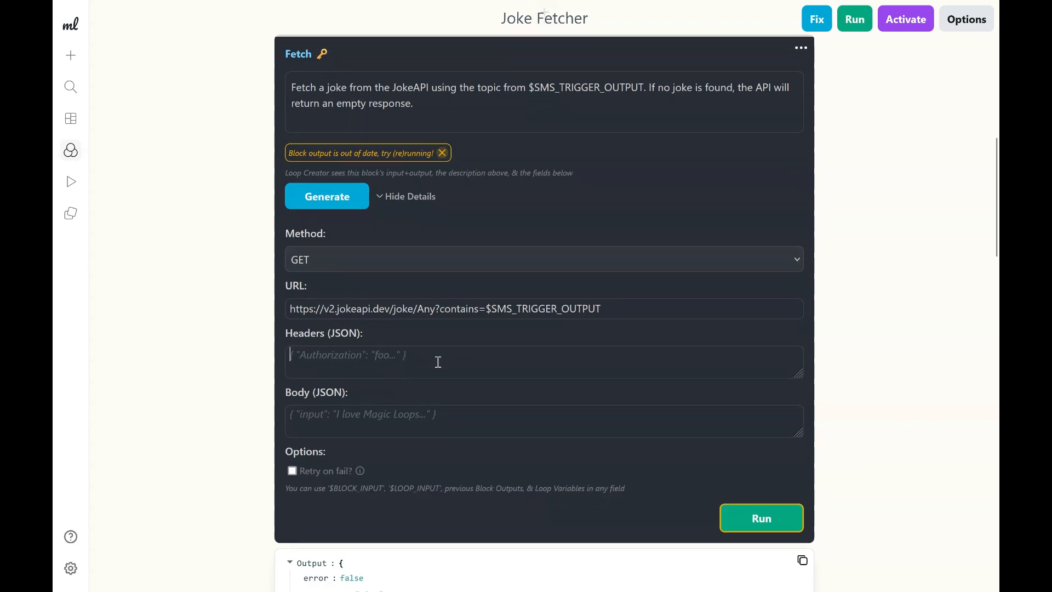
pyautogui.scroll(1, 638, 521)
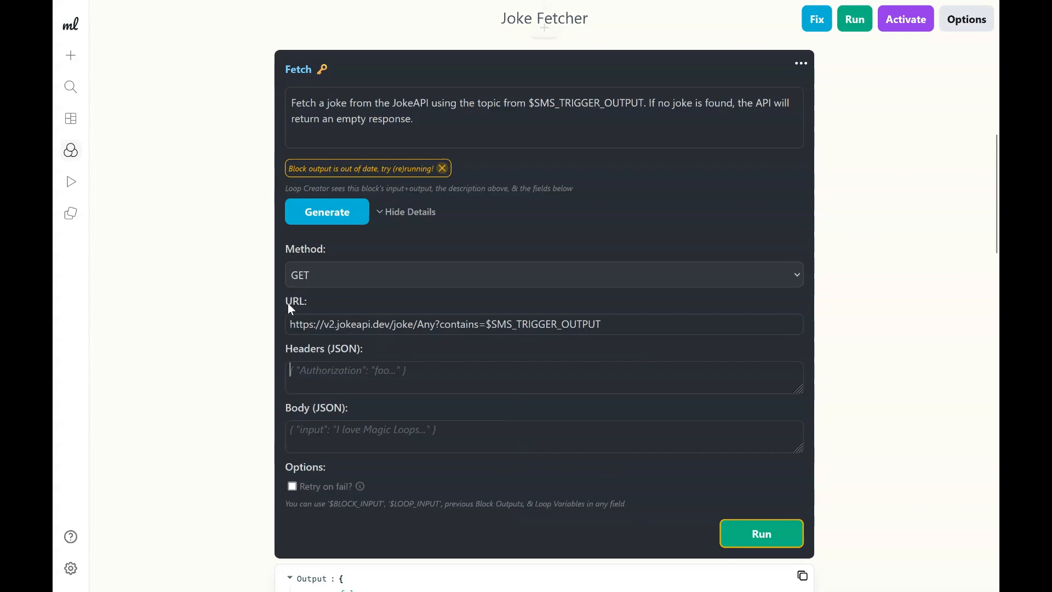
# Examine the URL's base address, joke path and contains parameter with the trigger variable.
pyautogui.tripleClick(296, 321)
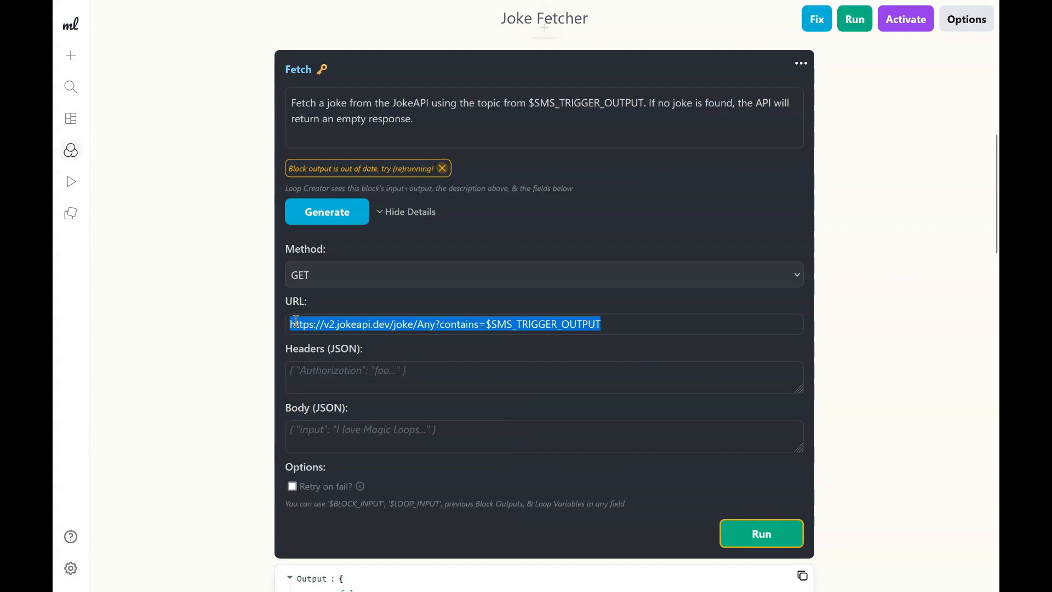
pyautogui.moveTo(296, 322); pyautogui.dragTo(387, 328)
pyautogui.click(382, 327)
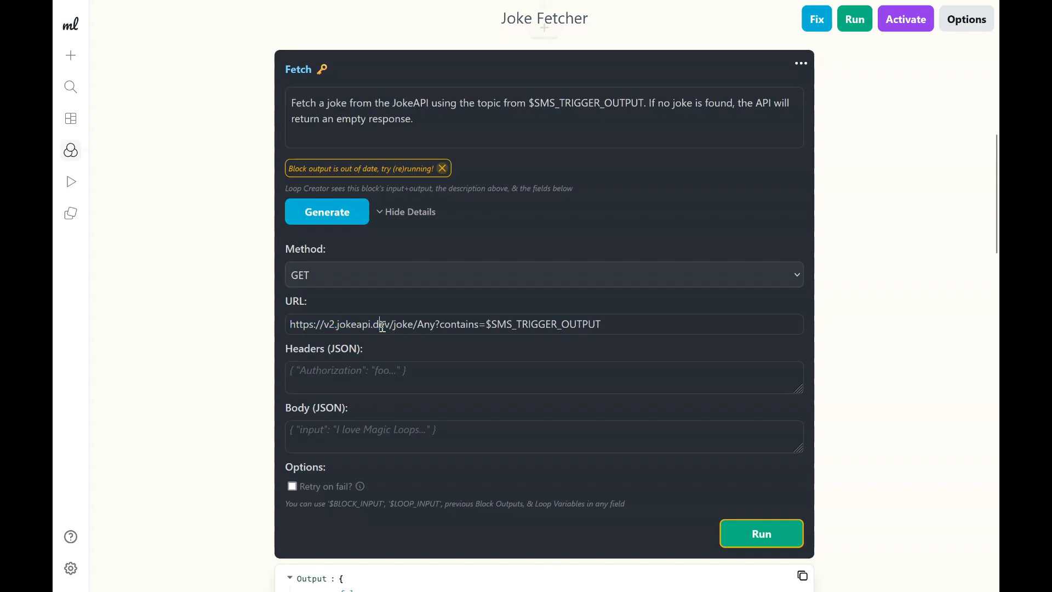
pyautogui.doubleClick(383, 327)
pyautogui.doubleClick(405, 326)
pyautogui.doubleClick(355, 325)
pyautogui.moveTo(435, 326); pyautogui.dragTo(616, 329)
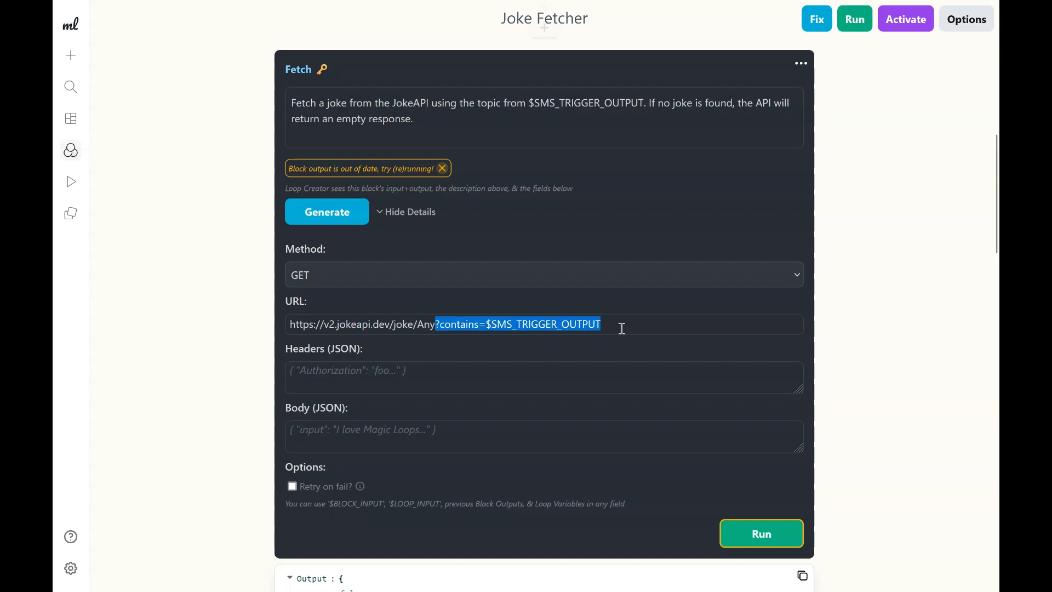
pyautogui.click(622, 328)
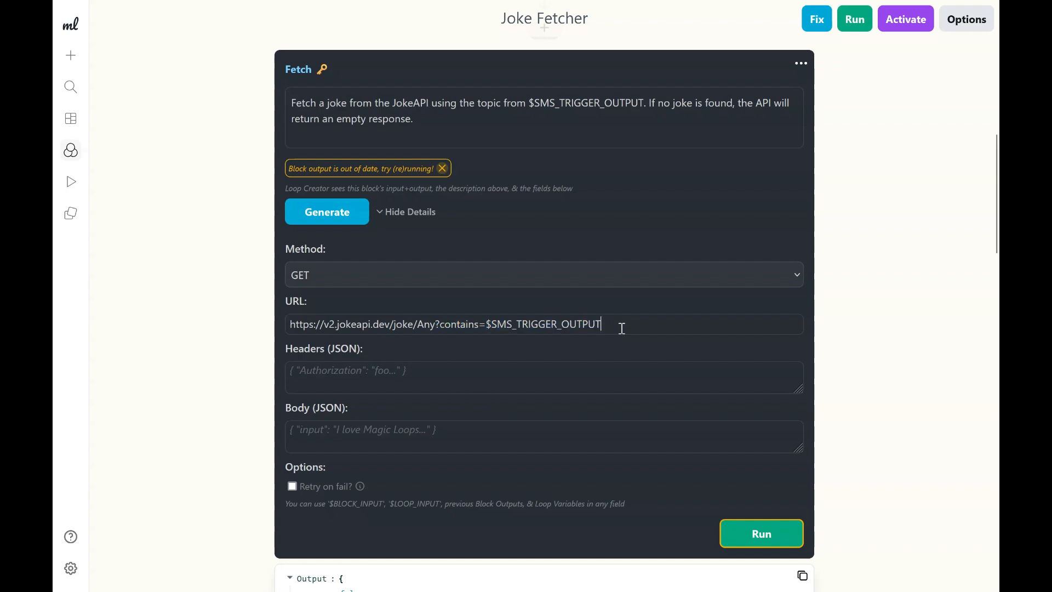
pyautogui.doubleClick(622, 328)
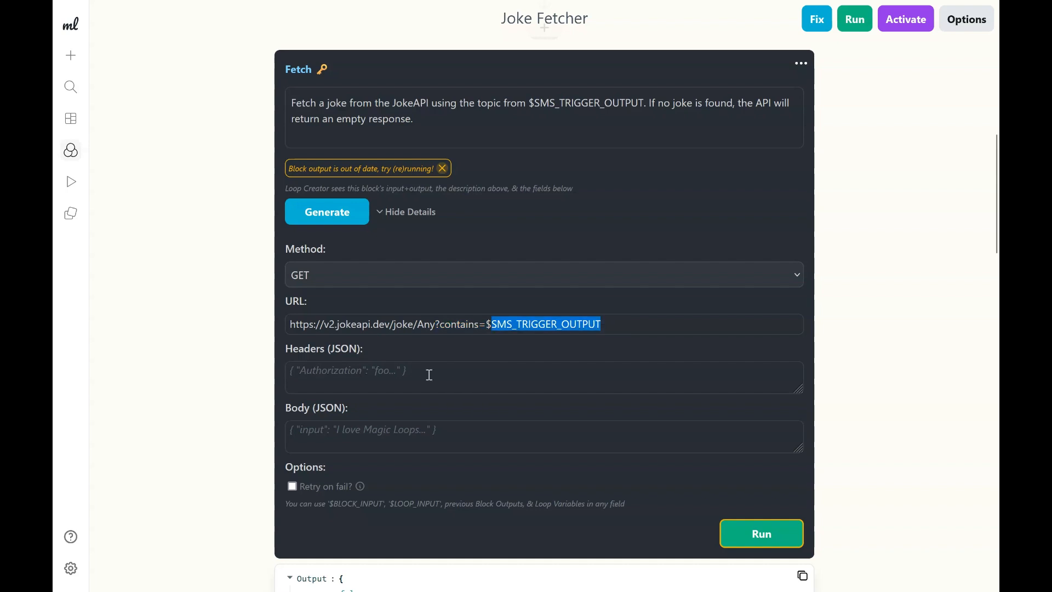
pyautogui.click(429, 374)
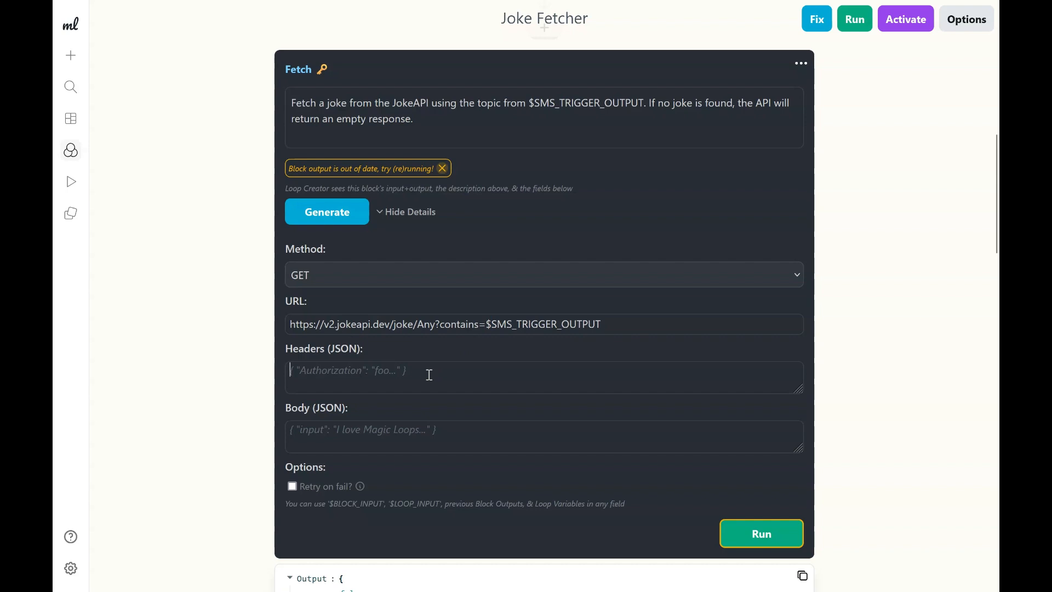
# Delete the Exit block that checks whether the Fetch output contains a joke.
pyautogui.scroll(-5, 429, 374)
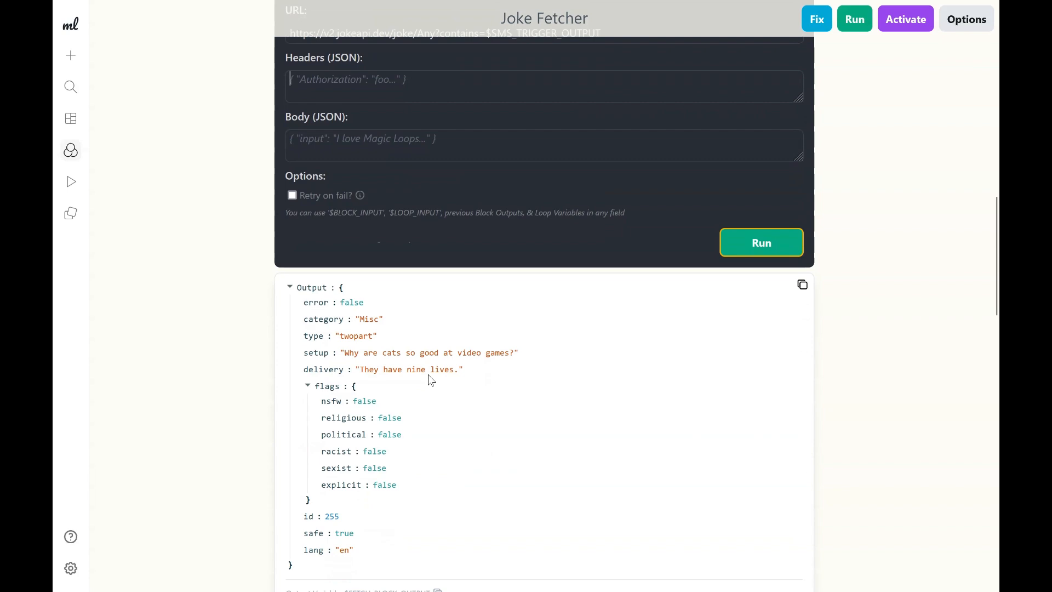
pyautogui.scroll(-1, 428, 374)
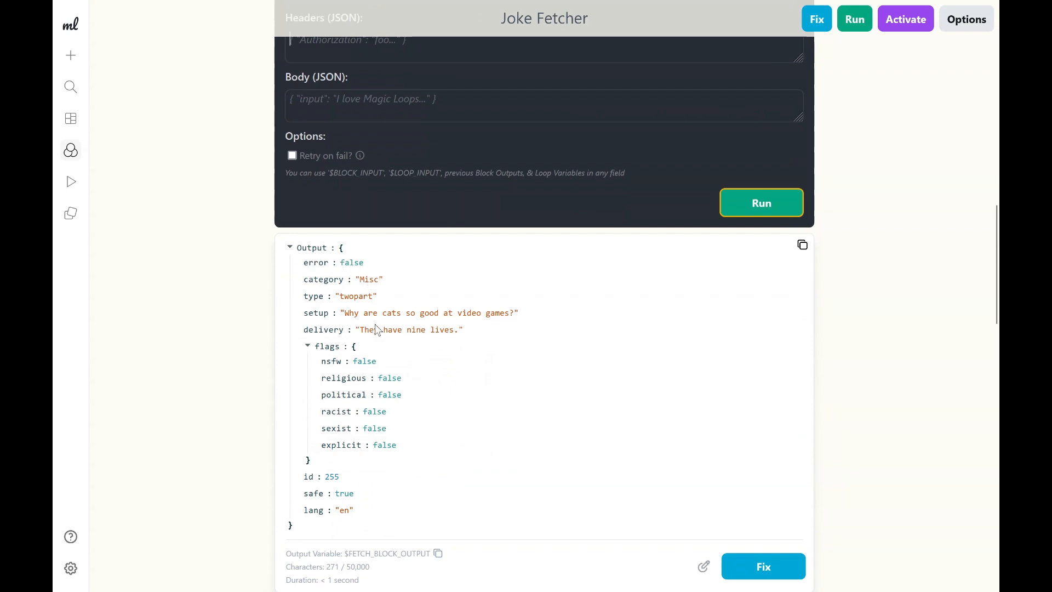
pyautogui.scroll(5, 377, 329)
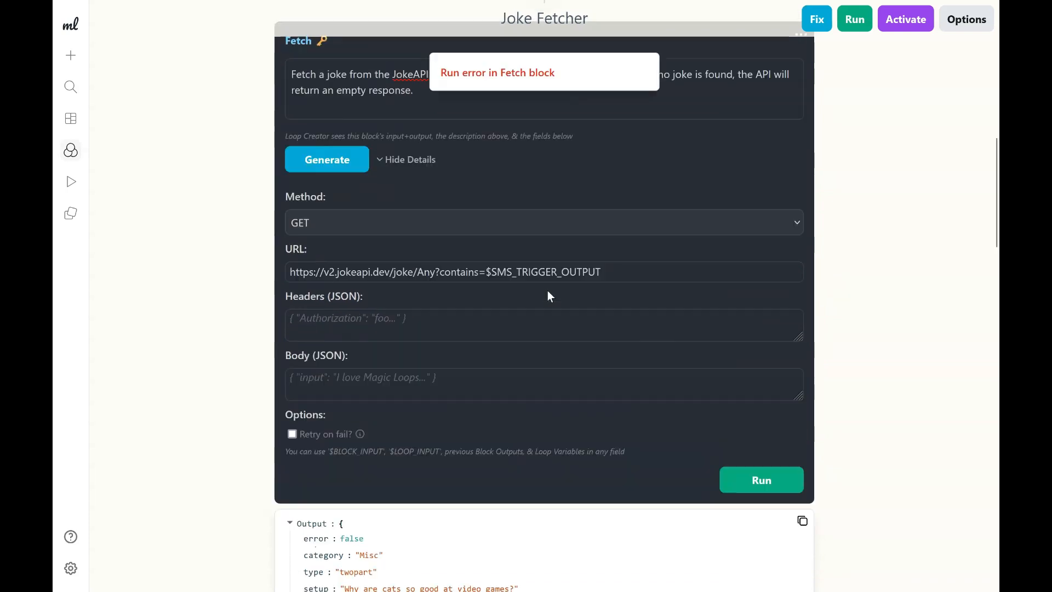
pyautogui.scroll(3, 547, 291)
pyautogui.scroll(-13, 547, 290)
pyautogui.scroll(-2, 548, 290)
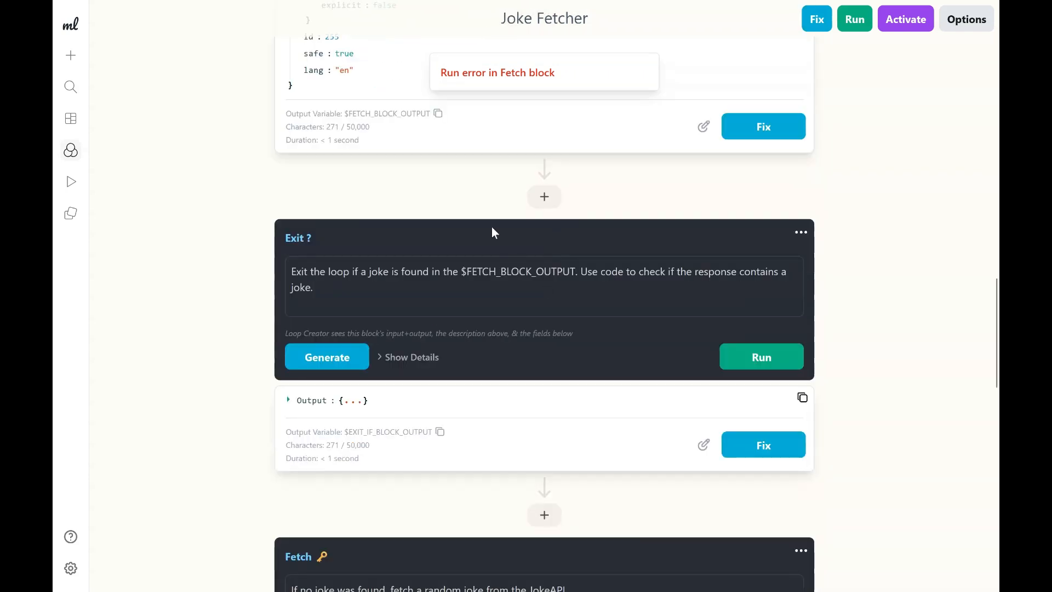
pyautogui.click(331, 239)
pyautogui.moveTo(336, 271); pyautogui.dragTo(493, 281)
pyautogui.click(493, 281)
pyautogui.moveTo(655, 272); pyautogui.dragTo(657, 296)
pyautogui.click(660, 298)
pyautogui.click(800, 232)
pyautogui.click(760, 281)
pyautogui.click(653, 319)
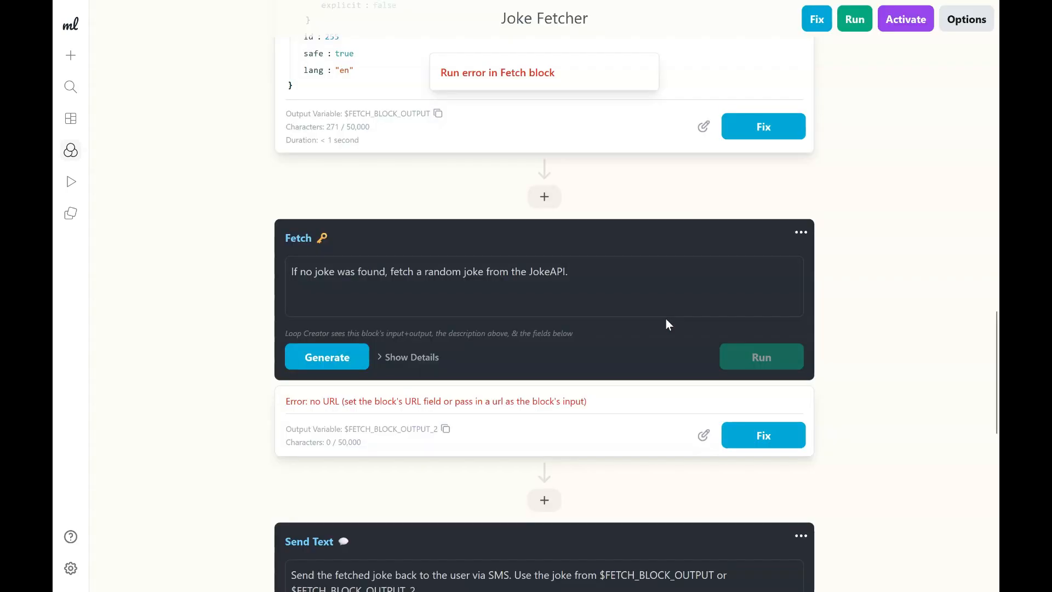
# Delete the second Fetch block that fetches a random joke when none was found.
pyautogui.scroll(-2, 500, 281)
pyautogui.tripleClick(584, 180)
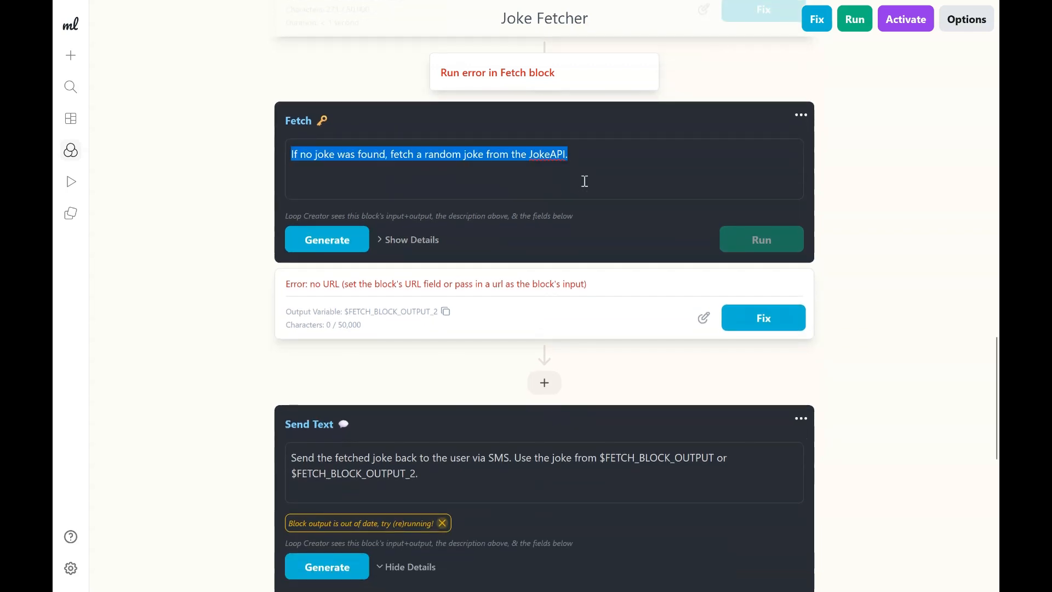
pyautogui.click(802, 118)
pyautogui.click(801, 116)
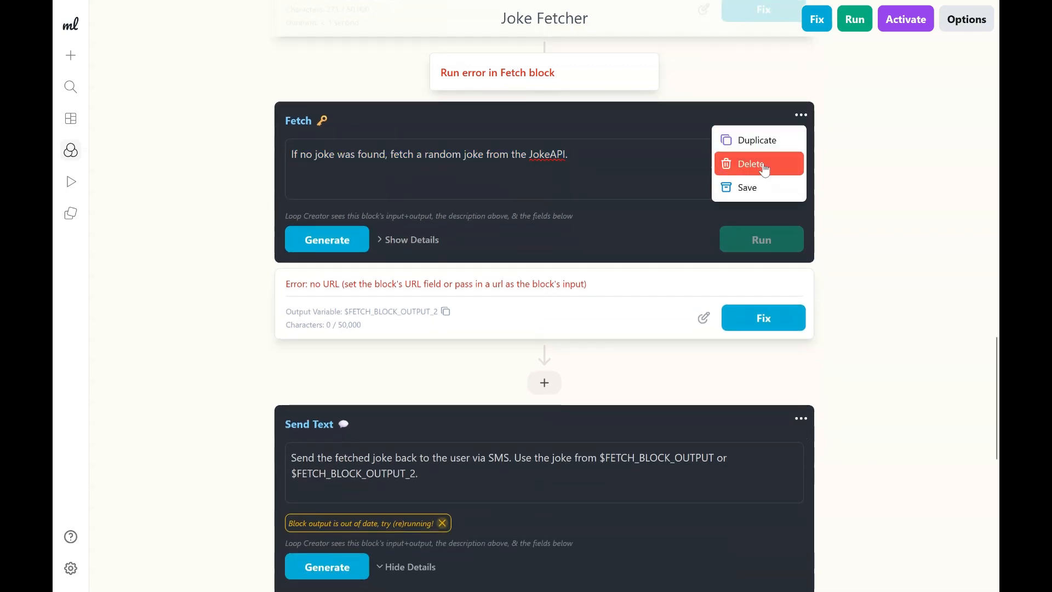
pyautogui.click(762, 161)
pyautogui.click(655, 320)
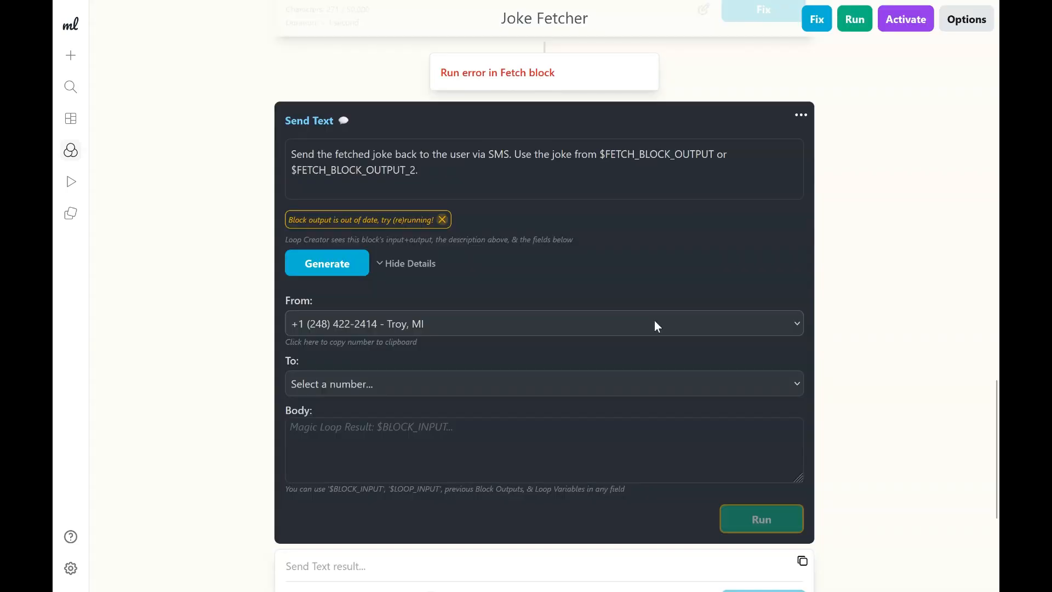
# Add a Code block after the first Fetch block with the description "If no joke was found, fetch a random joke from the JokeAPI.".
pyautogui.scroll(5, 655, 324)
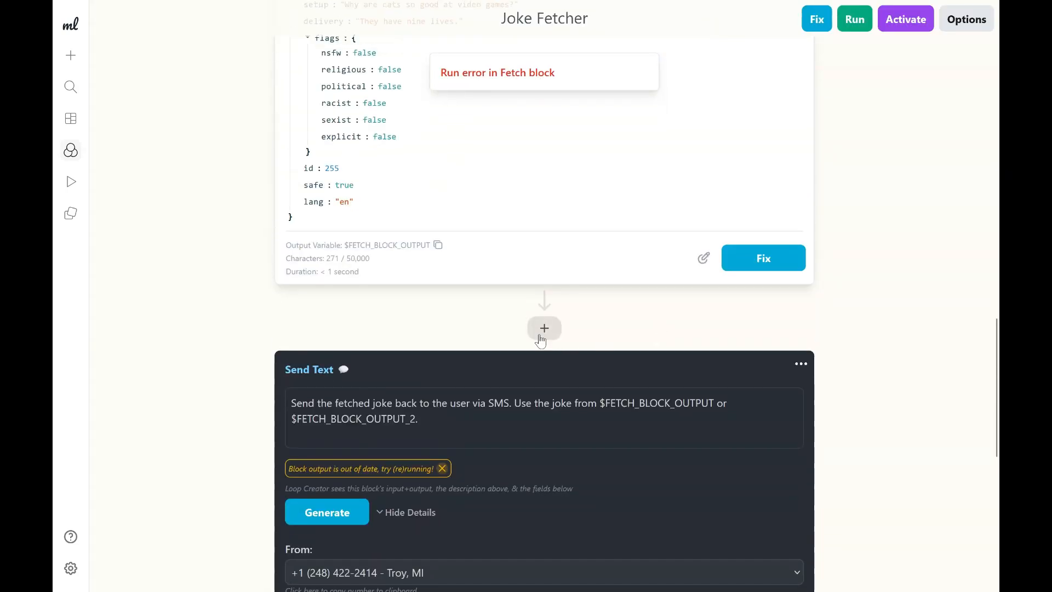
pyautogui.click(544, 330)
pyautogui.click(607, 377)
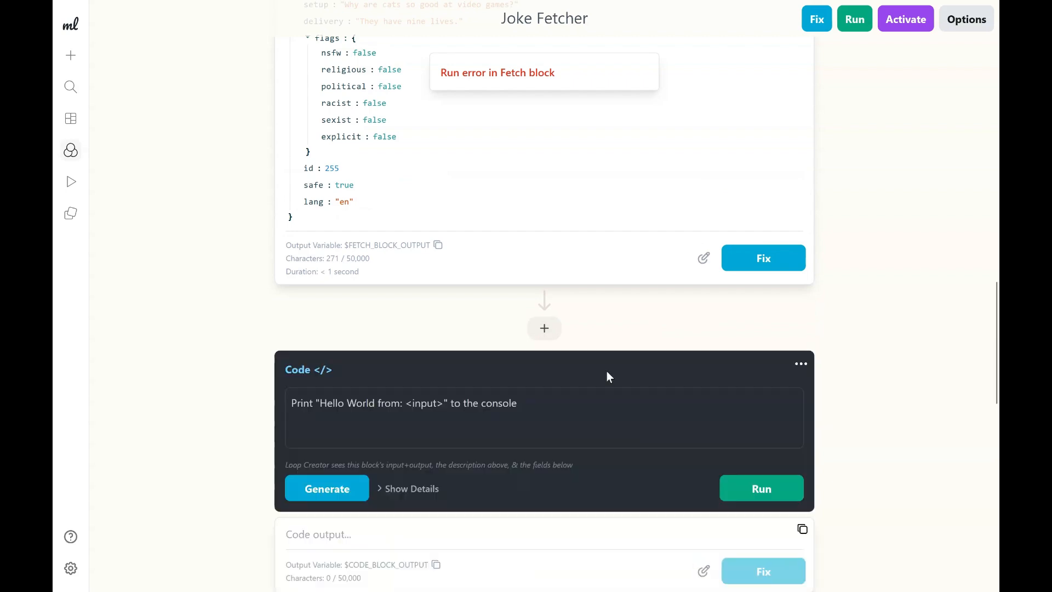
pyautogui.tripleClick(538, 417)
pyautogui.scroll(5, 538, 417)
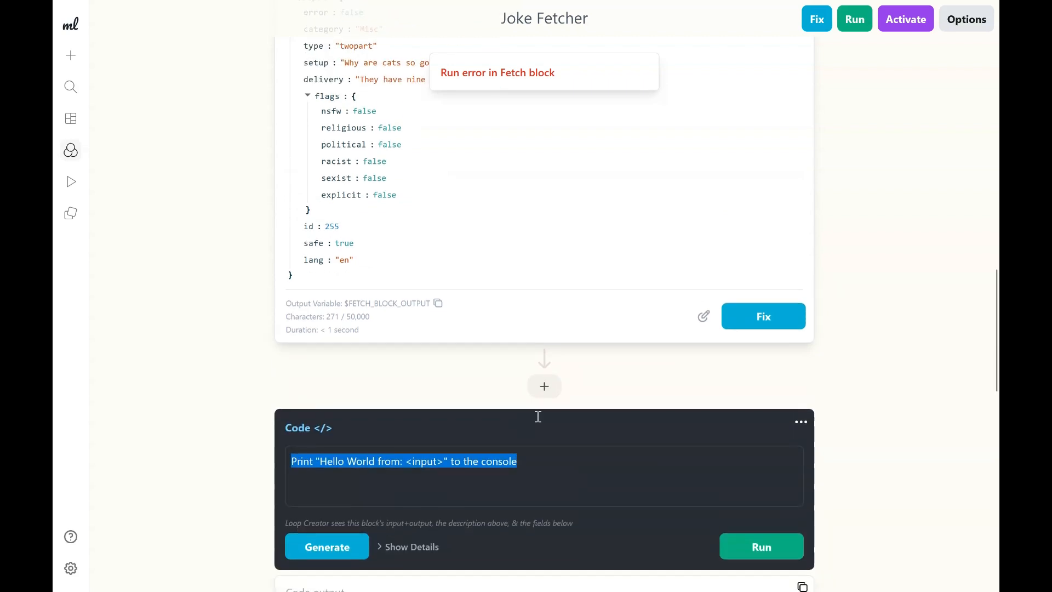
pyautogui.scroll(-7, 539, 422)
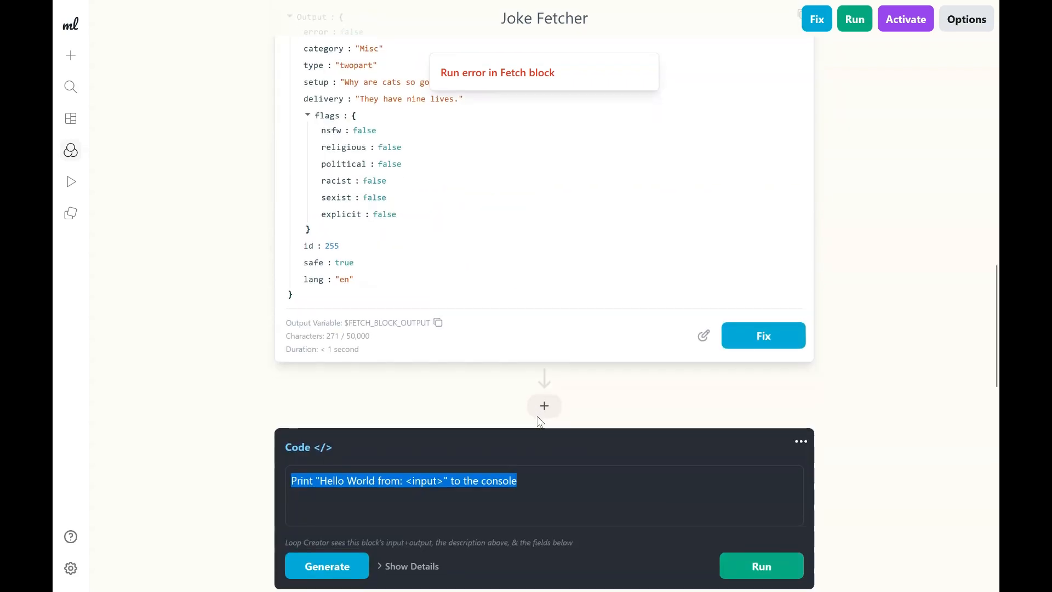
pyautogui.click(570, 298)
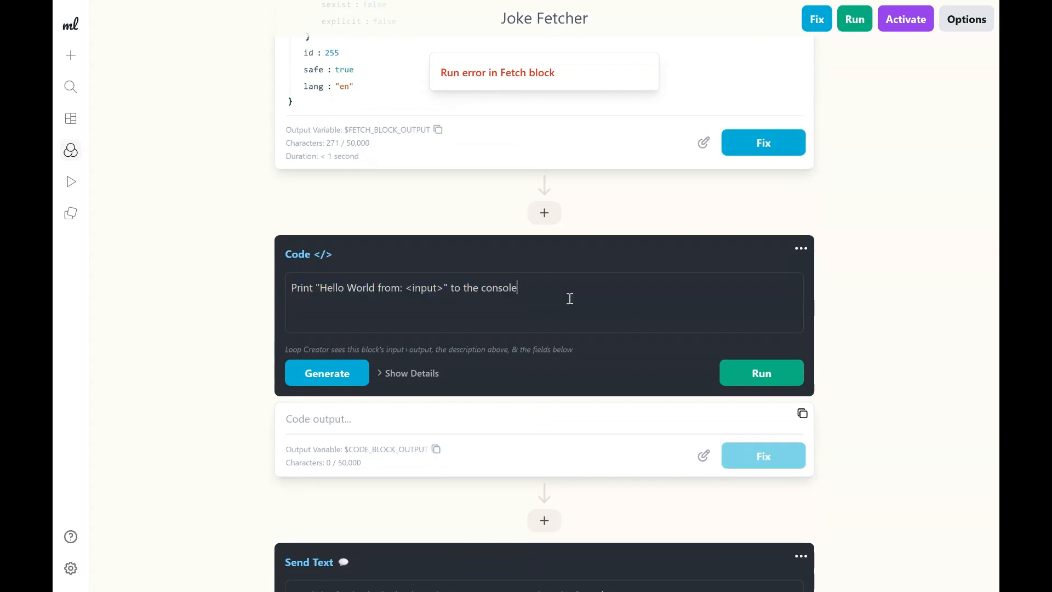
pyautogui.tripleClick(569, 299)
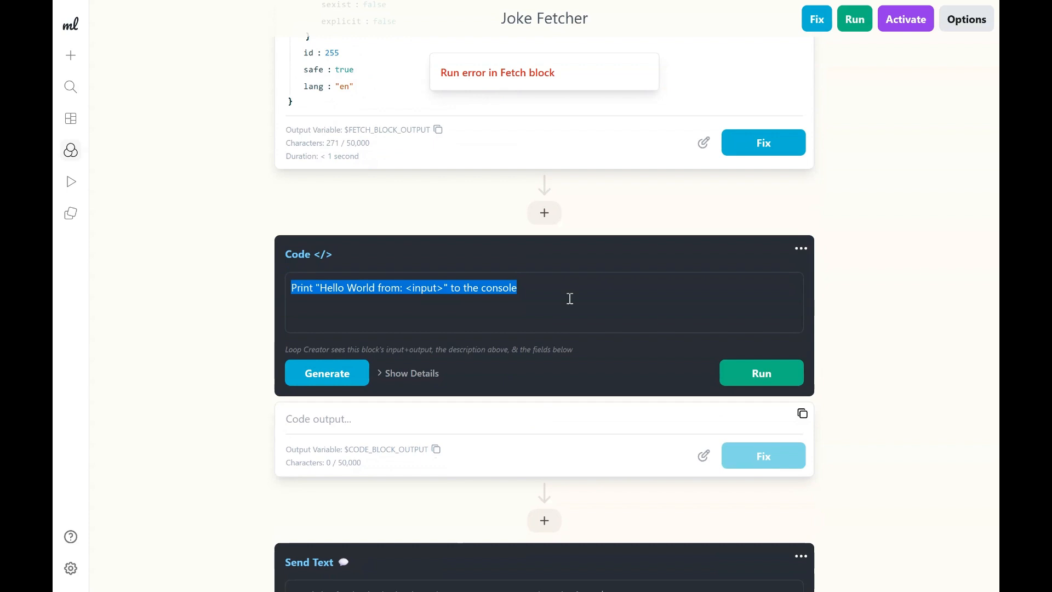
pyautogui.write('If no joke was found, fetch a random joke from the JokeAPI.')
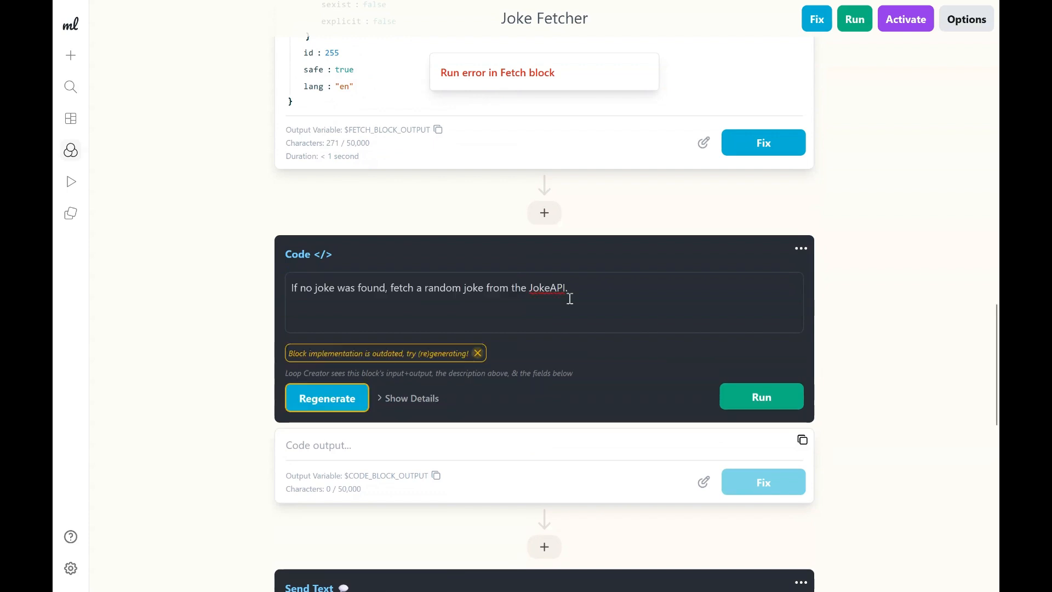
# Edit the Code block's description to read "If no joke was found from the $FETCH_BLOCK_OUTPUT, fetch a random joke from the JokeAPI.".
pyautogui.click(385, 305)
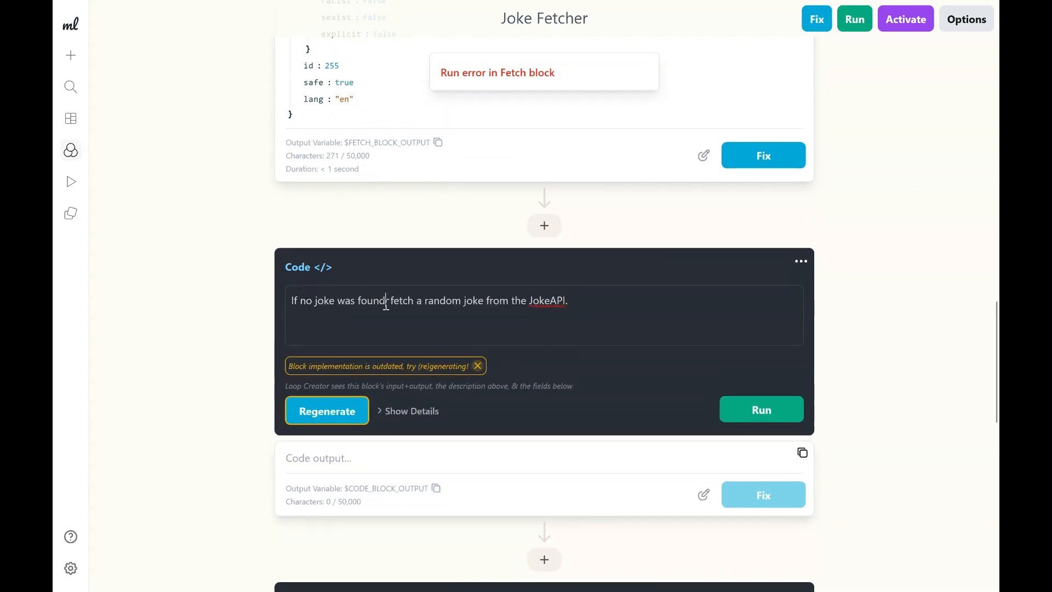
pyautogui.write('from')
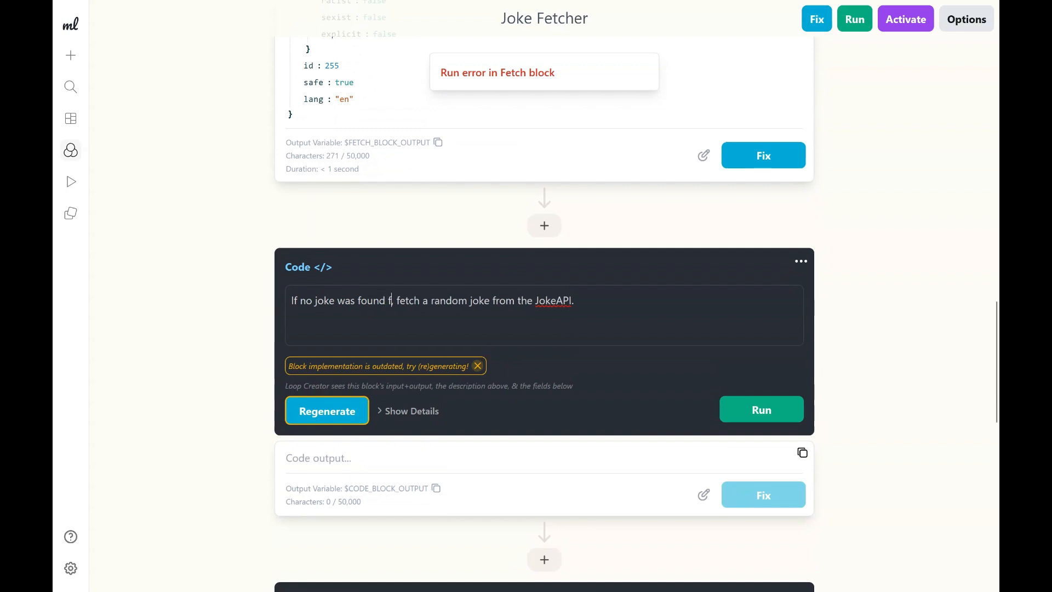
pyautogui.write(' the')
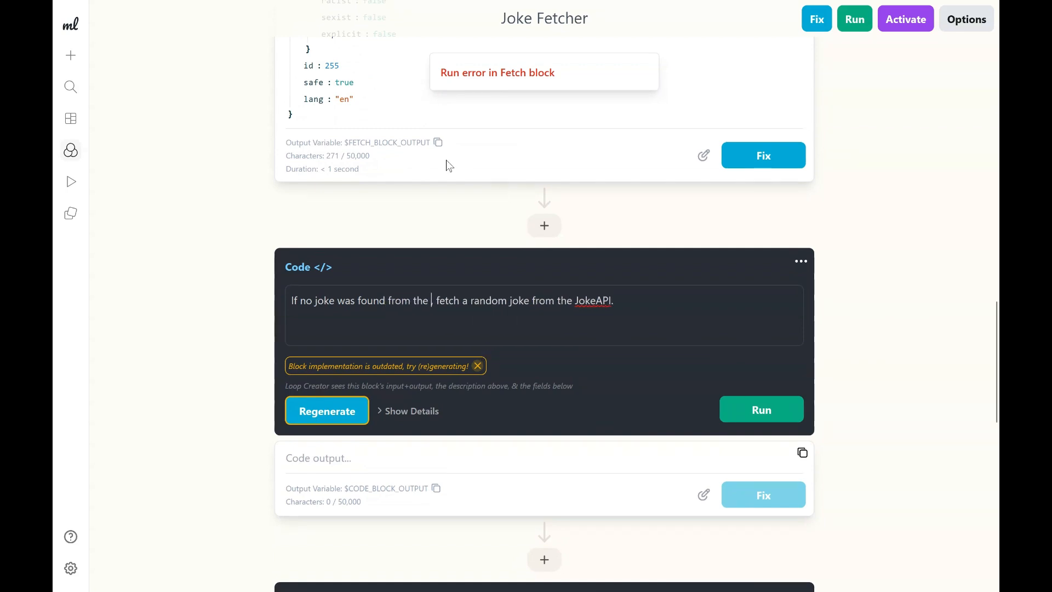
pyautogui.click(437, 144)
pyautogui.scroll(5, 404, 228)
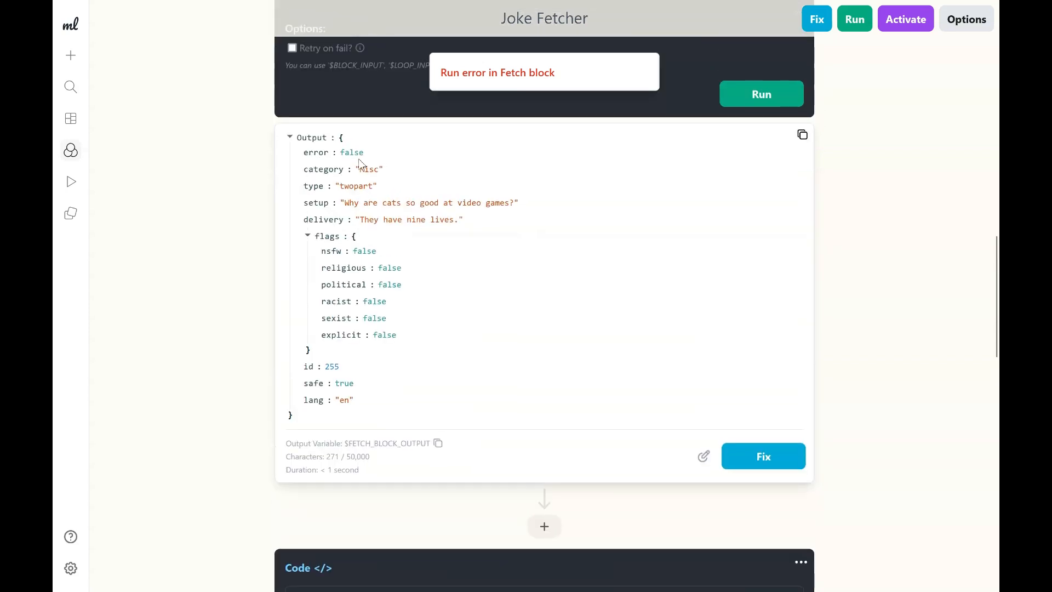
pyautogui.scroll(-4, 416, 318)
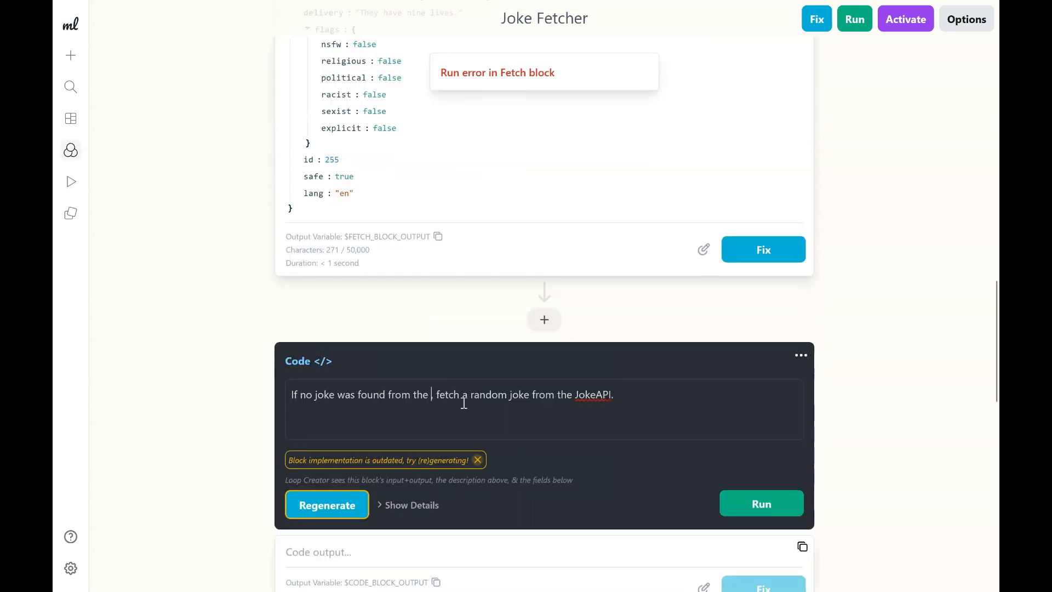
pyautogui.hotkey('ctrl', 'v')
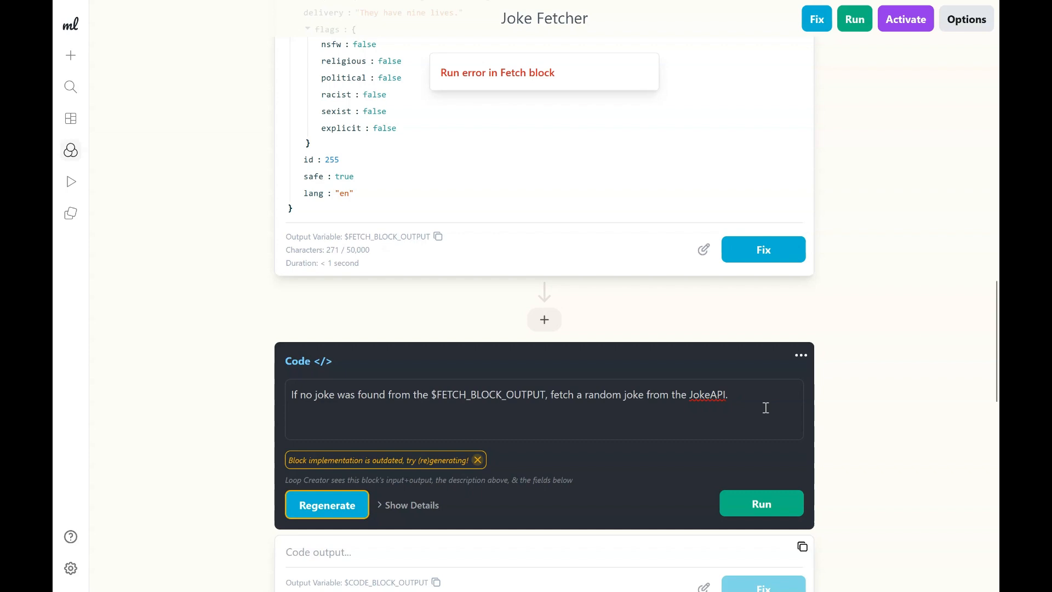
# Set the text message trigger's test output to "blobfish".
pyautogui.scroll(2, 637, 523)
pyautogui.scroll(8, 636, 524)
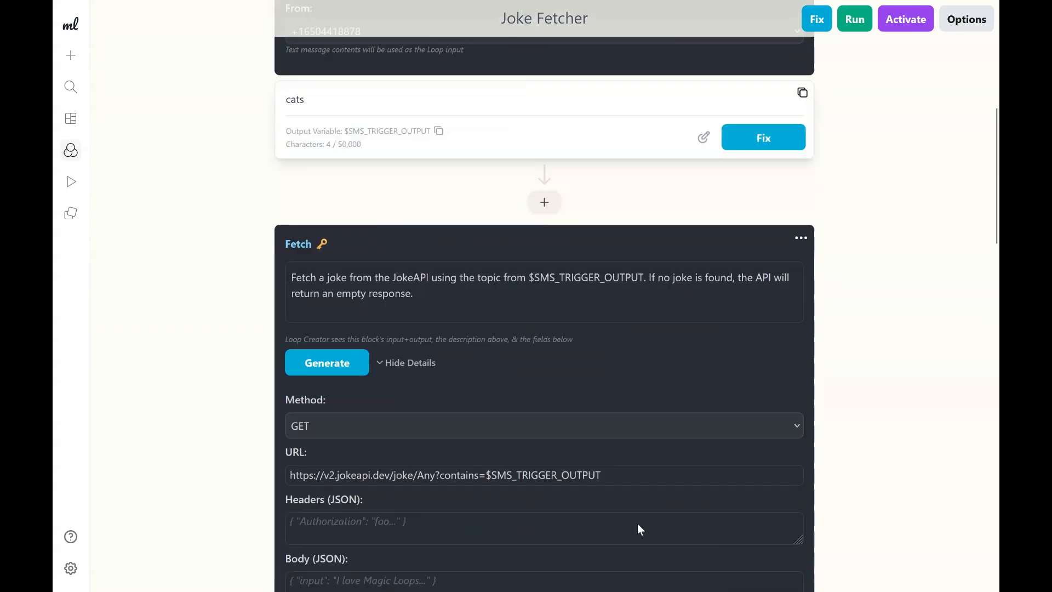
pyautogui.scroll(6, 636, 524)
pyautogui.scroll(-2, 636, 523)
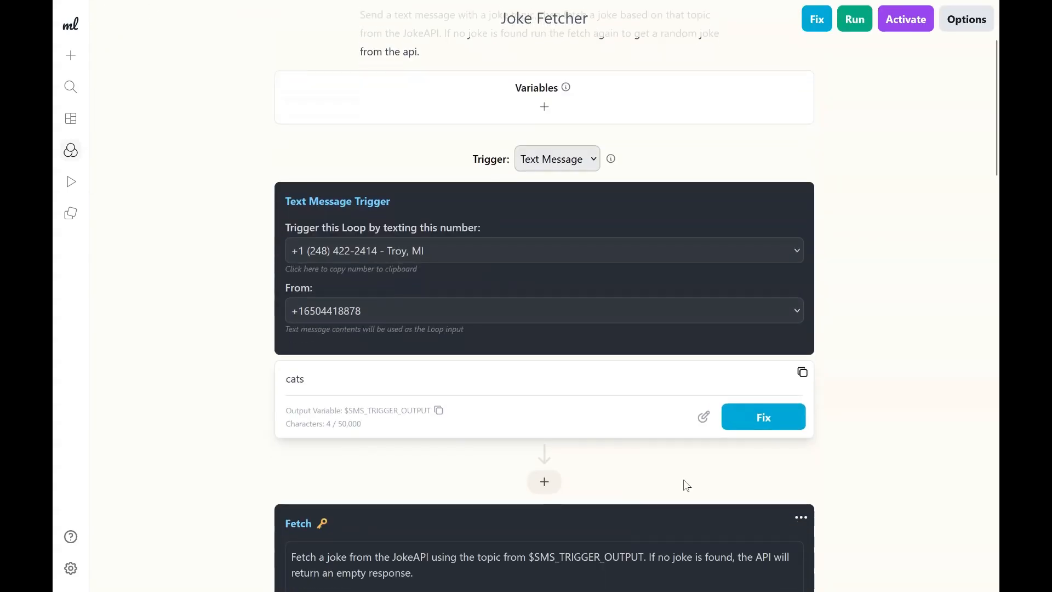
pyautogui.click(704, 416)
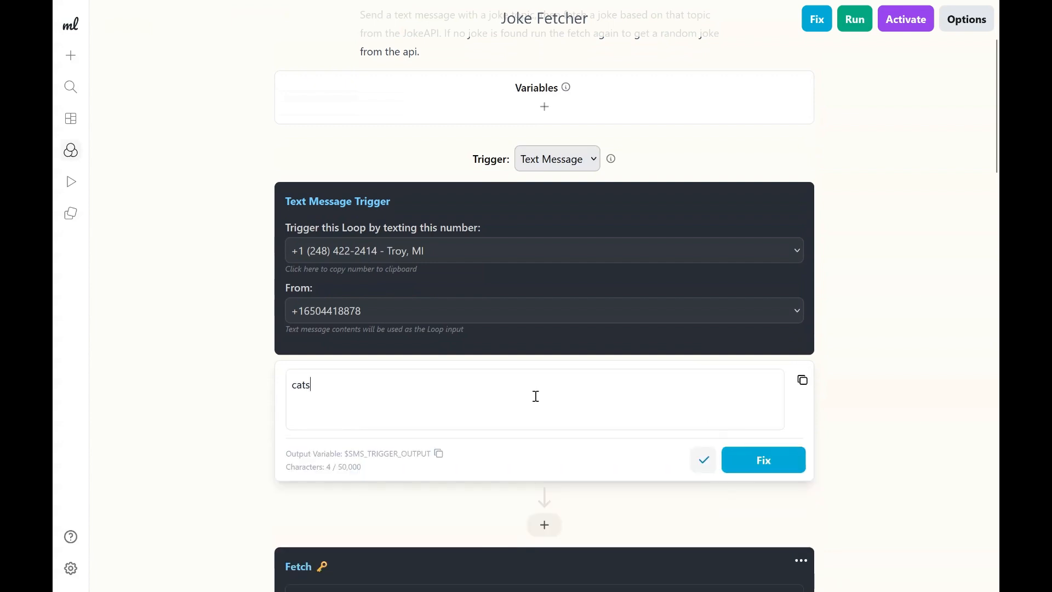
pyautogui.hotkey('ctrl', 'a')
pyautogui.write('blobfish')
pyautogui.click(700, 454)
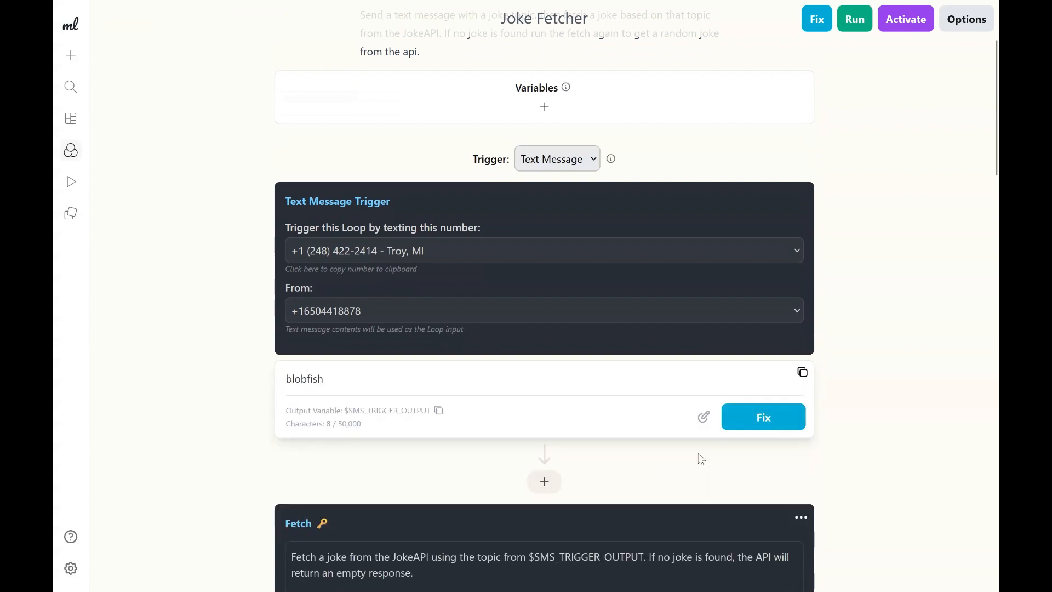
# Run a test of the whole loop and expand the Fetch block's output.
pyautogui.click(857, 20)
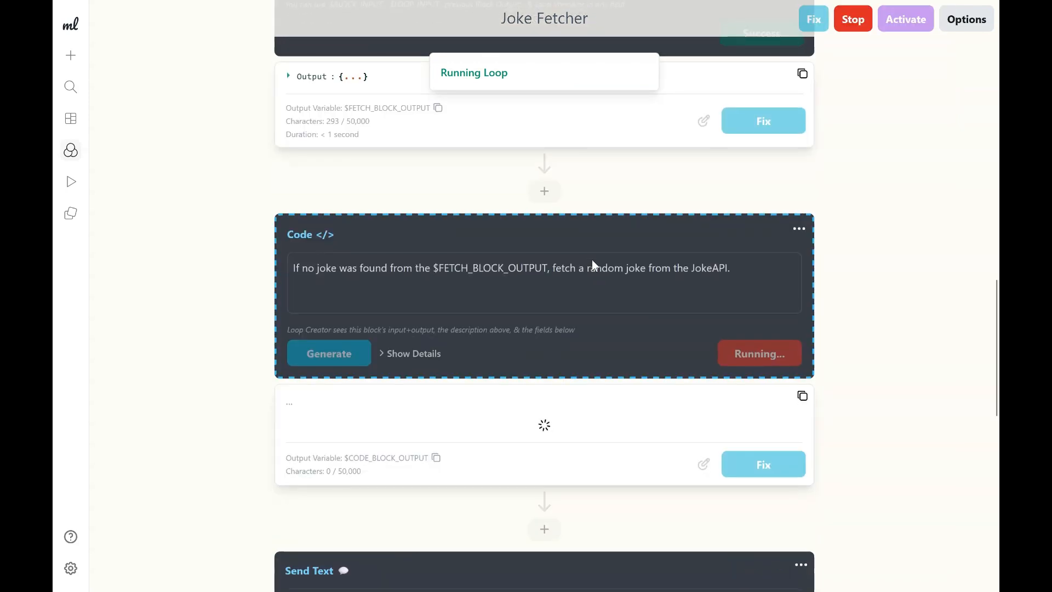
pyautogui.scroll(7, 508, 350)
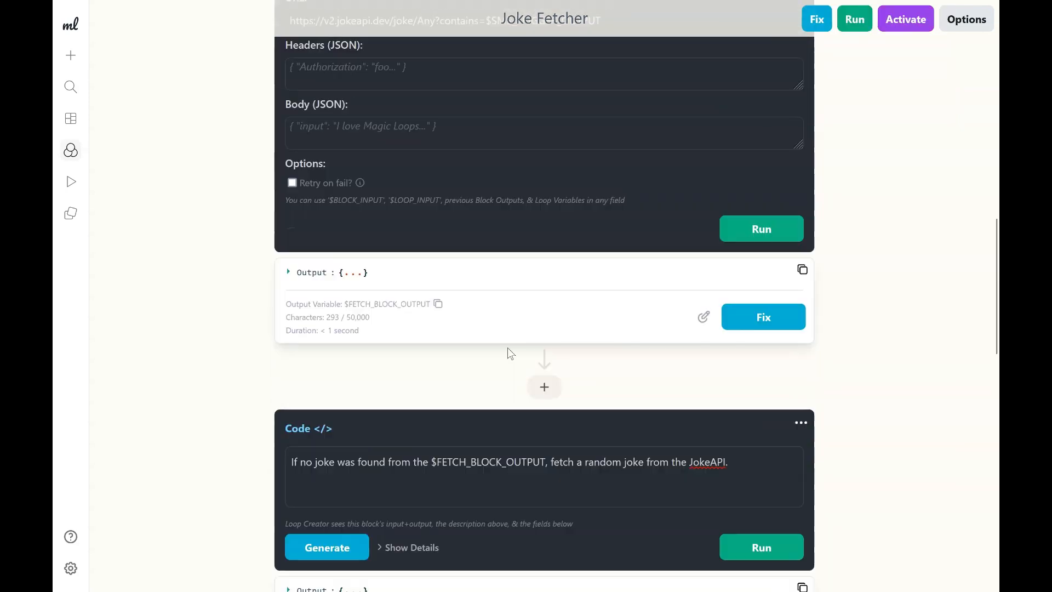
pyautogui.scroll(2, 507, 347)
pyautogui.scroll(-3, 507, 348)
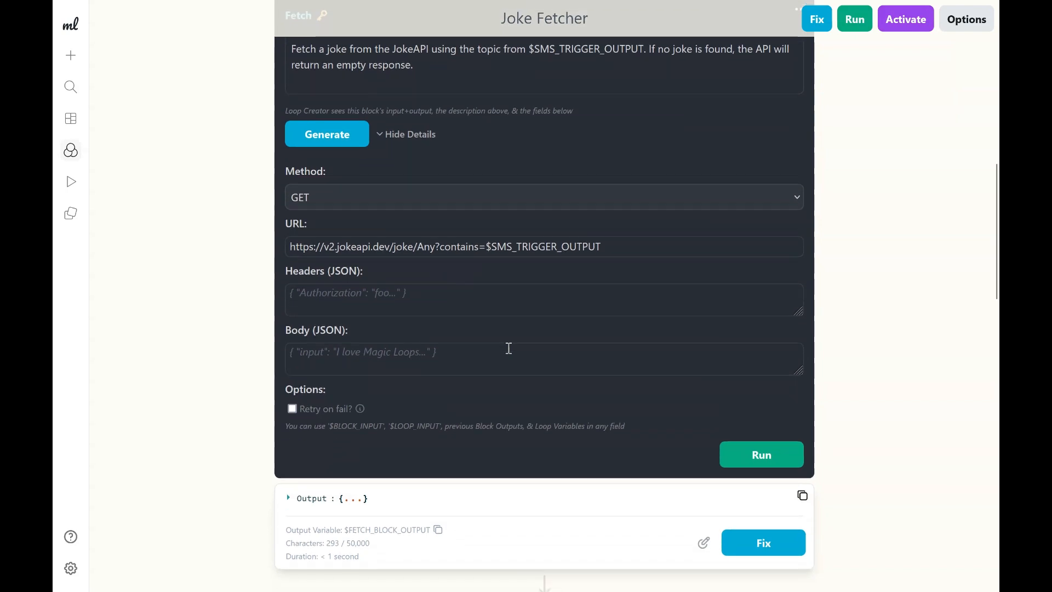
pyautogui.click(311, 443)
pyautogui.scroll(-1, 310, 443)
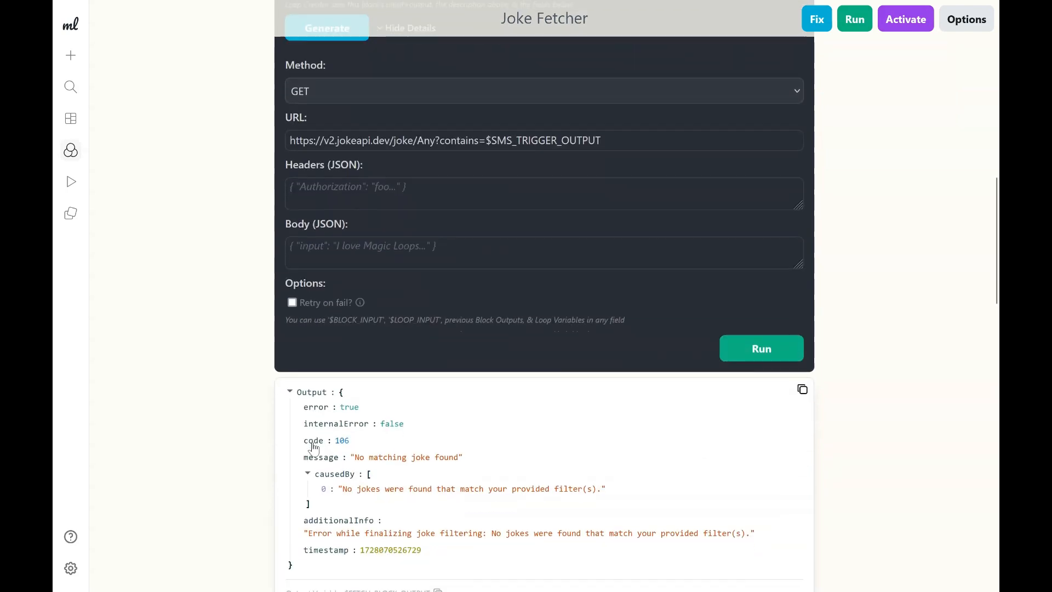
# Examine the error fields in the Fetch block's output.
pyautogui.doubleClick(317, 395)
pyautogui.click(351, 397)
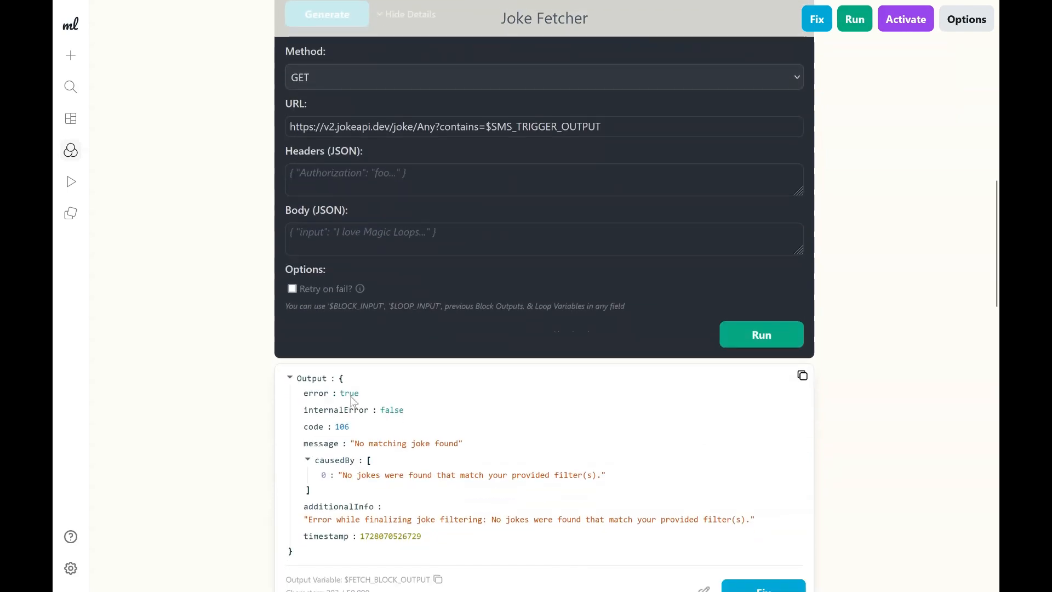
pyautogui.tripleClick(332, 445)
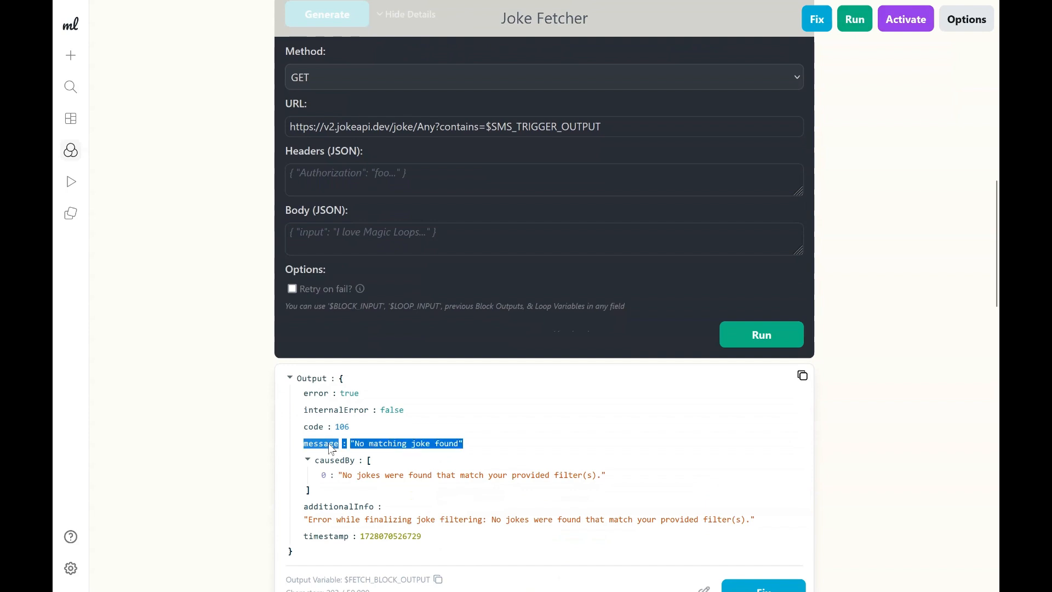
pyautogui.click(344, 447)
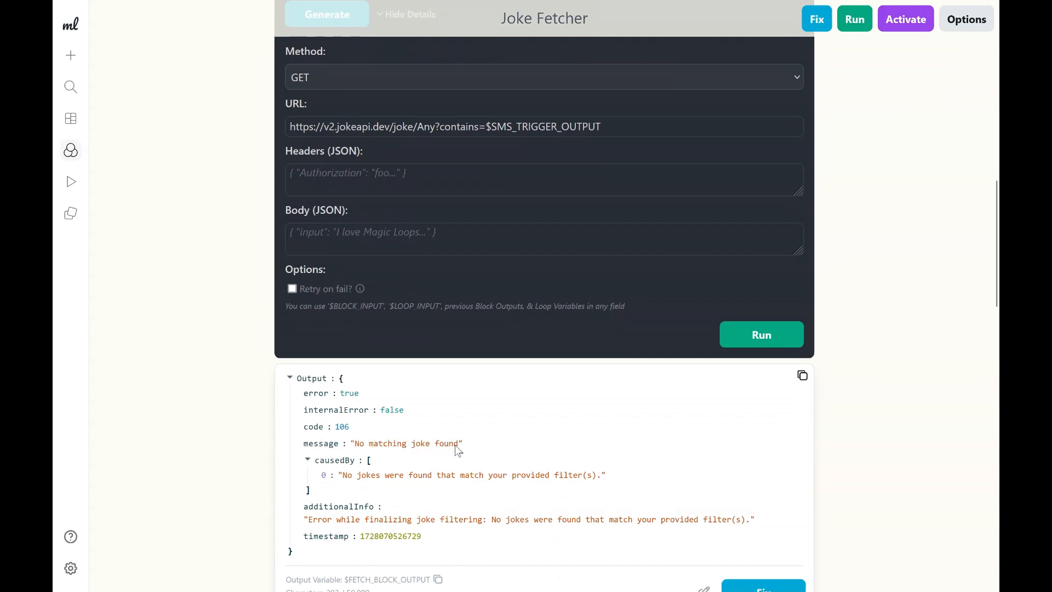
pyautogui.scroll(-1, 467, 450)
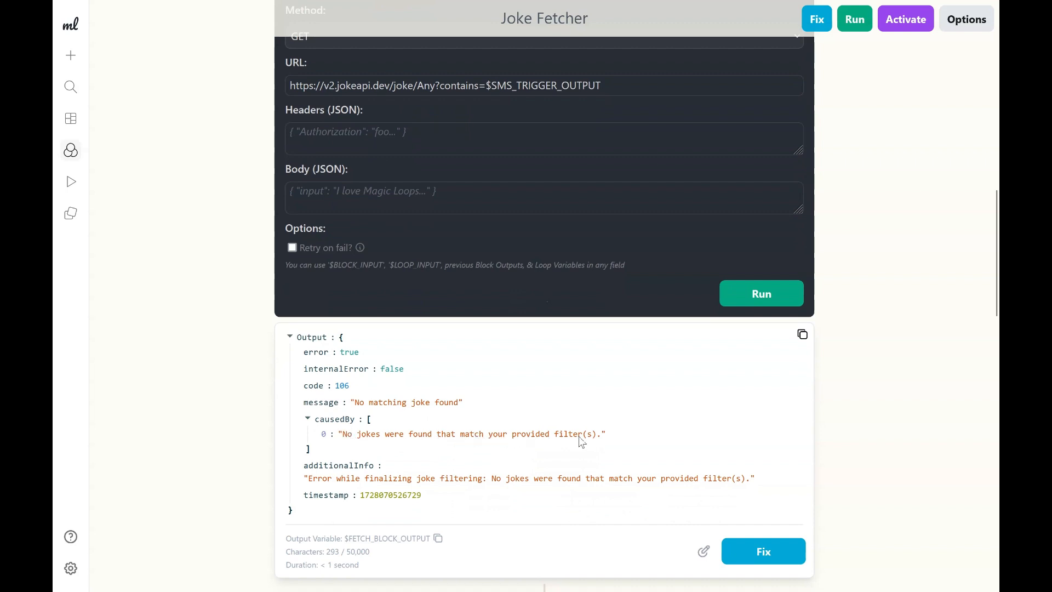
pyautogui.scroll(-3, 600, 442)
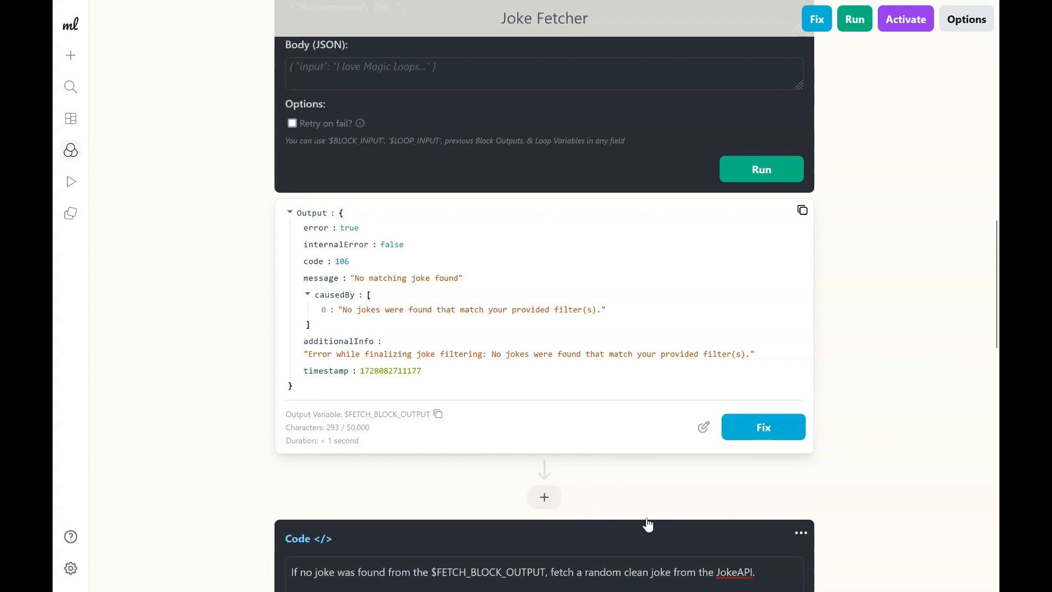
# Expand and examine the Code block's output with the returned joke.
pyautogui.scroll(-8, 609, 468)
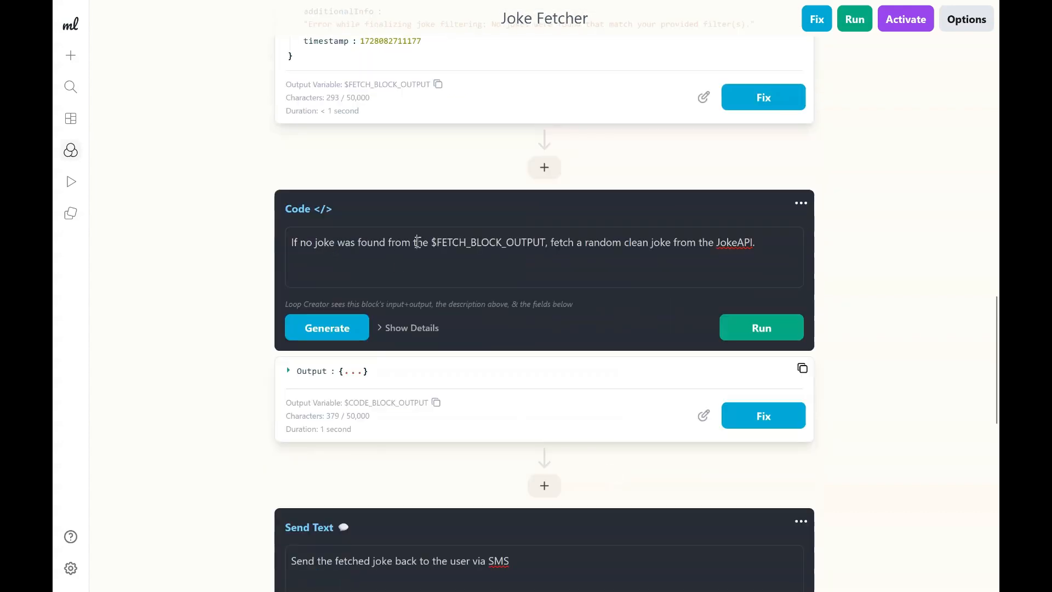
pyautogui.click(322, 377)
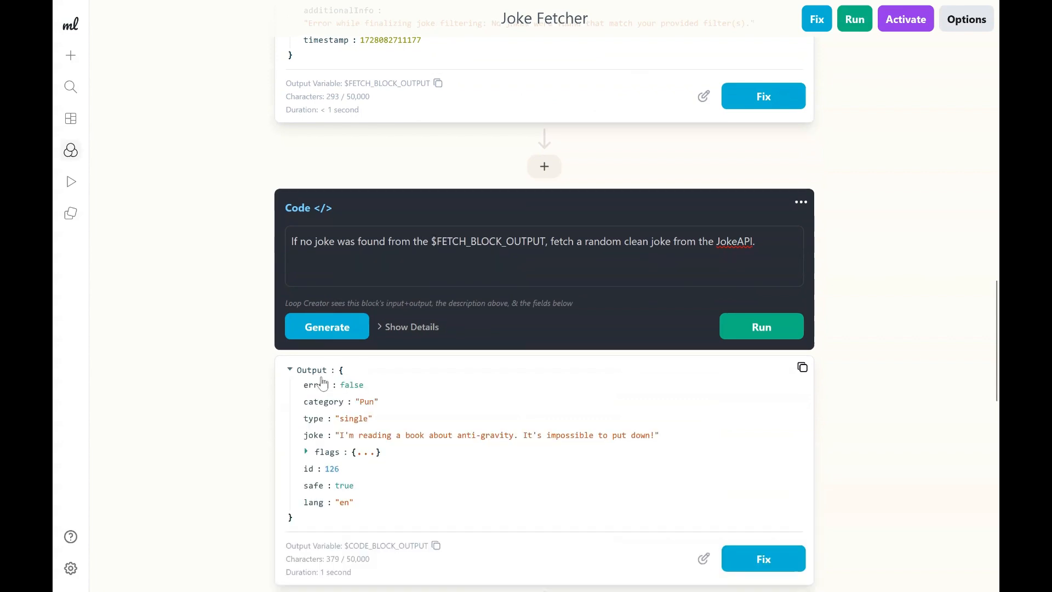
pyautogui.scroll(-1, 323, 383)
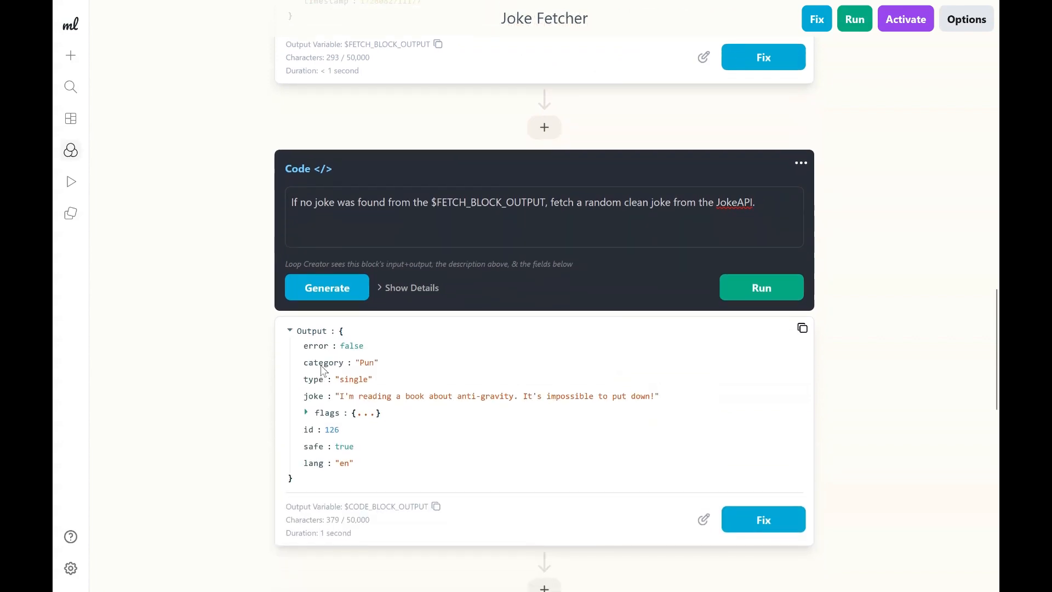
pyautogui.doubleClick(351, 348)
pyautogui.scroll(-1, 342, 378)
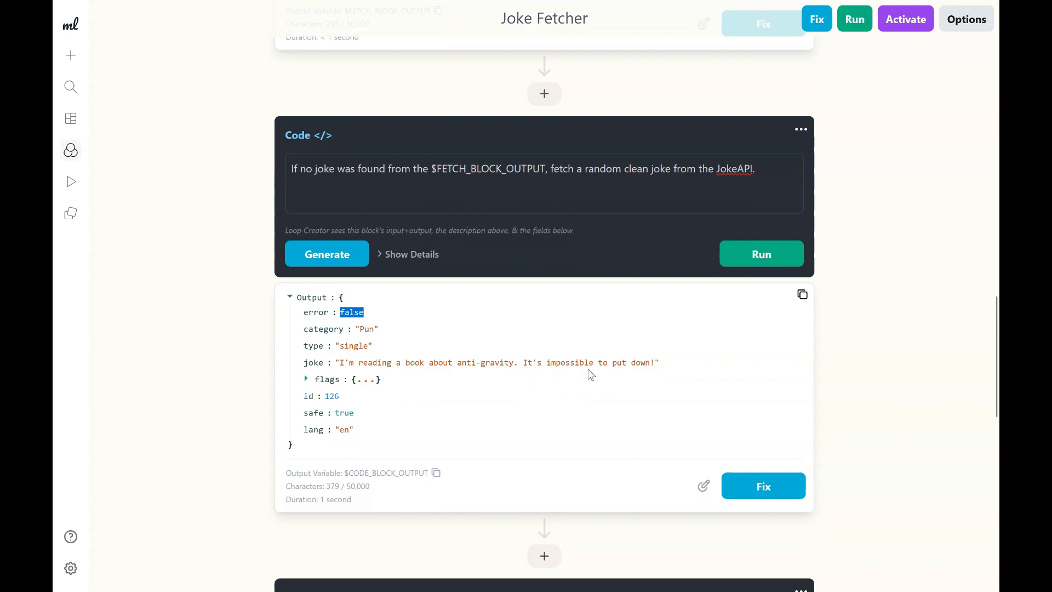
pyautogui.scroll(-2, 590, 374)
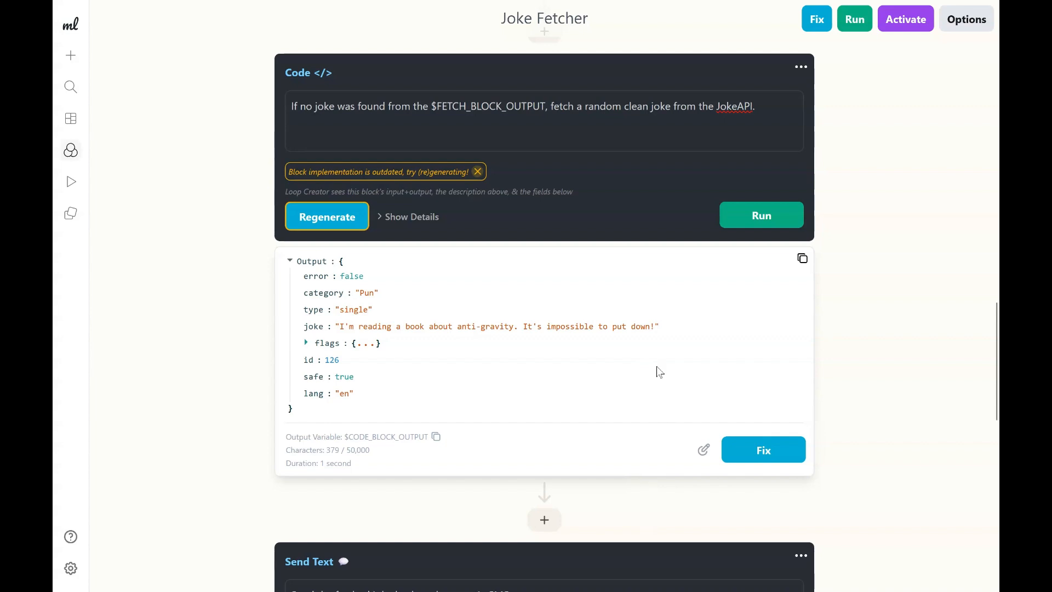
pyautogui.scroll(-2, 656, 366)
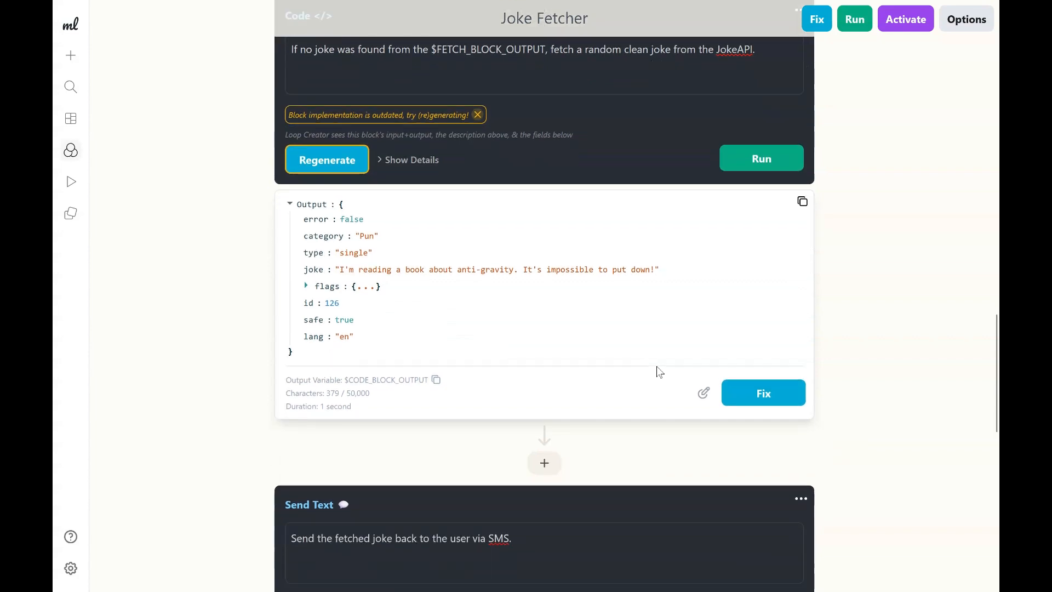
# Append "from the $CODE_BLOCK_OUTPUT" to the Send Text block's description, replacing the final period, and regenerate the block.
pyautogui.scroll(-2, 656, 366)
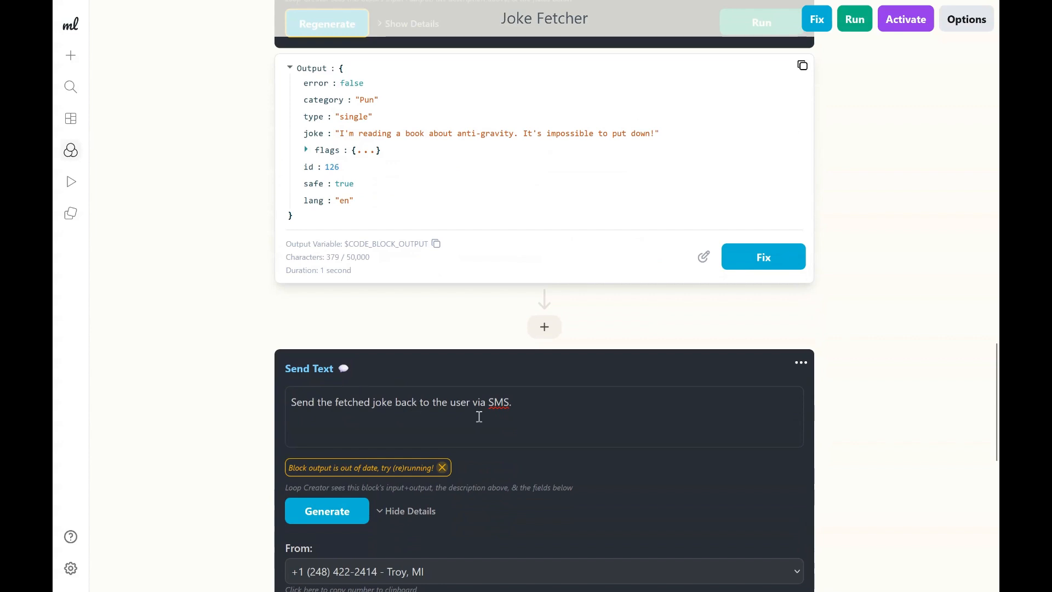
pyautogui.scroll(1, 510, 169)
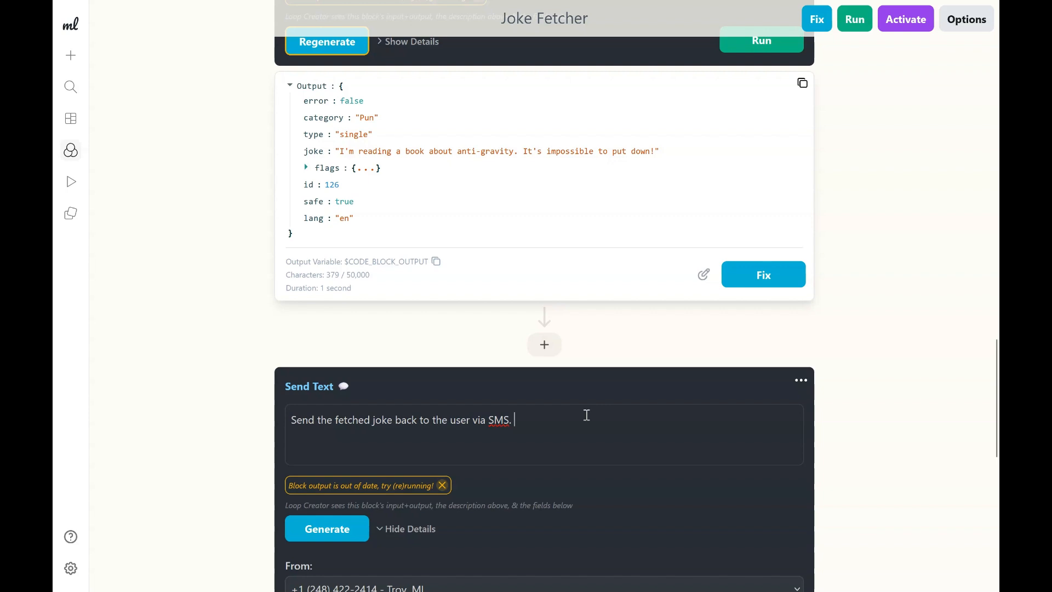
pyautogui.scroll(-1, 586, 415)
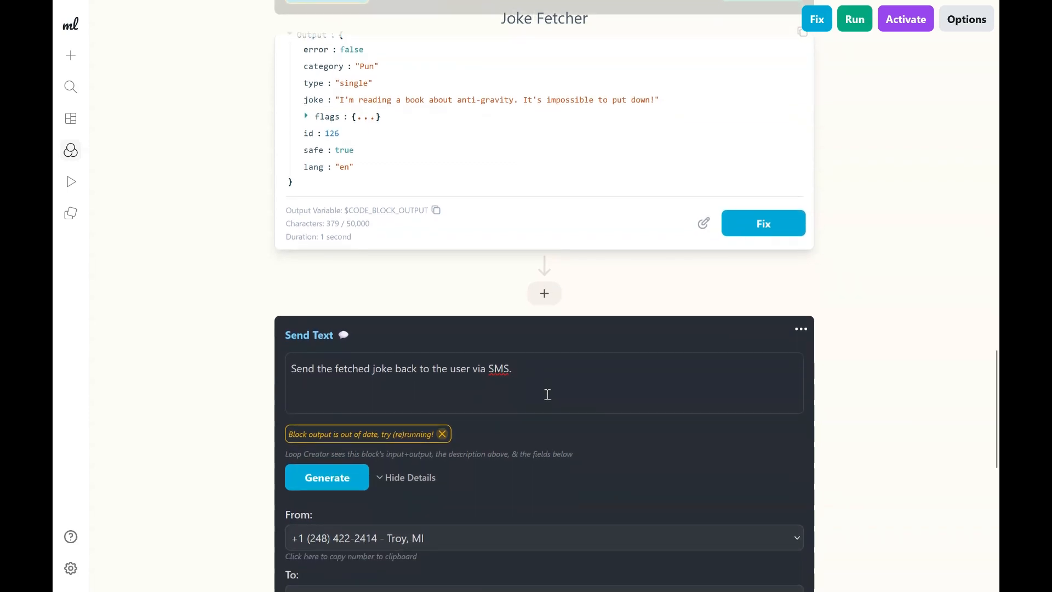
pyautogui.doubleClick(342, 371)
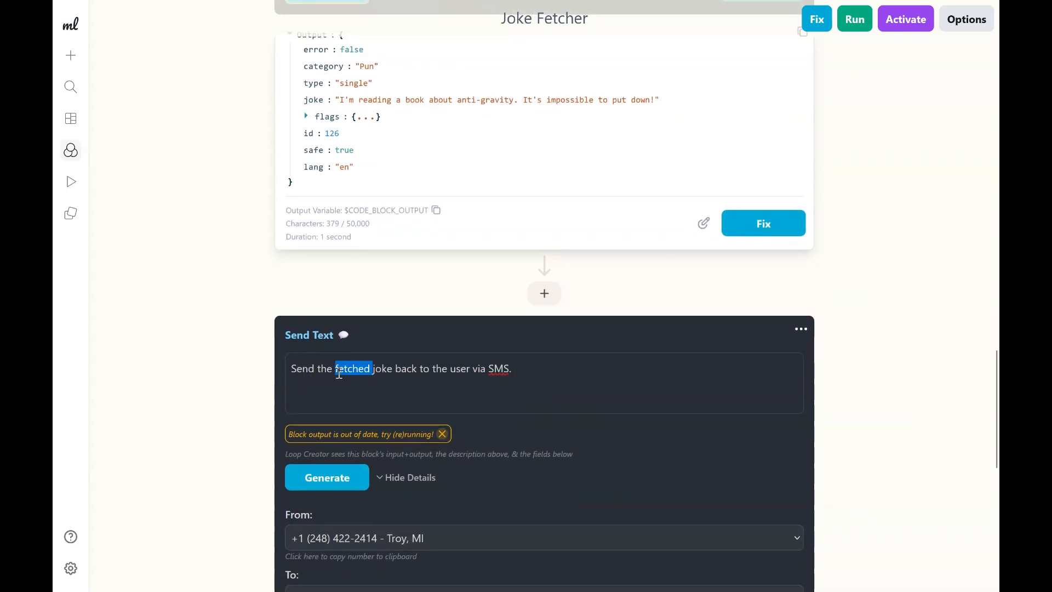
pyautogui.click(425, 375)
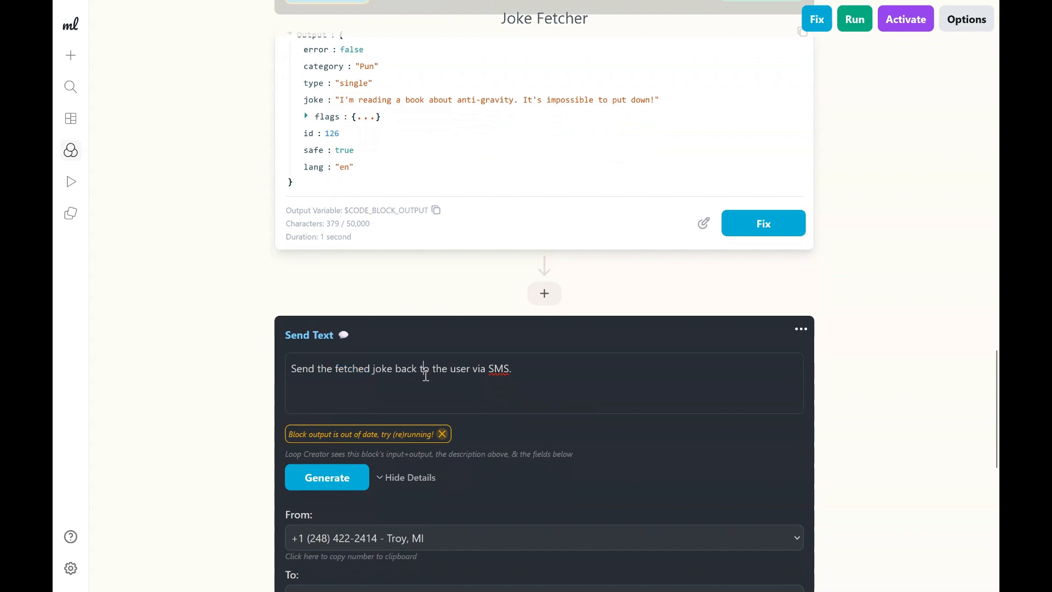
pyautogui.click(435, 210)
pyautogui.click(533, 375)
pyautogui.press('BackSpace')
pyautogui.write('from the')
pyautogui.hotkey('ctrl', 'v')
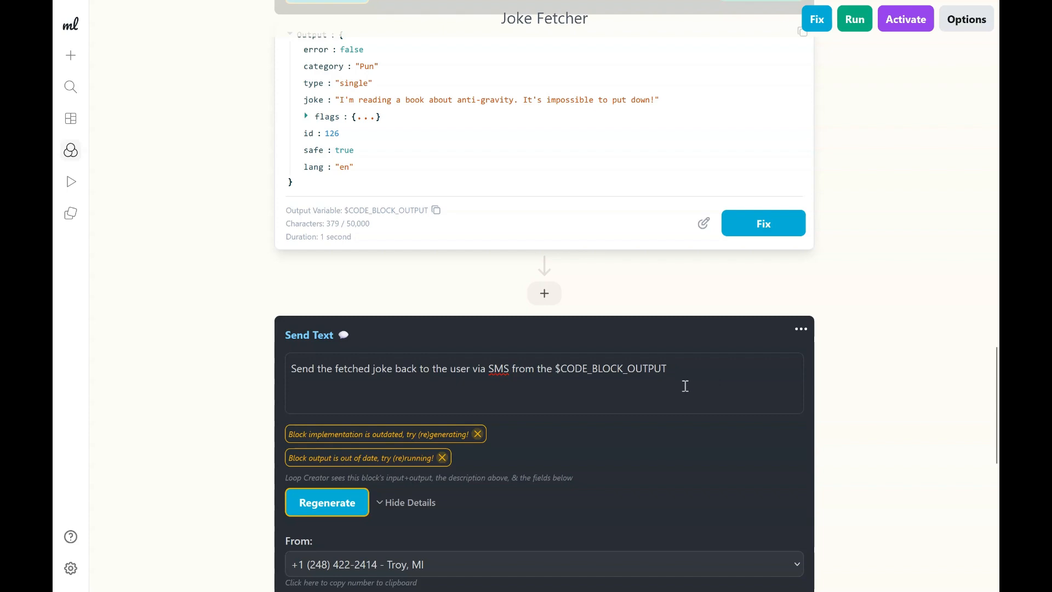
pyautogui.click(328, 510)
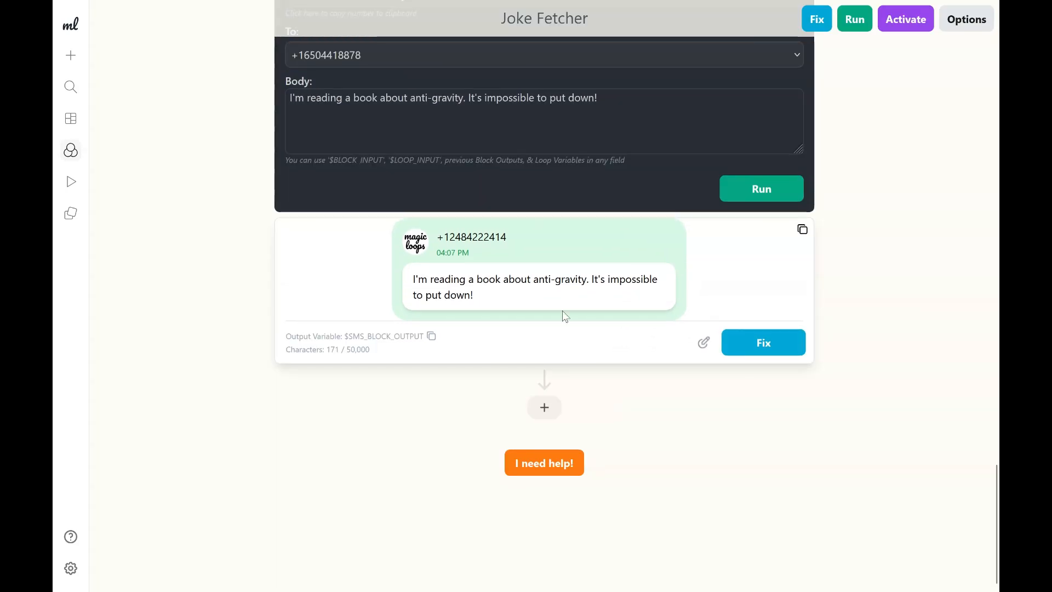
# Examine the Send Text block's sent message output and return to the Code block.
pyautogui.scroll(1, 519, 302)
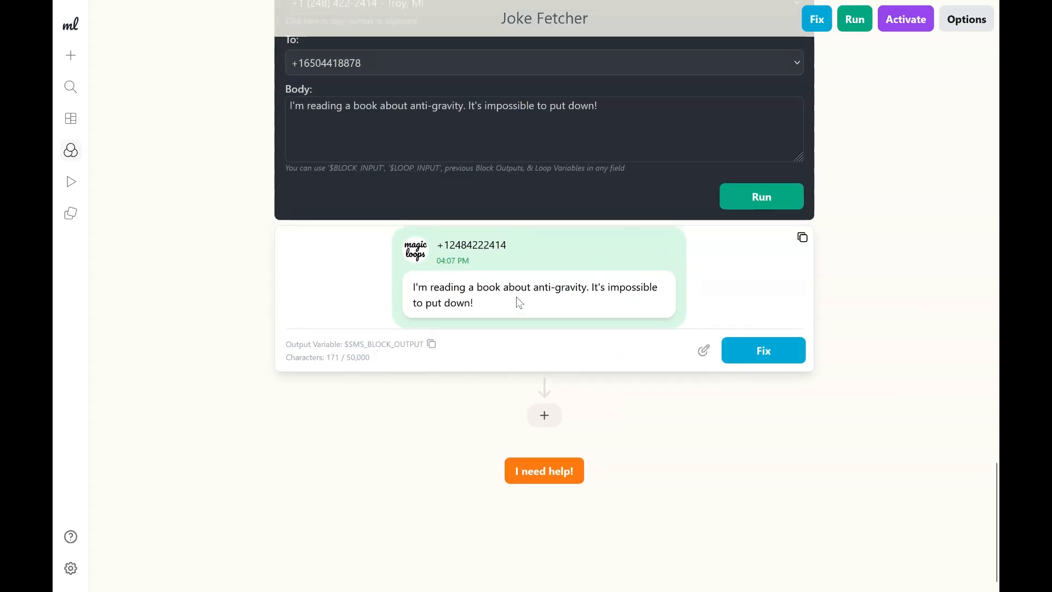
pyautogui.moveTo(494, 341)
pyautogui.mouseDown()
pyautogui.moveTo(409, 329)
pyautogui.moveTo(508, 347)
pyautogui.mouseUp()
pyautogui.click(411, 328)
pyautogui.click(508, 347)
pyautogui.scroll(1, 510, 351)
pyautogui.scroll(2, 507, 347)
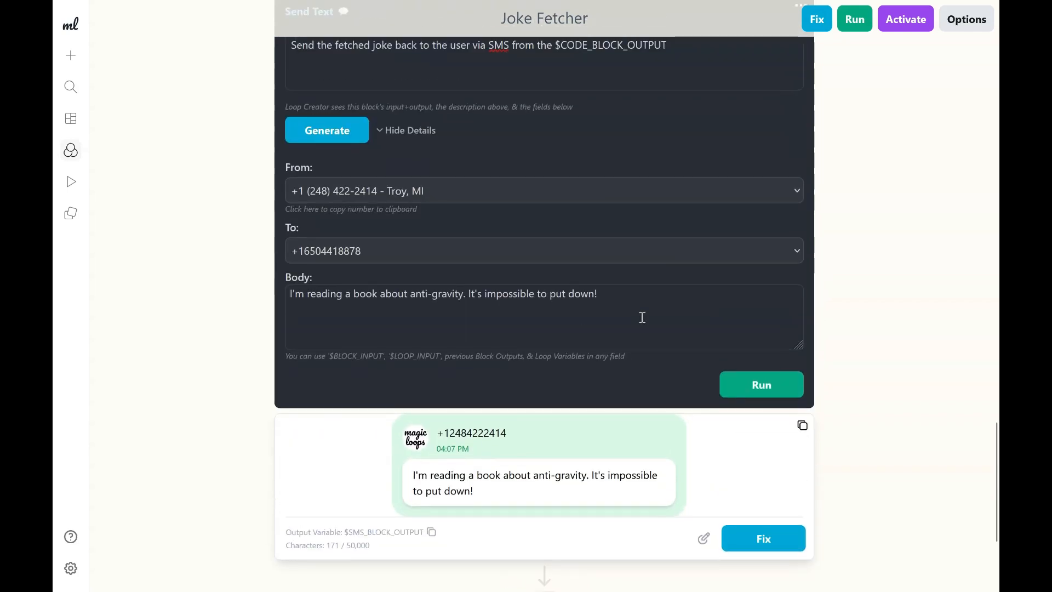
pyautogui.scroll(7, 642, 317)
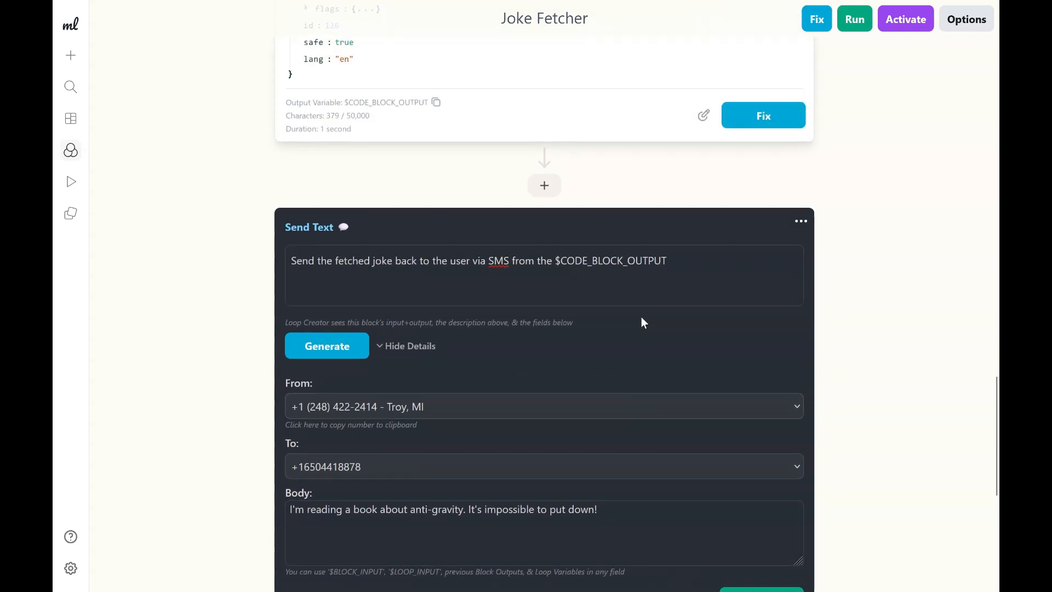
pyautogui.scroll(5, 643, 323)
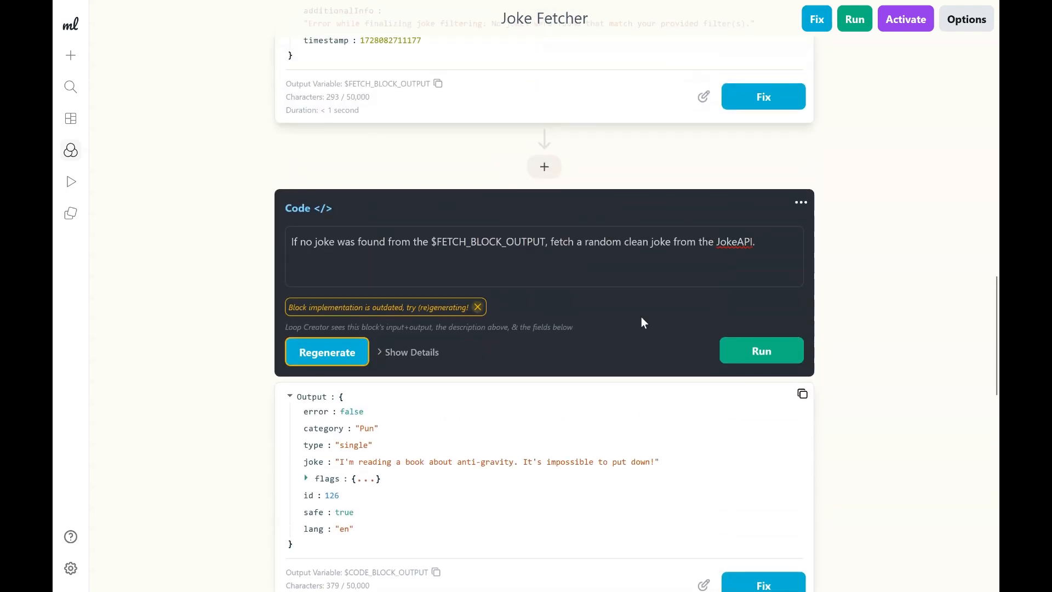
# Add "Make sure to format the joke in a text message friendly manner." to the Code block's description and regenerate it.
pyautogui.click(783, 252)
pyautogui.write('Make sur eto')
pyautogui.press('BackSpace')
pyautogui.press('BackSpace')
pyautogui.press('BackSpace')
pyautogui.write('e to format the joke ')
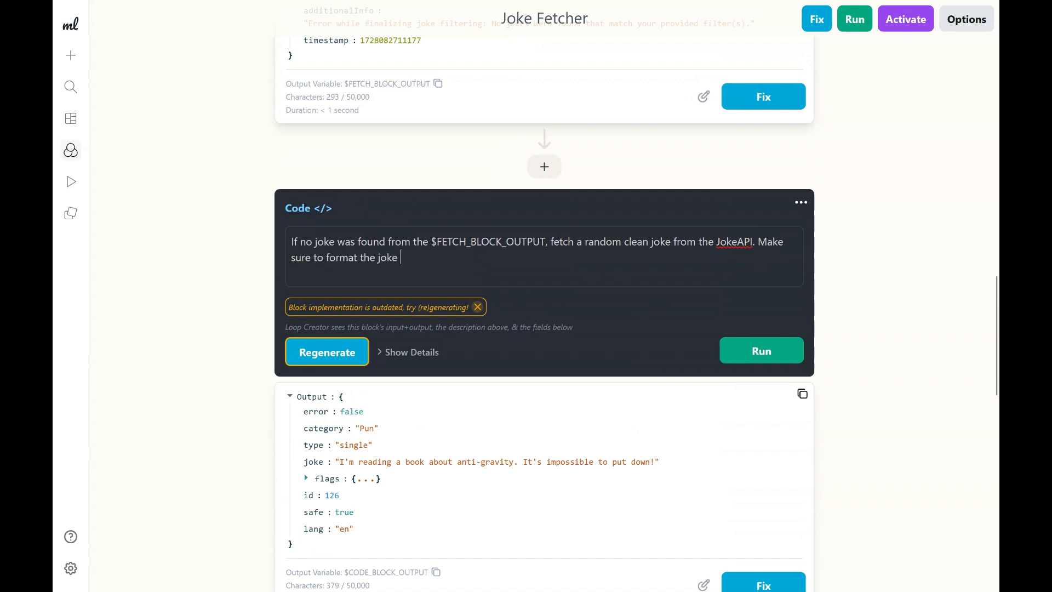
pyautogui.write('in a text message friendly manner')
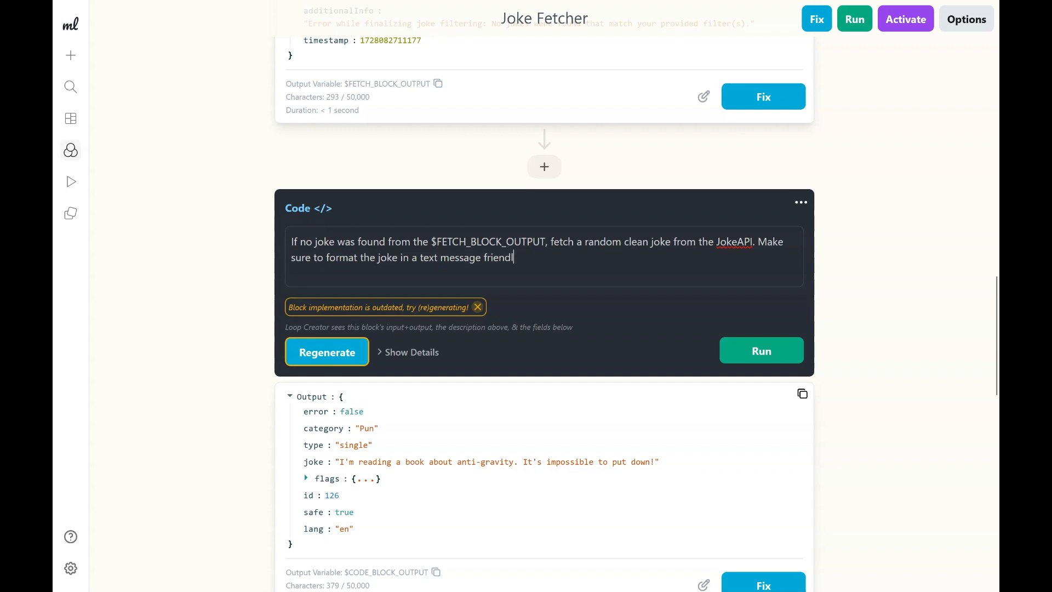
pyautogui.write('.')
pyautogui.click(350, 349)
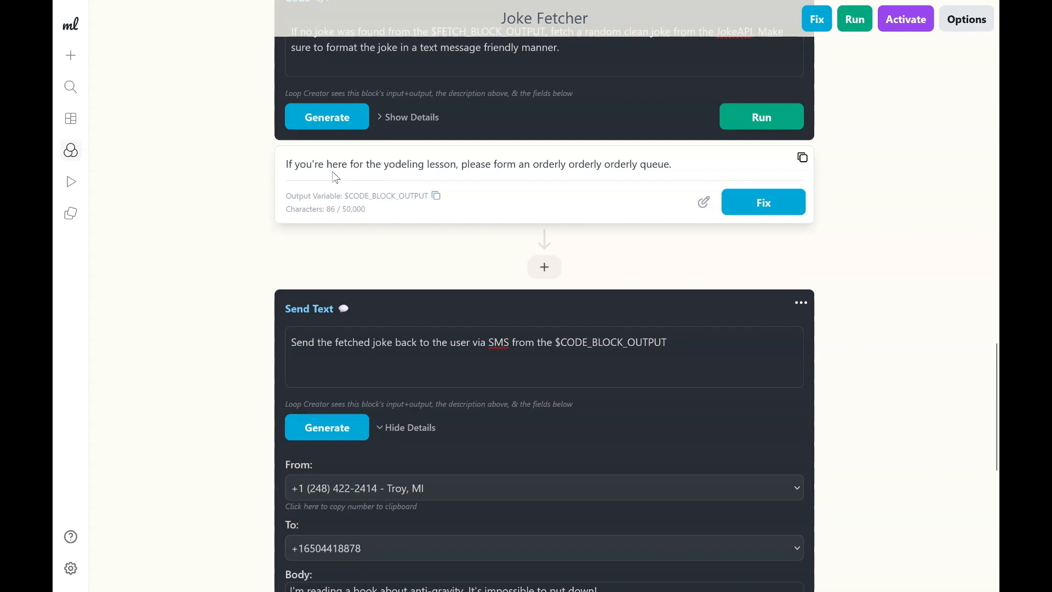
# Examine the Code block's new joke output and the Send Text block's body field.
pyautogui.moveTo(318, 166); pyautogui.dragTo(538, 165)
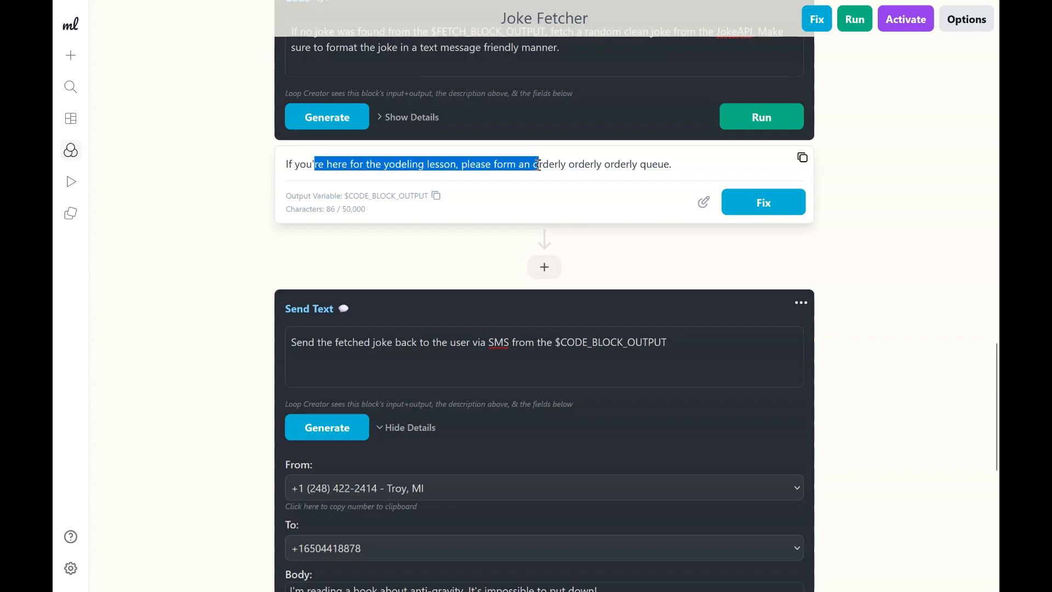
pyautogui.click(537, 165)
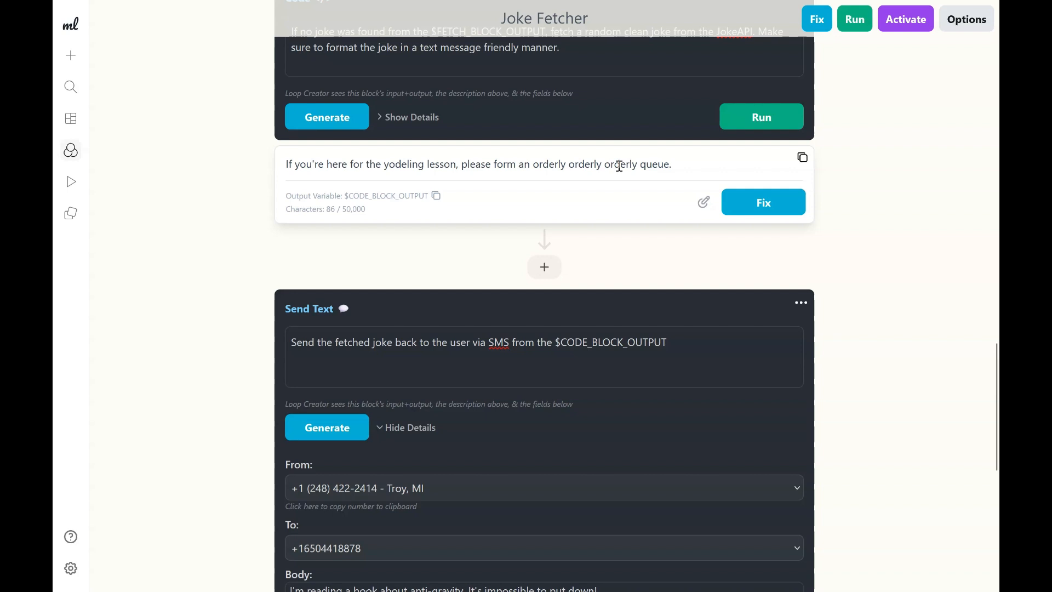
pyautogui.scroll(-3, 619, 165)
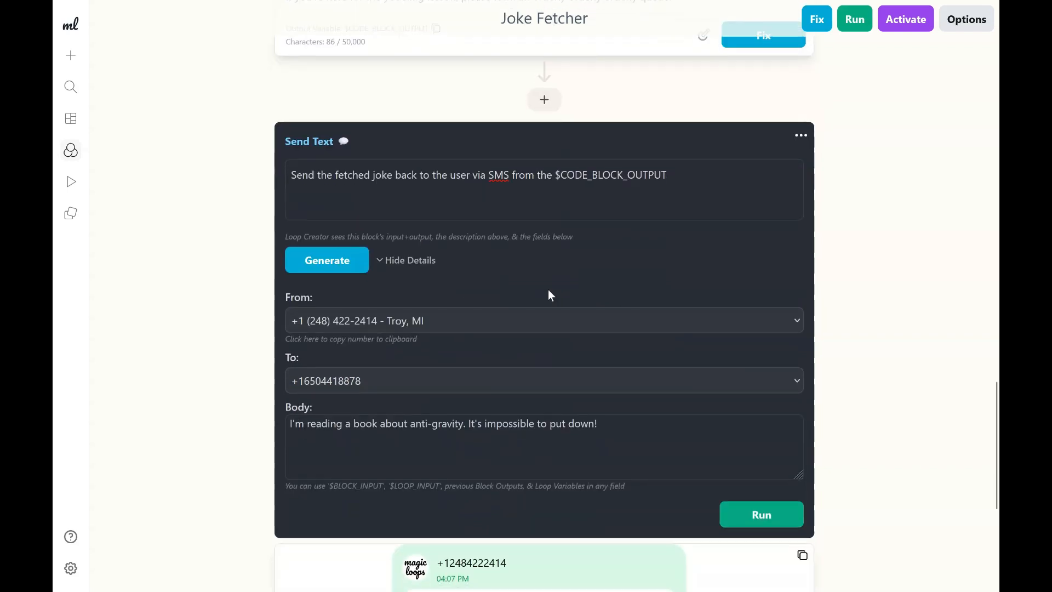
pyautogui.scroll(-2, 549, 290)
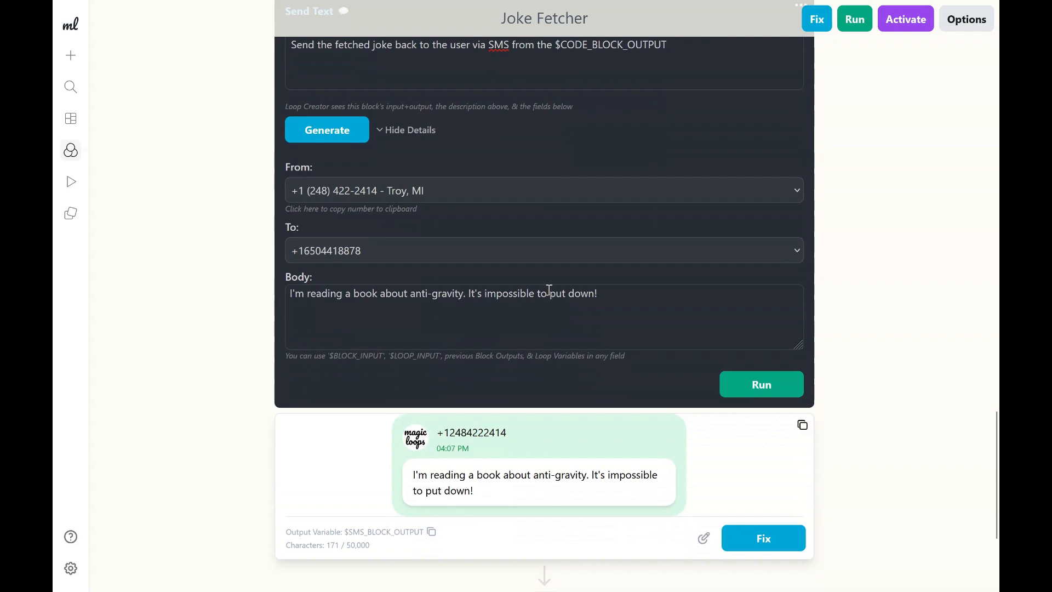
pyautogui.click(589, 318)
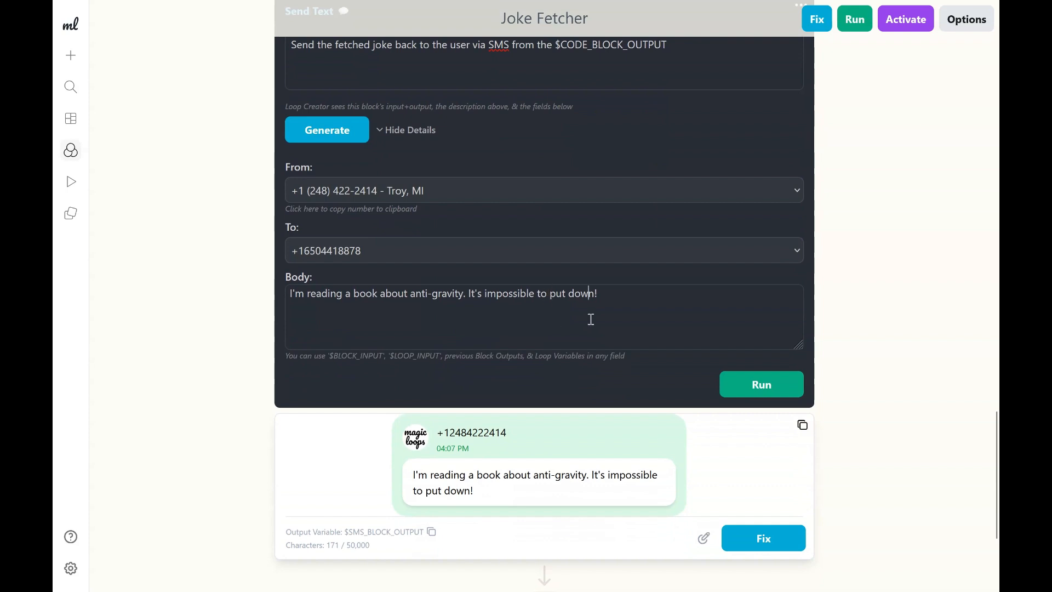